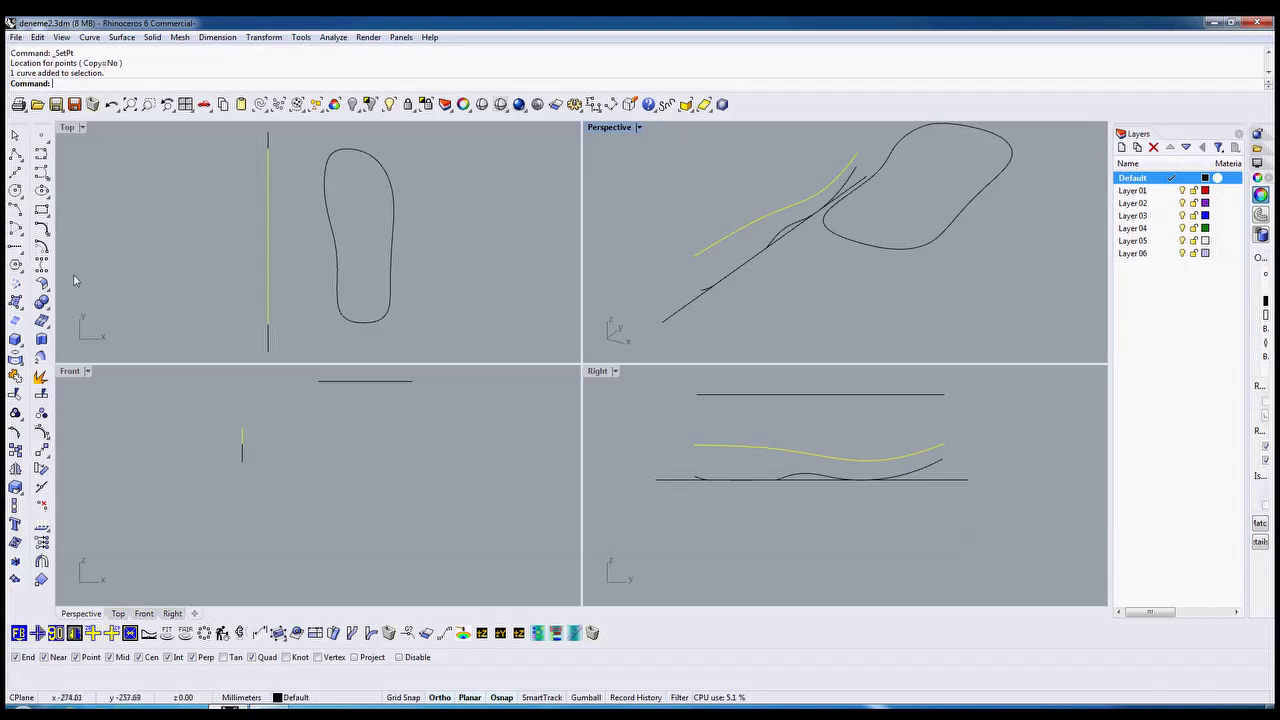
Offset the selected wavy upper profile curve 3 mm downward in the Right view.
{"action": "scroll", "coordinate": [731, 488], "scroll_direction": "up", "scroll_amount": 2}
{"action": "type", "text": "3"}
{"action": "key", "text": "Return"}
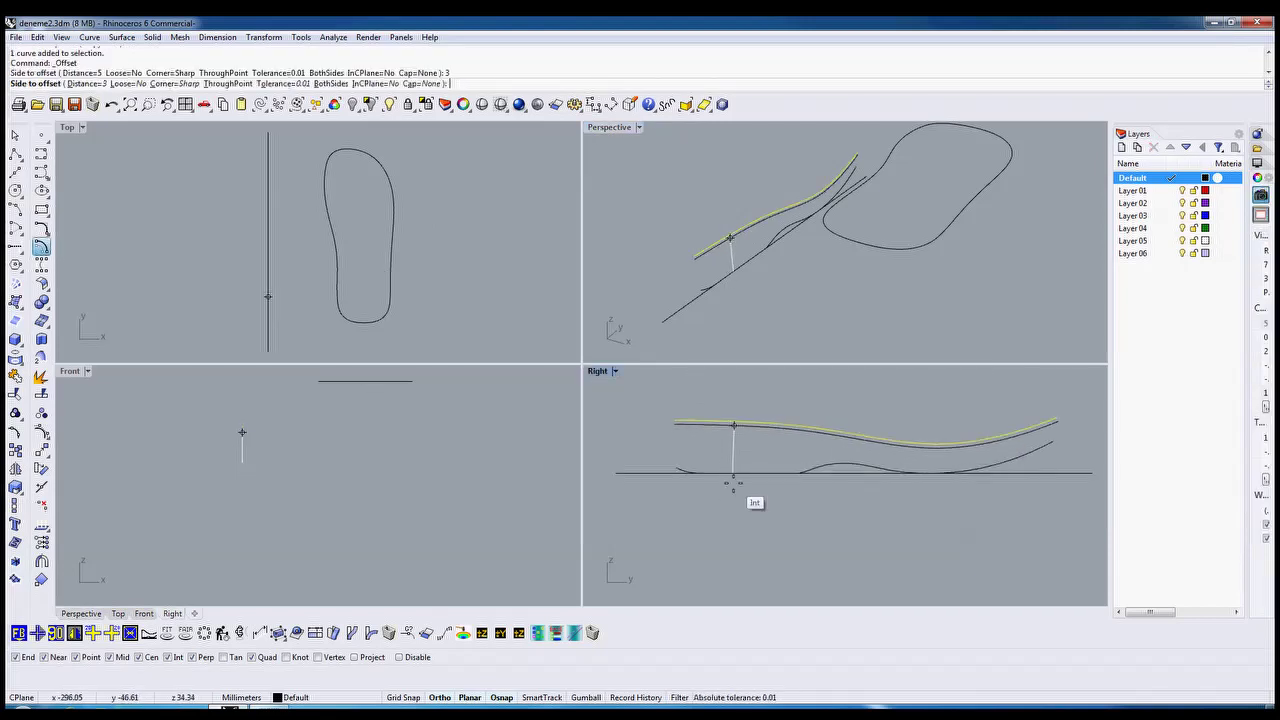
{"action": "left_click", "coordinate": [733, 484]}
Extend both ends of the lower offset profile curve by 5 mm with a natural extension.
{"action": "left_click", "coordinate": [15, 246]}
{"action": "key", "text": "Return"}
{"action": "left_click", "coordinate": [691, 422]}
{"action": "type", "text": "5"}
{"action": "key", "text": "Return"}
{"action": "key", "text": "Return"}
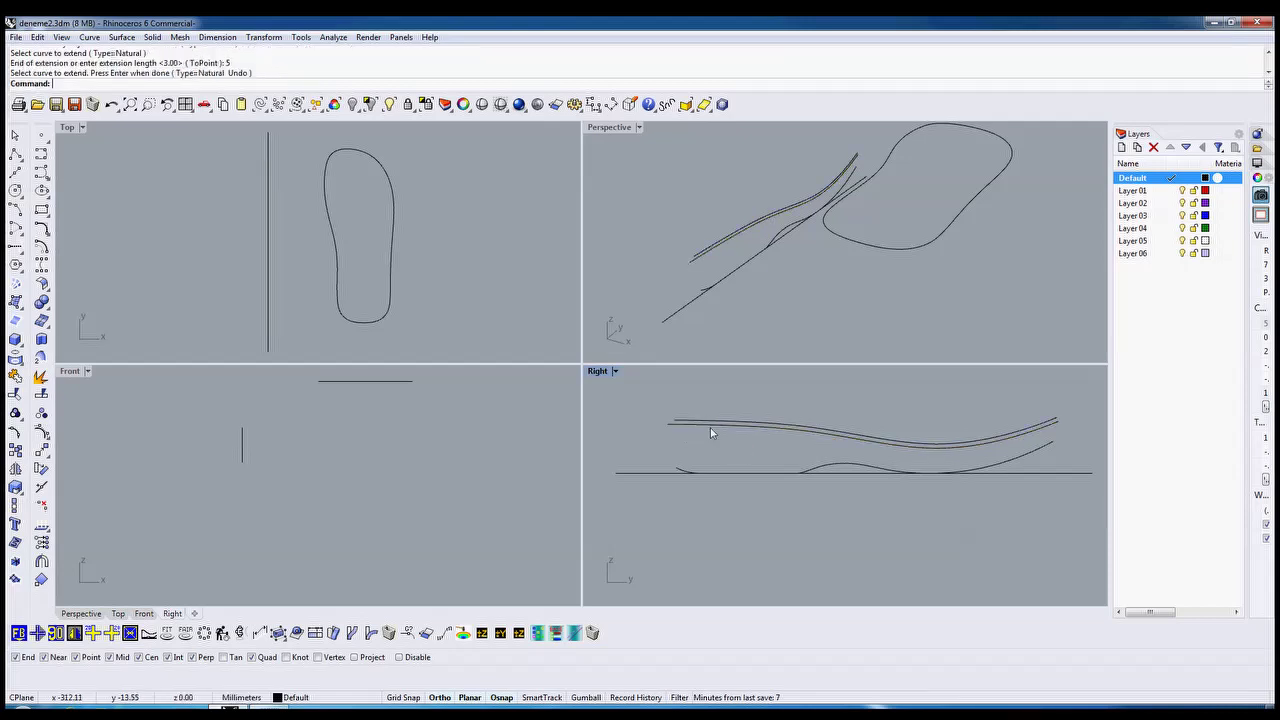
{"action": "key", "text": "Return"}
{"action": "left_click", "coordinate": [1056, 428]}
{"action": "key", "text": "Return"}
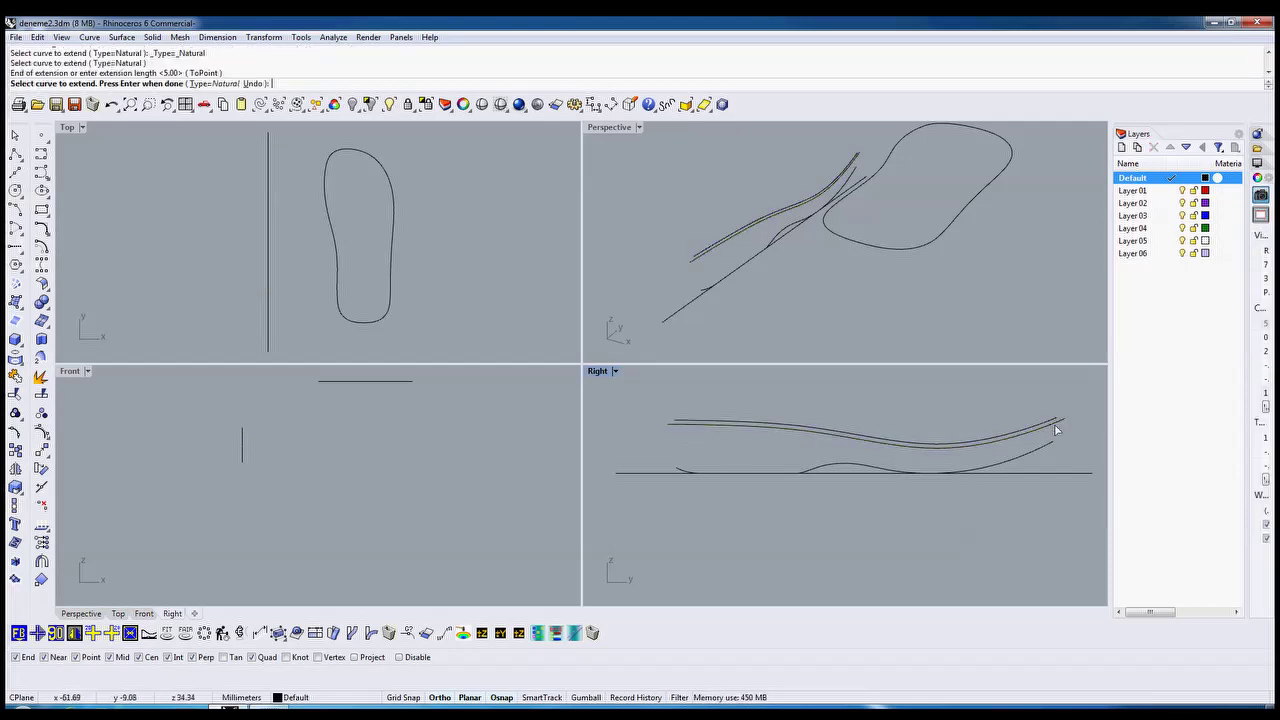
{"action": "key", "text": "Return"}
Offset the closed sole outline 3 mm outward in the Top view.
{"action": "left_click", "coordinate": [913, 250]}
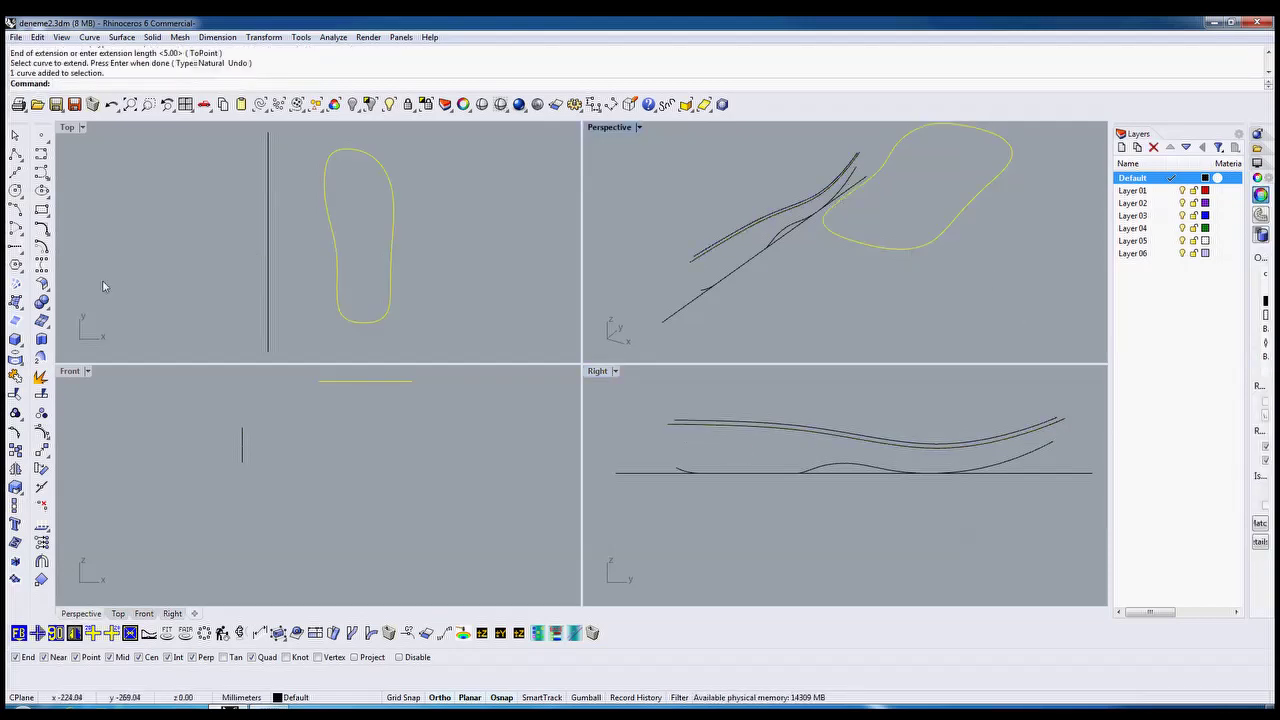
{"action": "left_click", "coordinate": [42, 248]}
{"action": "key", "text": "Return"}
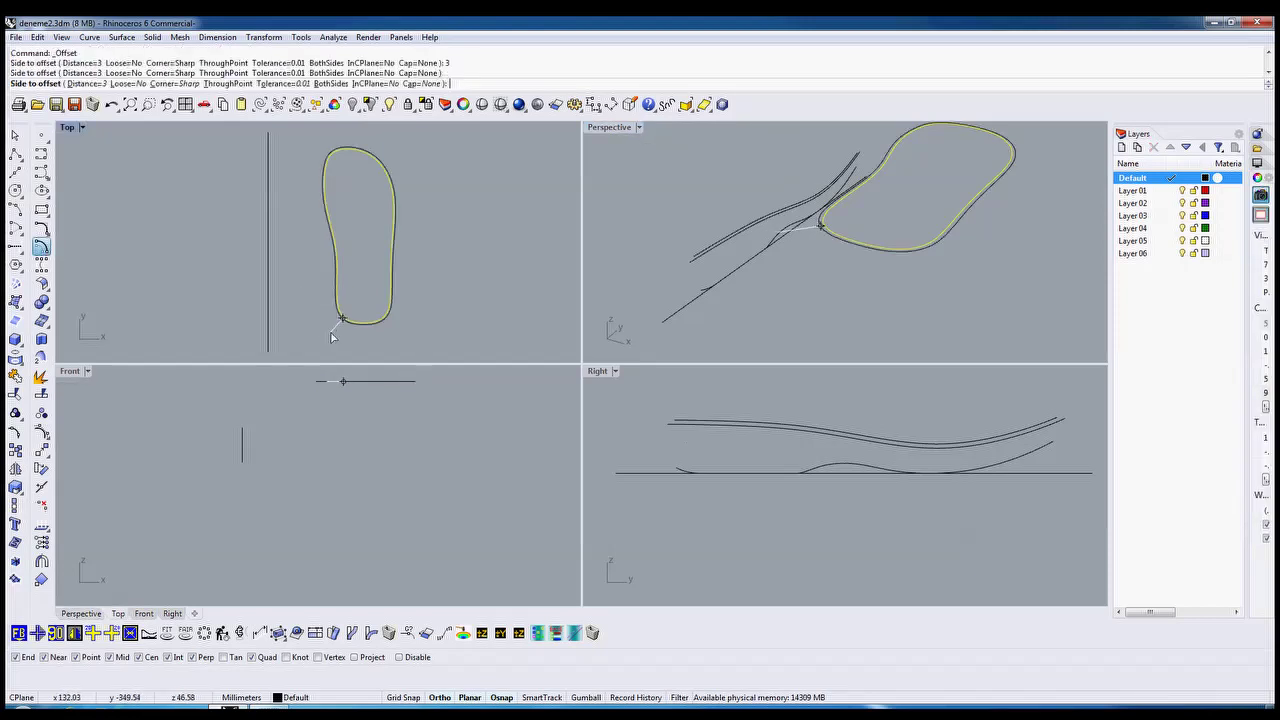
{"action": "left_click", "coordinate": [340, 317]}
Move the inner sole outline and the original upper profile curve to Layer 03.
{"action": "right_click", "coordinate": [1167, 218]}
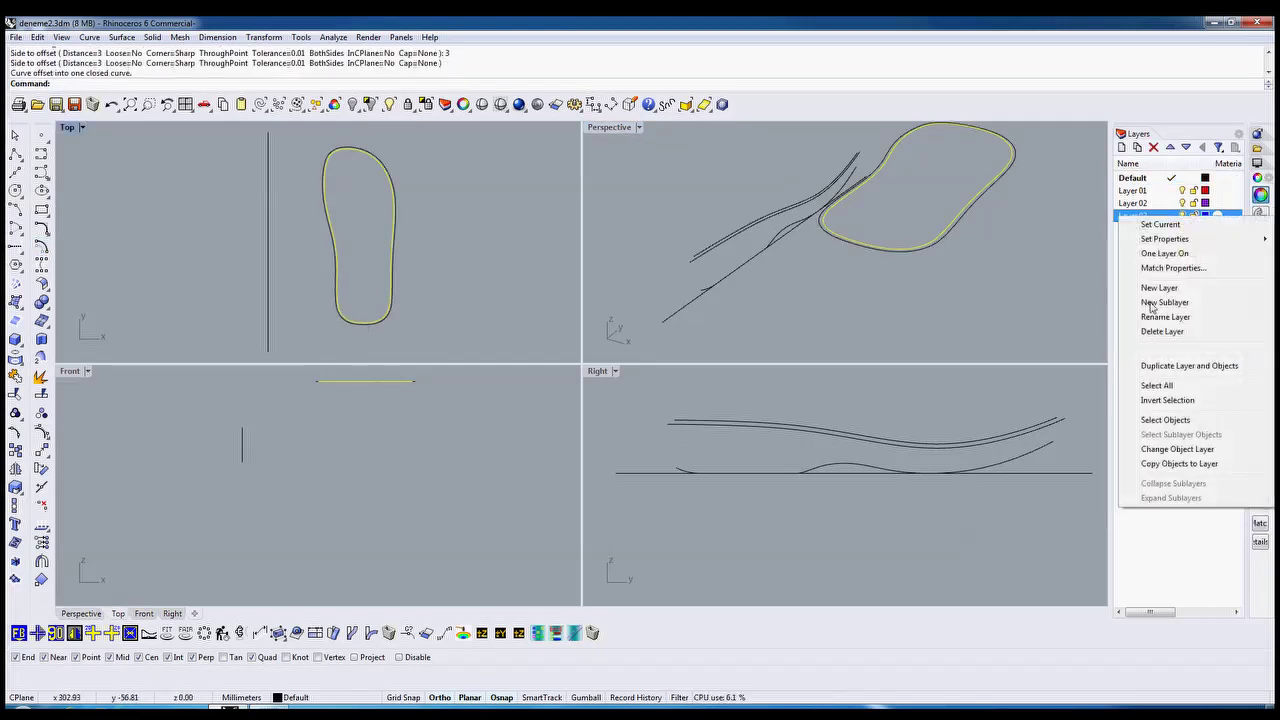
{"action": "left_click", "coordinate": [1176, 449]}
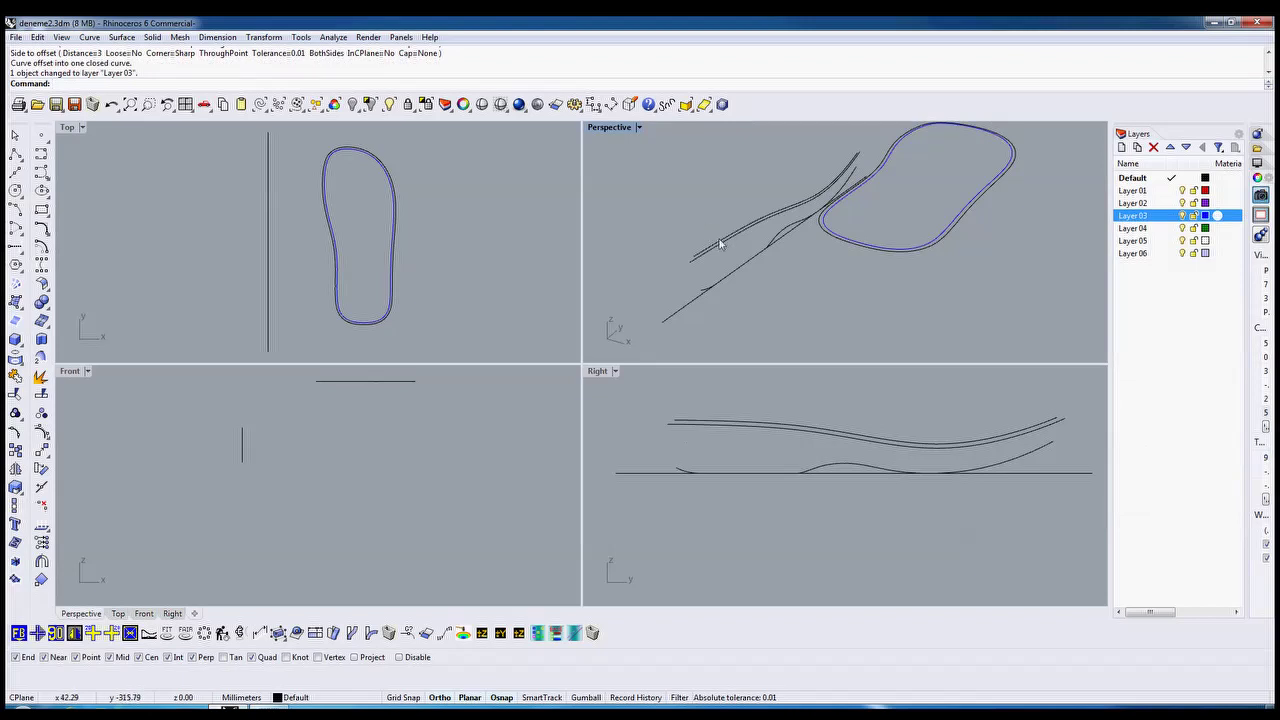
{"action": "left_click", "coordinate": [719, 241]}
{"action": "right_click", "coordinate": [1153, 219]}
{"action": "left_click", "coordinate": [1174, 445]}
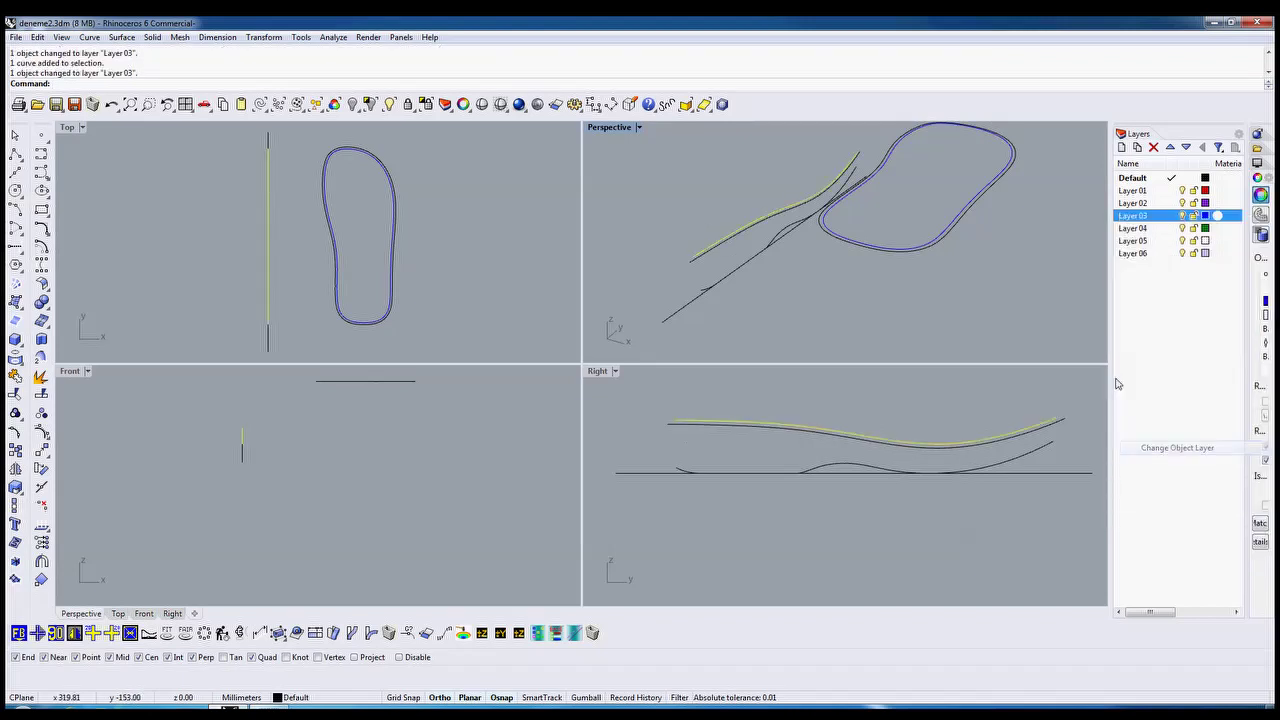
{"action": "left_click", "coordinate": [746, 231]}
{"action": "left_click_drag", "start_coordinate": [728, 201], "coordinate": [676, 278]}
{"action": "left_click", "coordinate": [42, 340]}
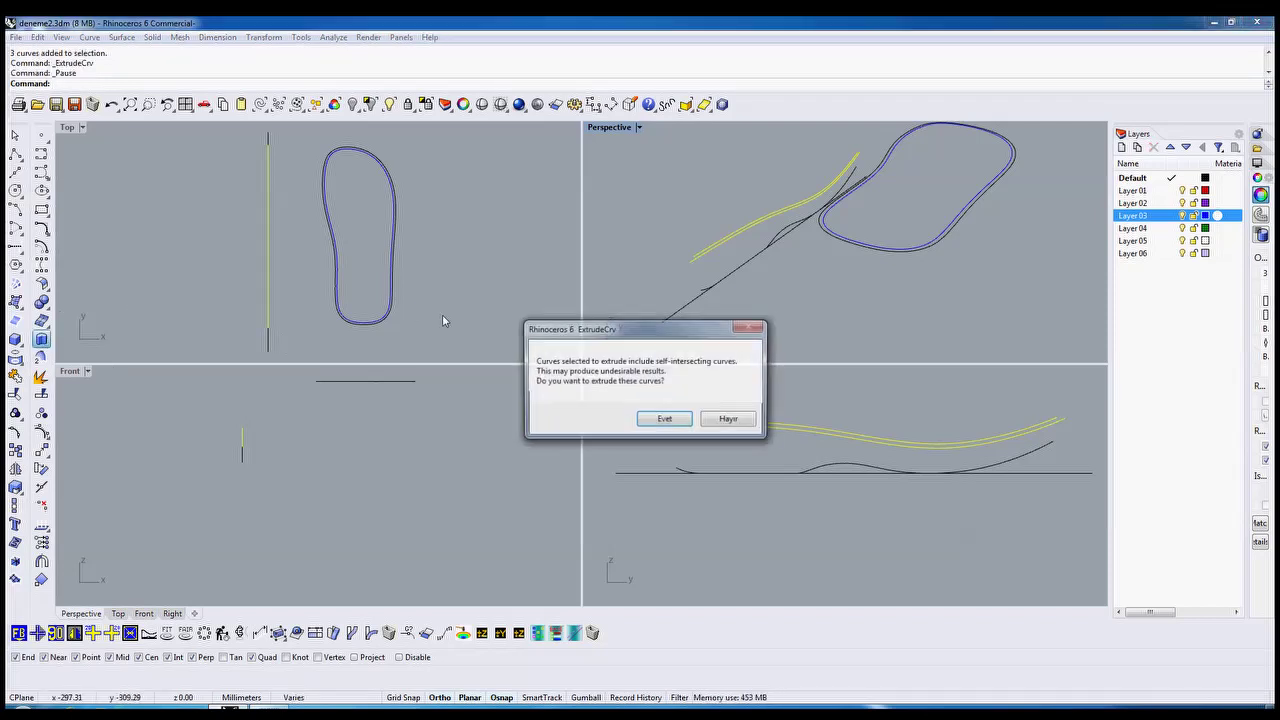
{"action": "left_click", "coordinate": [731, 420]}
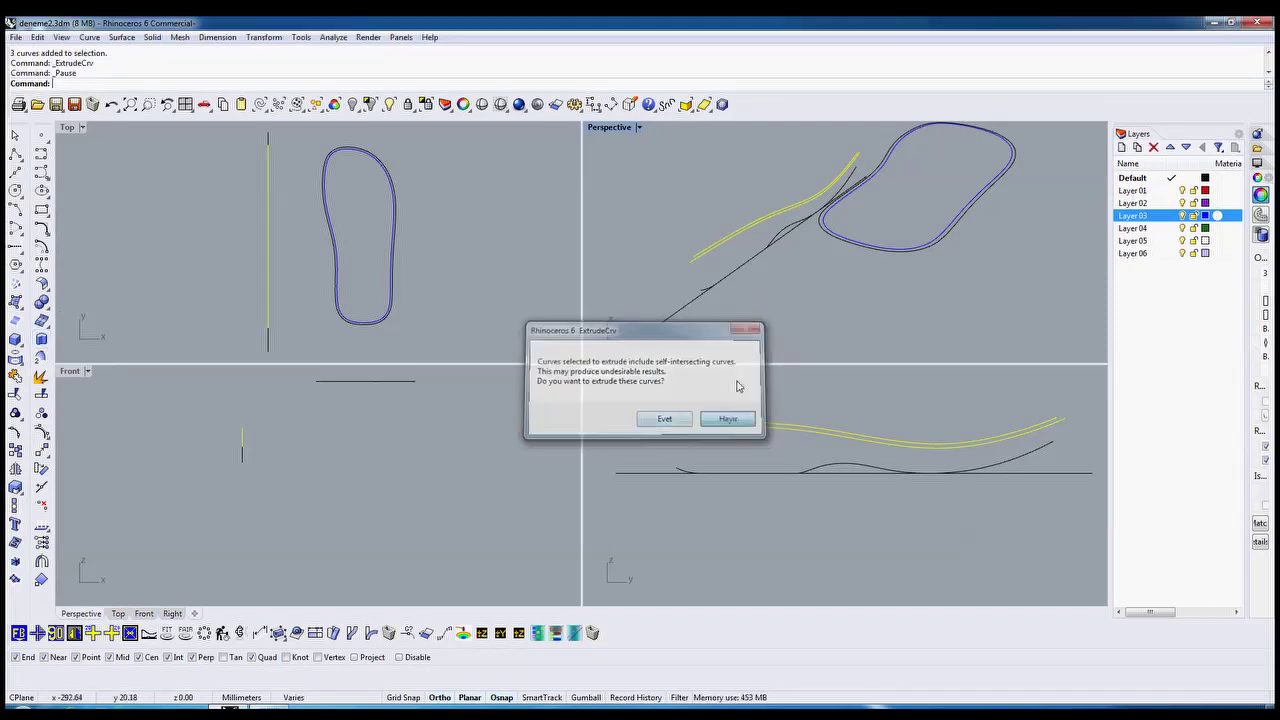
{"action": "key", "text": "Escape"}
Extrude the upper Layer 03 profile curve into a surface extending past the full width of the sole outline.
{"action": "scroll", "coordinate": [709, 252], "scroll_direction": "up", "scroll_amount": 6}
{"action": "left_click", "coordinate": [710, 246]}
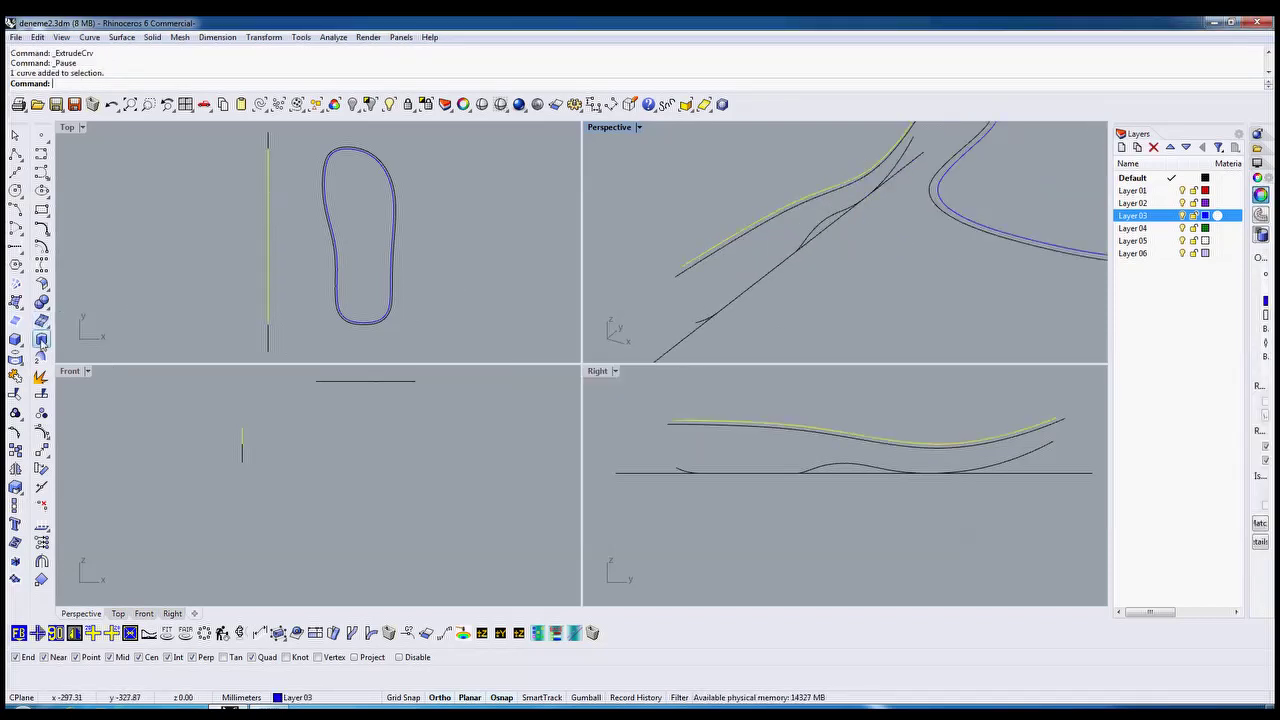
{"action": "left_click", "coordinate": [42, 341]}
{"action": "left_click", "coordinate": [496, 281]}
Split the extruded surface with the inner sole outline and delete the piece outside it.
{"action": "left_click", "coordinate": [447, 281]}
{"action": "left_click", "coordinate": [41, 395]}
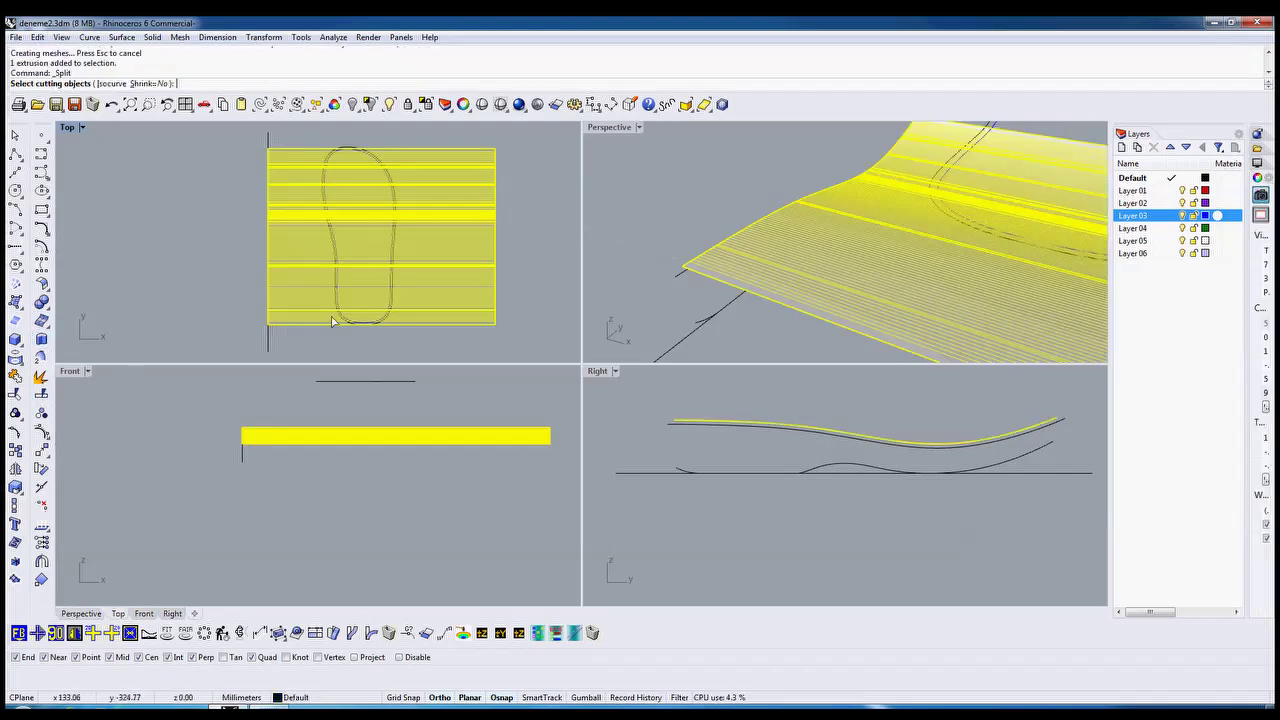
{"action": "scroll", "coordinate": [347, 320], "scroll_direction": "up", "scroll_amount": 14}
{"action": "left_click", "coordinate": [384, 330]}
{"action": "right_click", "coordinate": [384, 330]}
{"action": "left_click", "coordinate": [297, 320]}
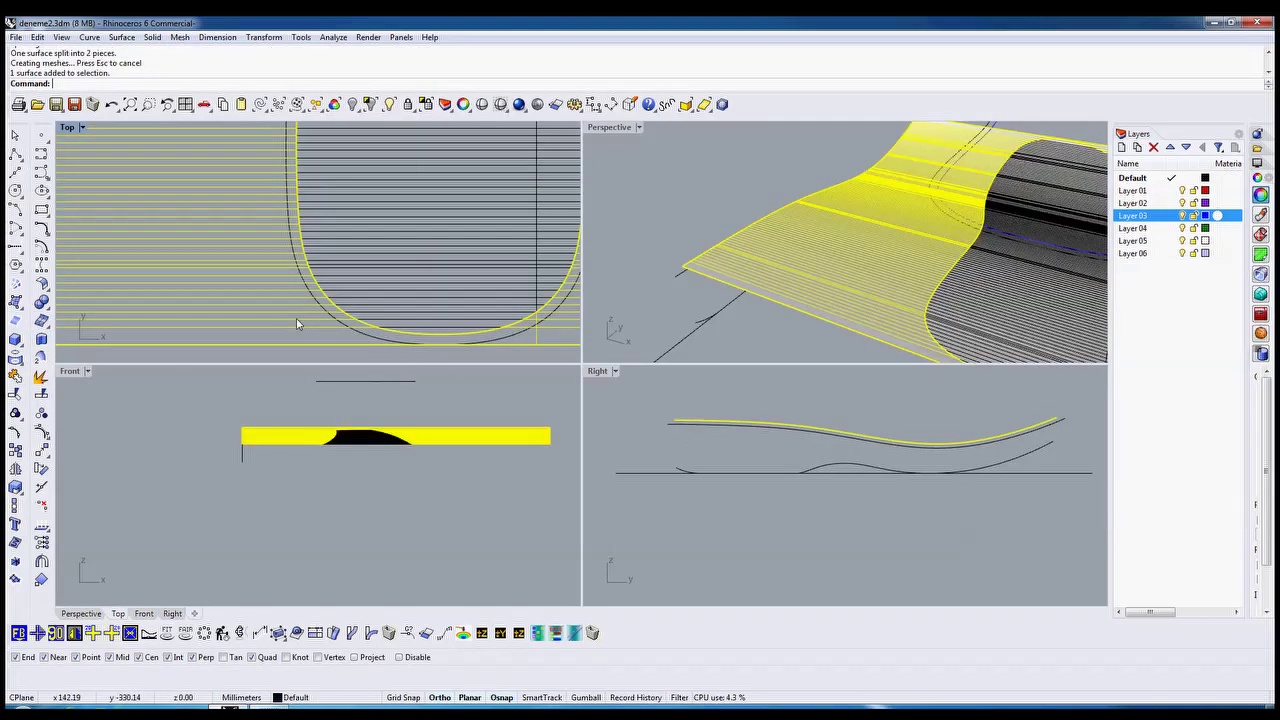
{"action": "key", "text": "Delete"}
Extrude the lower offset profile curve into a surface extending past the full width of the sole outline.
{"action": "left_click", "coordinate": [700, 270]}
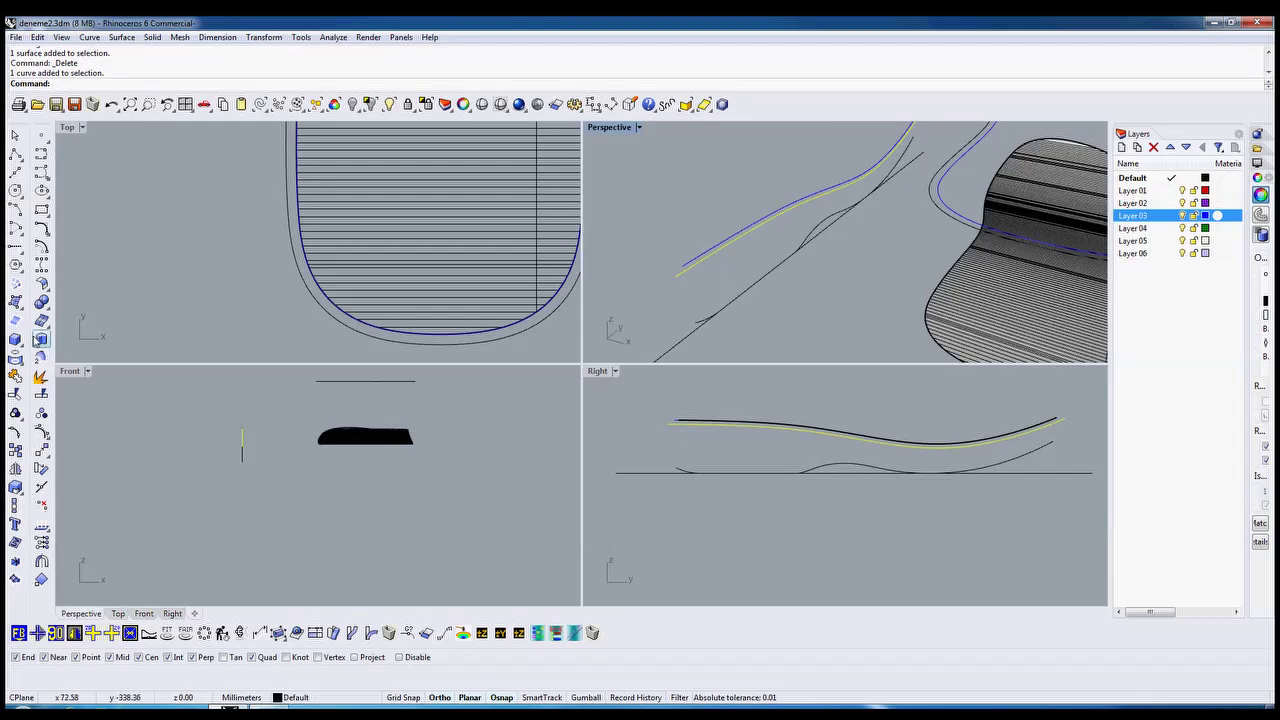
{"action": "left_click", "coordinate": [43, 341]}
{"action": "scroll", "coordinate": [229, 304], "scroll_direction": "down", "scroll_amount": 10}
{"action": "left_click", "coordinate": [431, 305]}
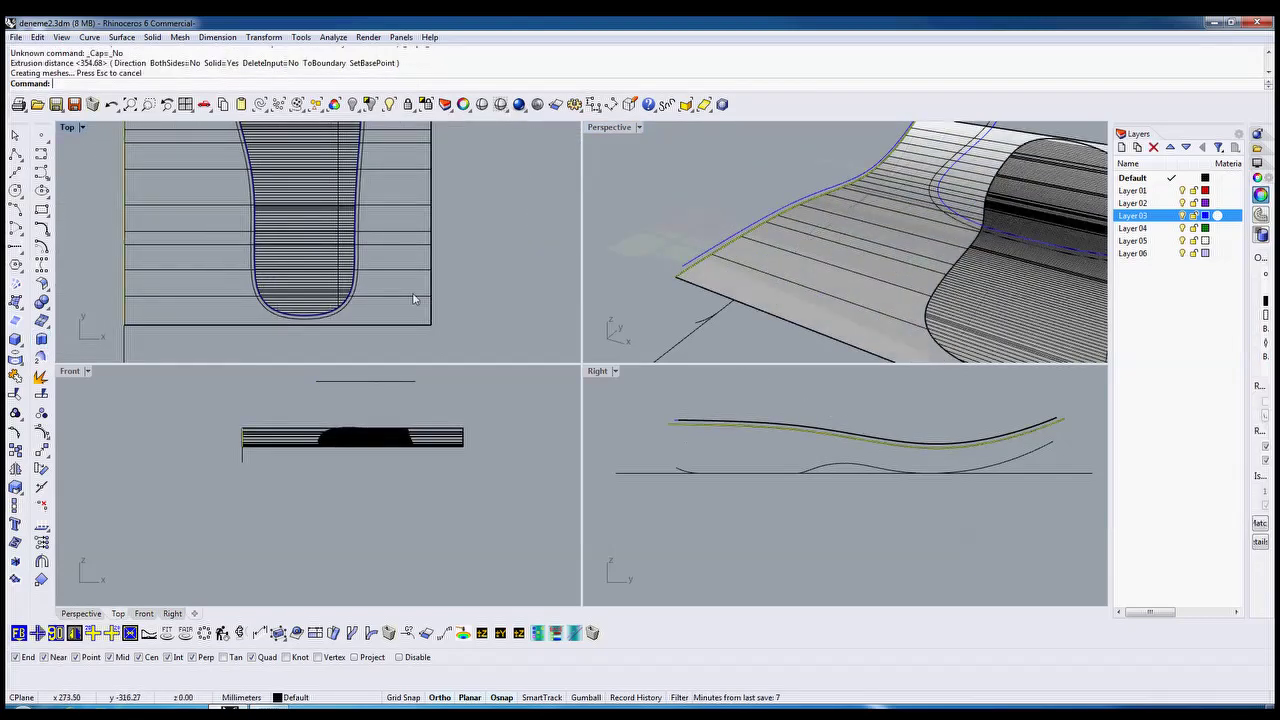
Split the second extruded surface with the outer sole outline and delete the piece outside it.
{"action": "left_click", "coordinate": [412, 296]}
{"action": "left_click", "coordinate": [41, 378]}
{"action": "left_click", "coordinate": [290, 322]}
{"action": "key", "text": "Return"}
{"action": "left_click", "coordinate": [386, 300]}
{"action": "key", "text": "Delete"}
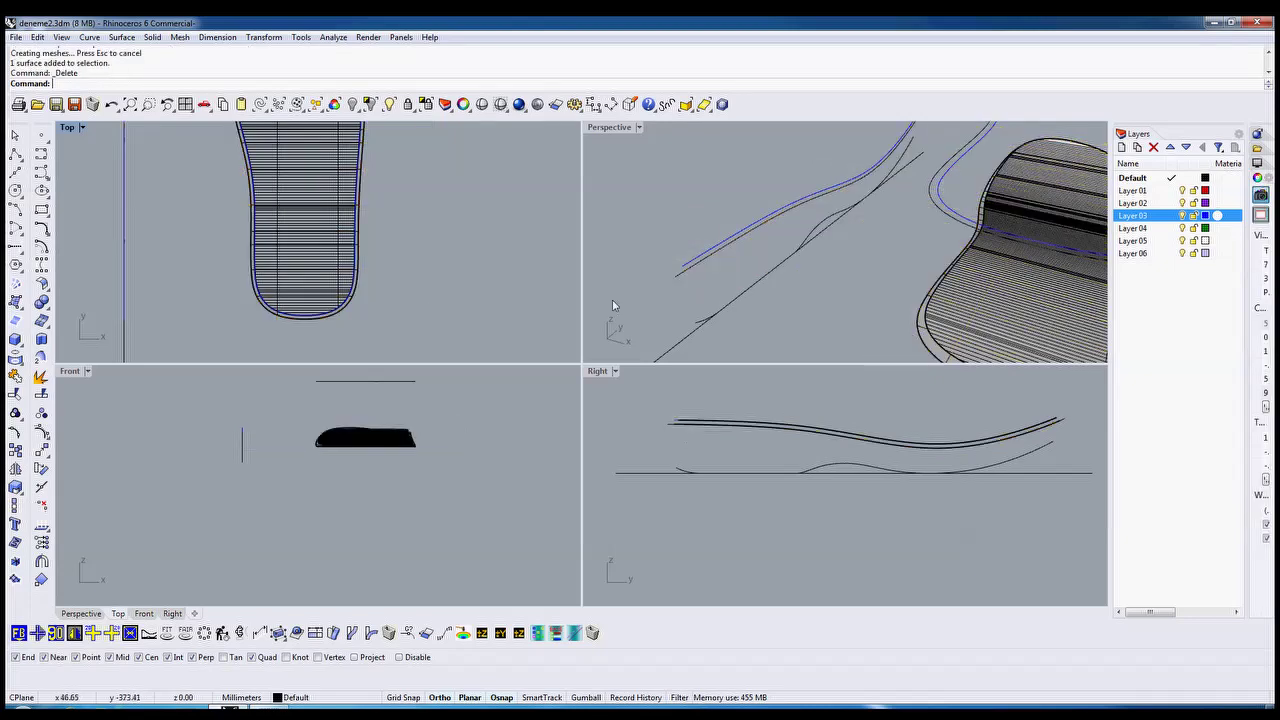
Isolate the bottom profile curve of the sole by hiding all other objects.
{"action": "left_click", "coordinate": [705, 317]}
{"action": "left_click", "coordinate": [371, 106]}
{"action": "left_click", "coordinate": [379, 165]}
Extend both ends of the bottom profile curve by 10 mm with a natural extension.
{"action": "left_click", "coordinate": [15, 247]}
{"action": "key", "text": "Return"}
{"action": "left_click", "coordinate": [680, 470]}
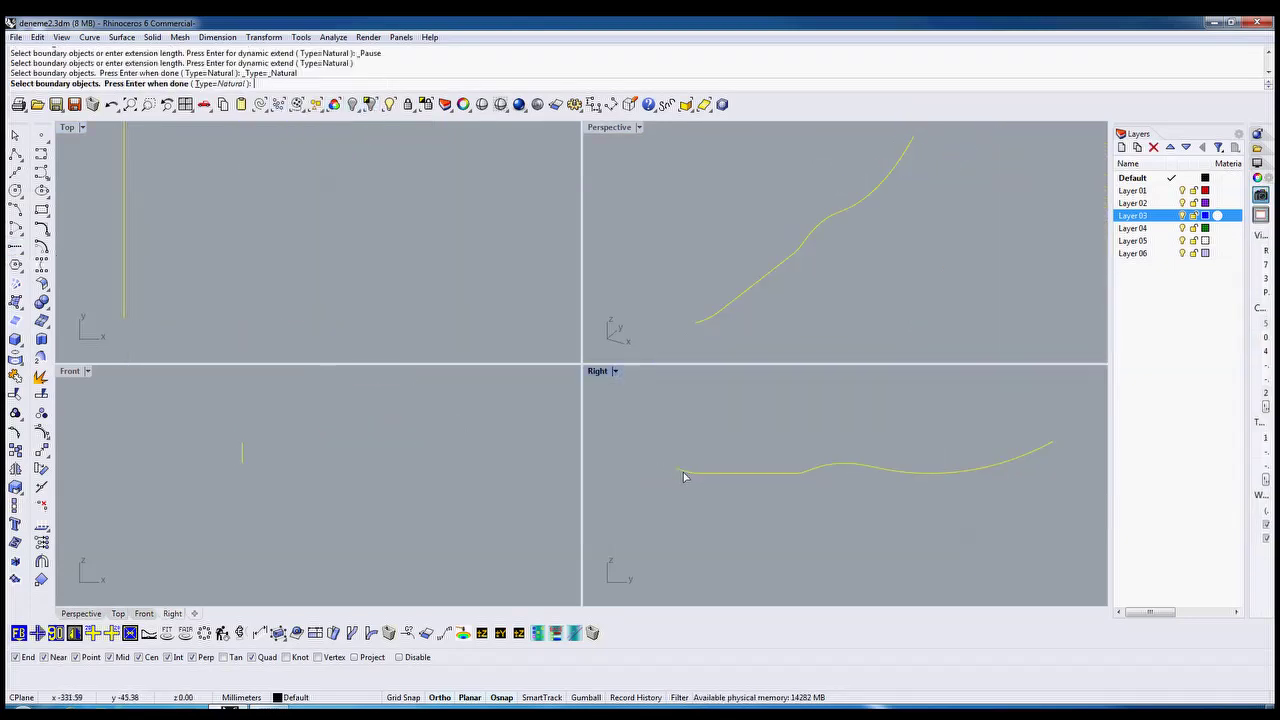
{"action": "type", "text": "10"}
{"action": "key", "text": "Return"}
{"action": "left_click", "coordinate": [1040, 450]}
{"action": "key", "text": "Return"}
{"action": "key", "text": "Return"}
Unhide only the outer sole outline and extrude the bottom profile curve into a surface across its width.
{"action": "left_click", "coordinate": [1040, 452]}
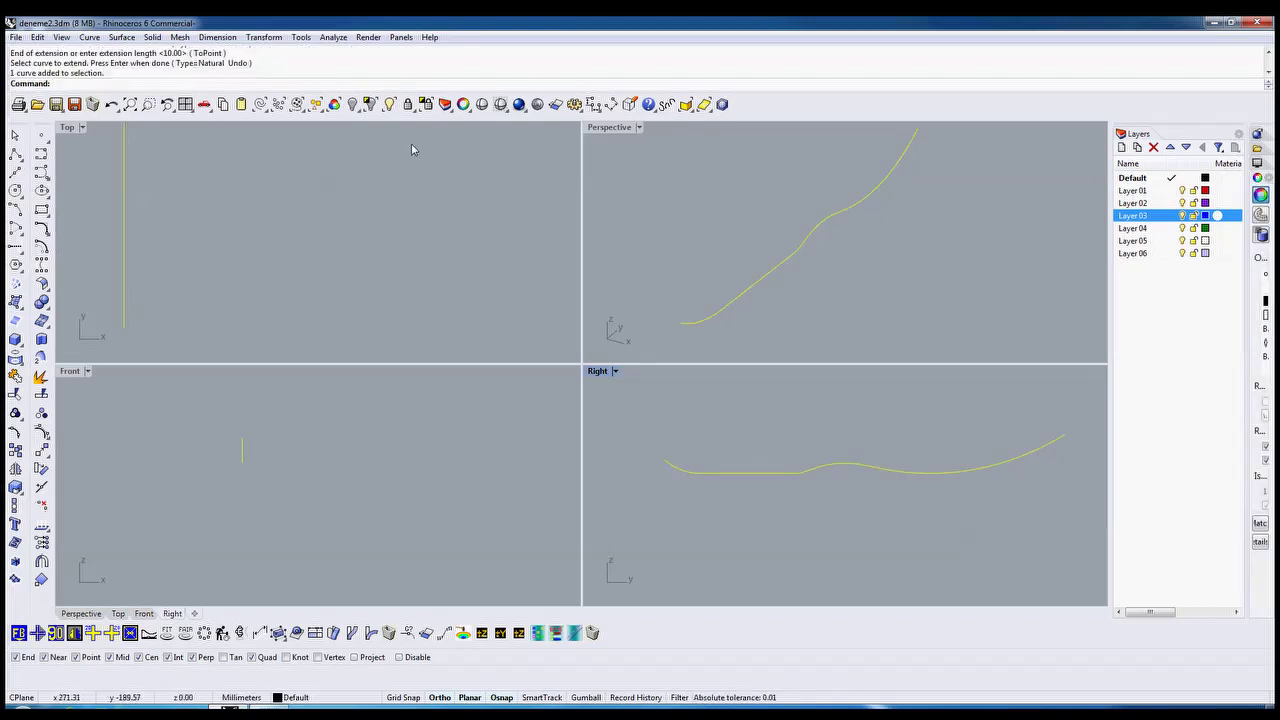
{"action": "left_click", "coordinate": [373, 108]}
{"action": "scroll", "coordinate": [735, 240], "scroll_direction": "down", "scroll_amount": 5}
{"action": "scroll", "coordinate": [826, 262], "scroll_direction": "up", "scroll_amount": 4}
{"action": "left_click", "coordinate": [826, 262]}
{"action": "key", "text": "Return"}
{"action": "left_click", "coordinate": [729, 293]}
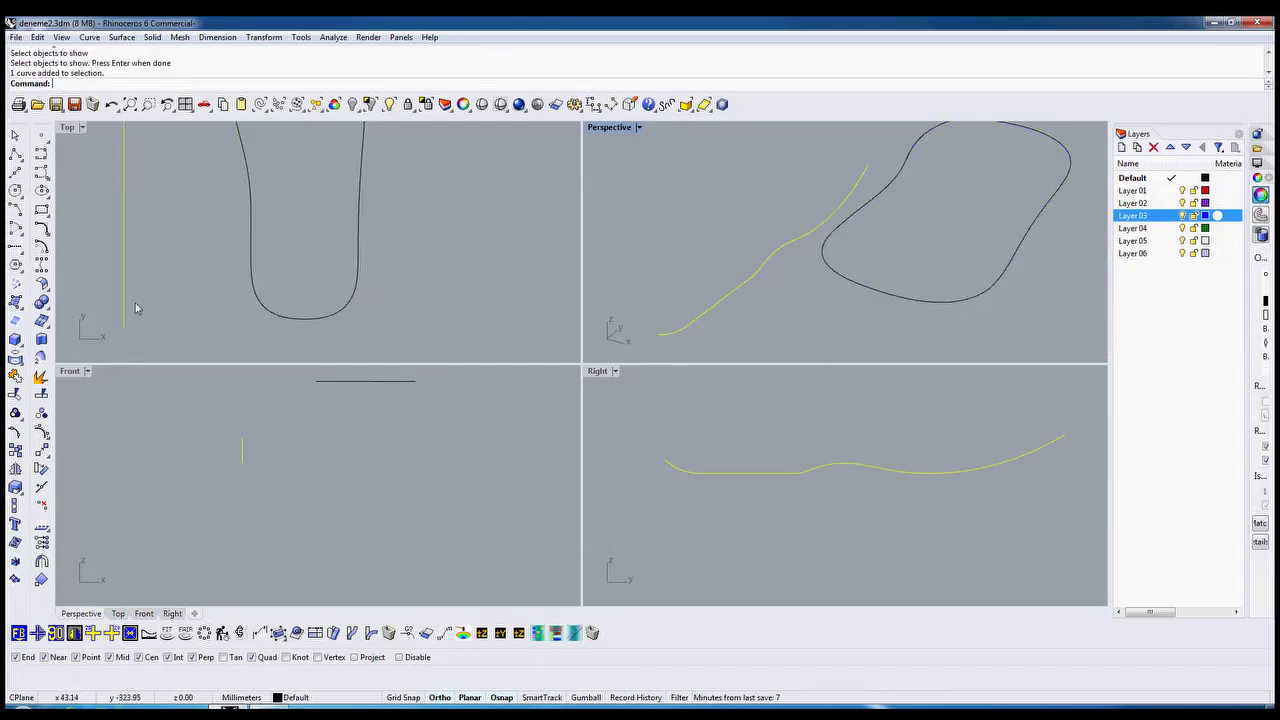
{"action": "left_click", "coordinate": [41, 340]}
Split the bottom surface with the outer sole outline and delete the piece outside it.
{"action": "left_click", "coordinate": [44, 399]}
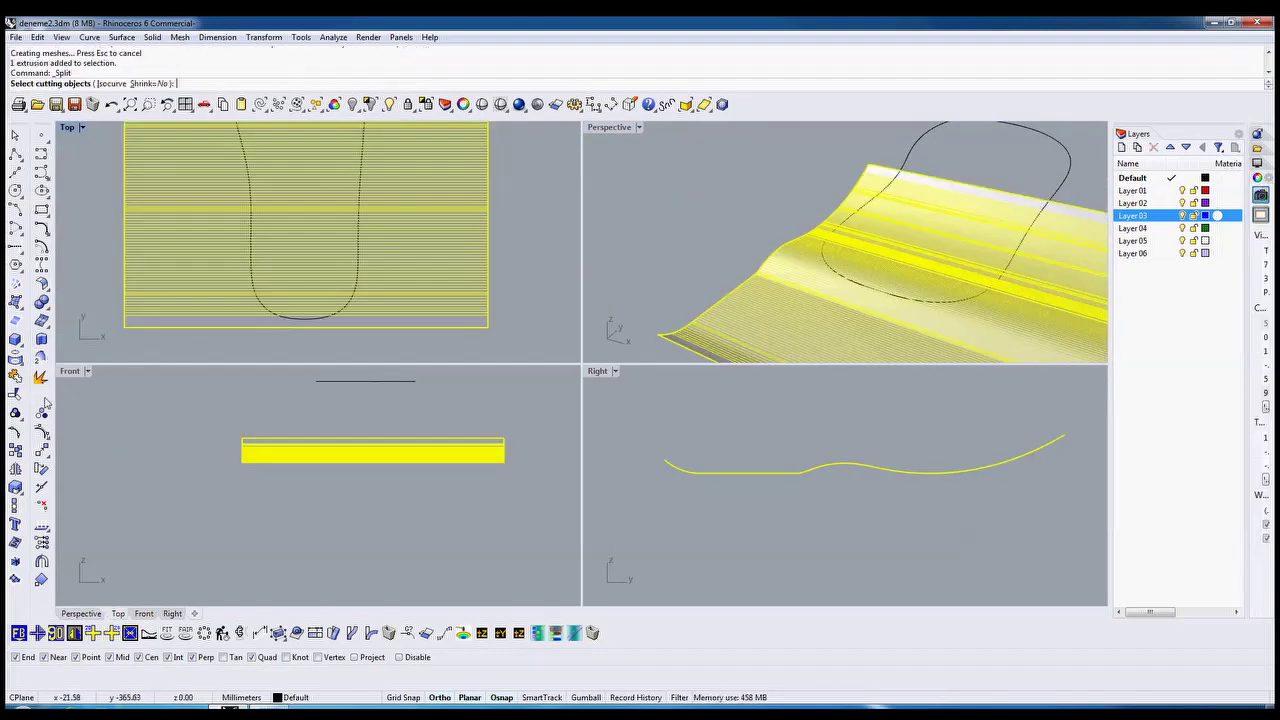
{"action": "left_click", "coordinate": [282, 323]}
{"action": "key", "text": "Return"}
{"action": "left_click", "coordinate": [420, 318]}
{"action": "key", "text": "Delete"}
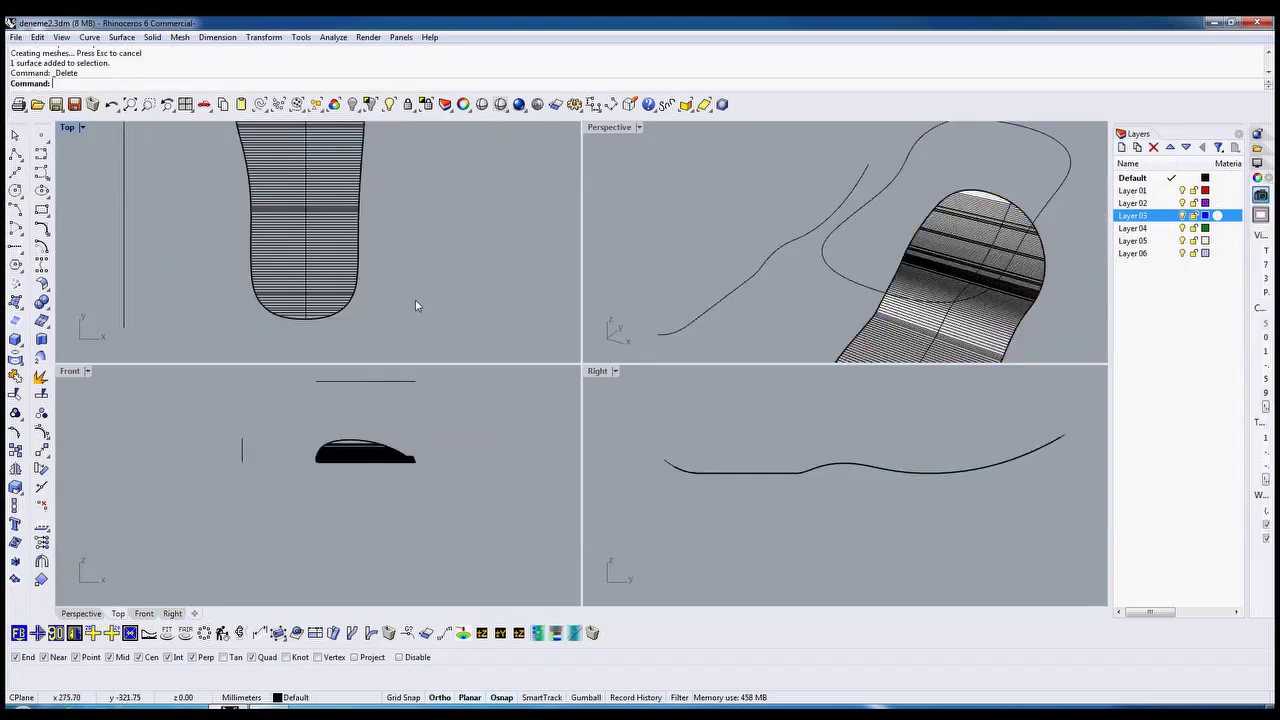
Show all hidden objects and isolate the two upper sole surfaces.
{"action": "left_click", "coordinate": [354, 106]}
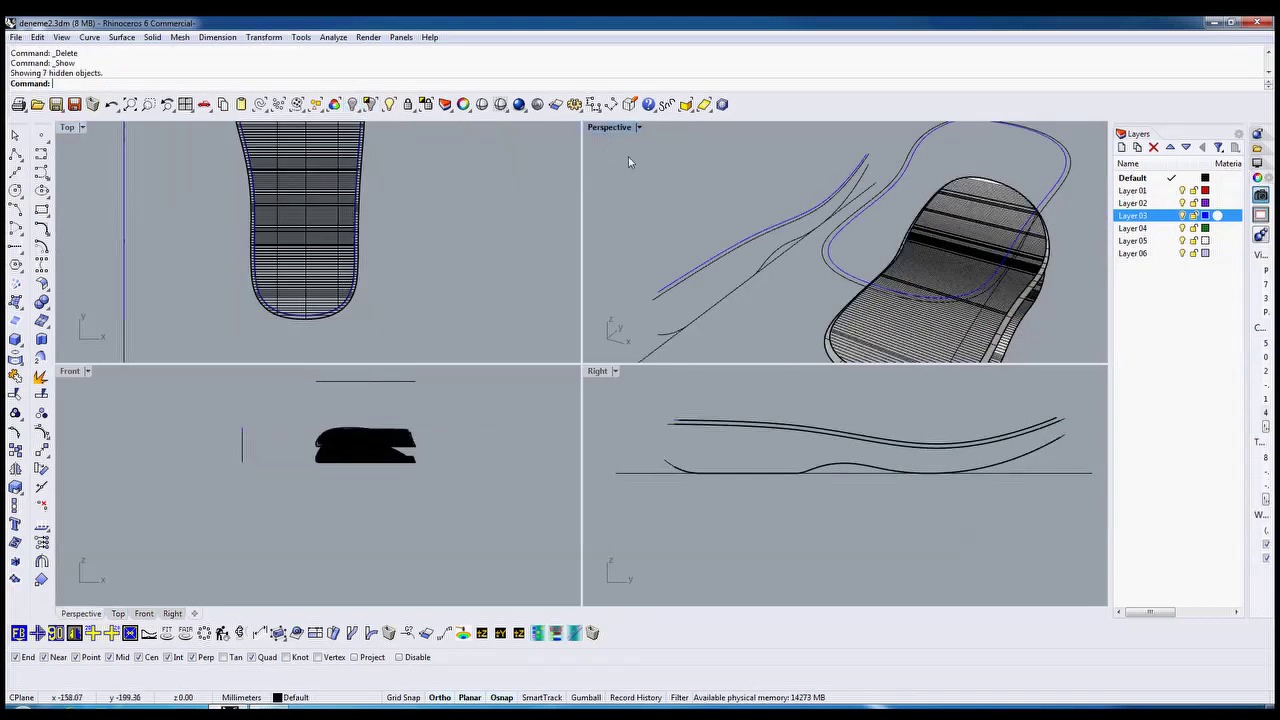
{"action": "scroll", "coordinate": [629, 162], "scroll_direction": "down", "scroll_amount": 5}
{"action": "double_click", "coordinate": [609, 127]}
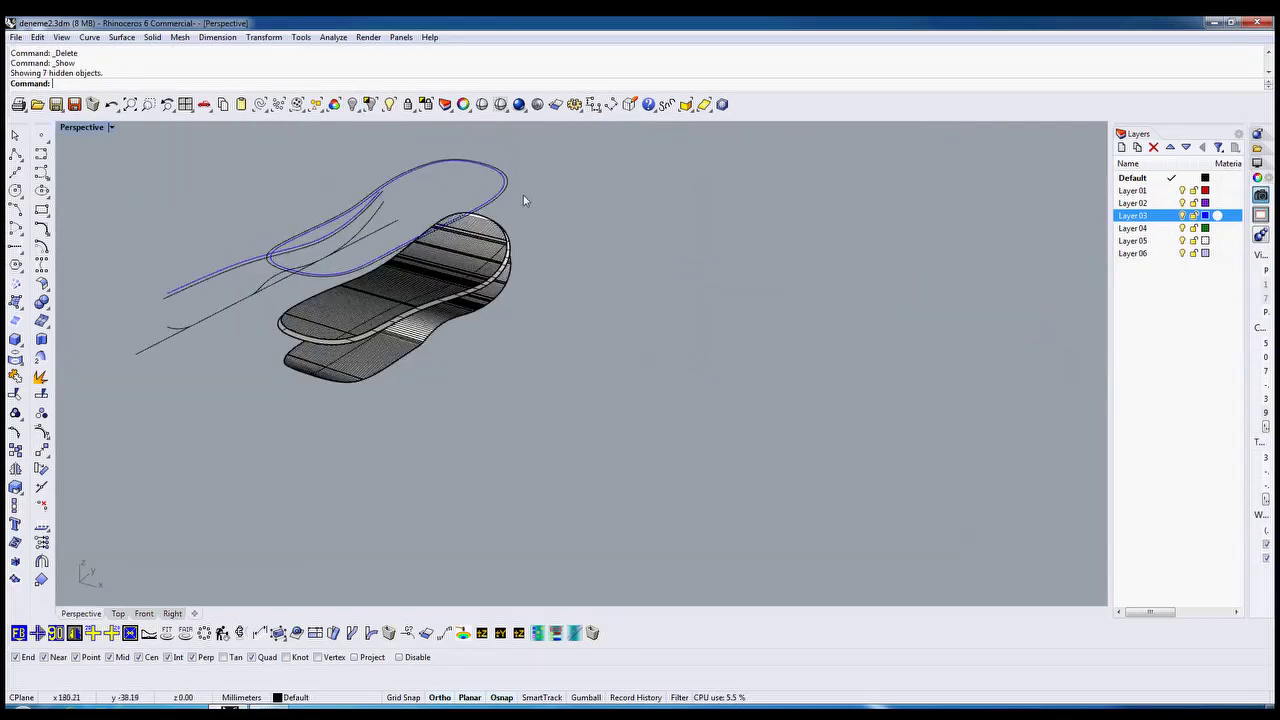
{"action": "scroll", "coordinate": [523, 195], "scroll_direction": "up", "scroll_amount": 6}
{"action": "left_click", "coordinate": [182, 418]}
{"action": "left_click", "coordinate": [182, 418]}
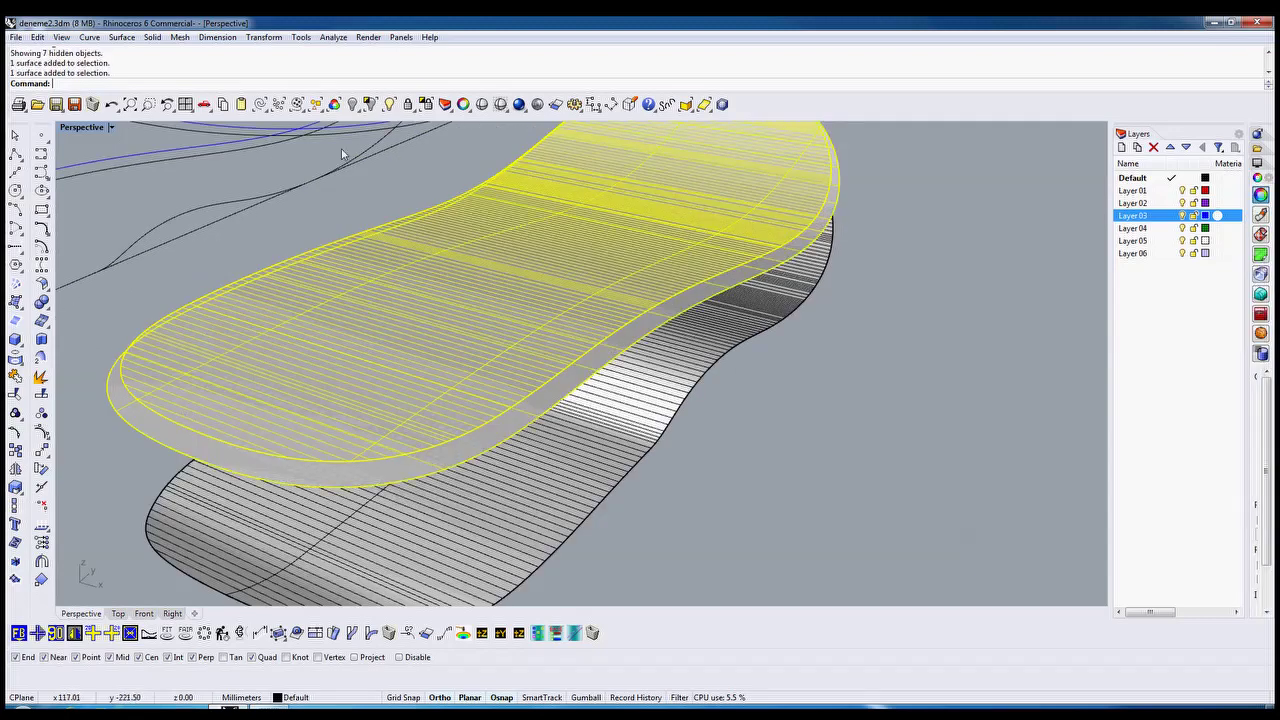
{"action": "left_click", "coordinate": [369, 104]}
Duplicate the border curves of the two upper surfaces and isolate them, viewed in four viewports.
{"action": "left_click", "coordinate": [17, 322]}
{"action": "left_click", "coordinate": [371, 106]}
{"action": "left_click", "coordinate": [25, 635]}
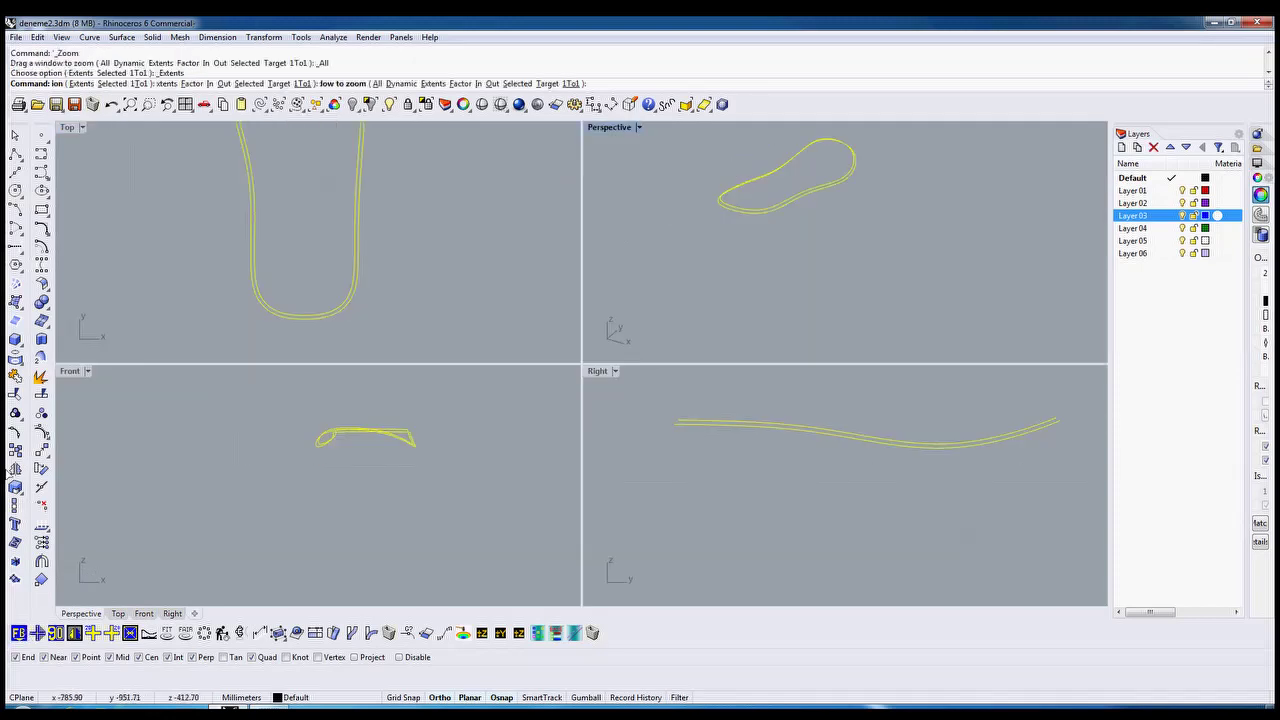
Create section points on both border curves with a lengthwise section line through the middle of the heel.
{"action": "left_click", "coordinate": [19, 360]}
{"action": "left_click", "coordinate": [108, 383]}
{"action": "scroll", "coordinate": [338, 310], "scroll_direction": "up", "scroll_amount": 5}
{"action": "left_click", "coordinate": [360, 310]}
{"action": "left_click", "coordinate": [354, 256]}
{"action": "key", "text": "Return"}
Draw a vertical guide line up from the lower heel point and a horizontal one backward from the upper heel point.
{"action": "left_click", "coordinate": [15, 155]}
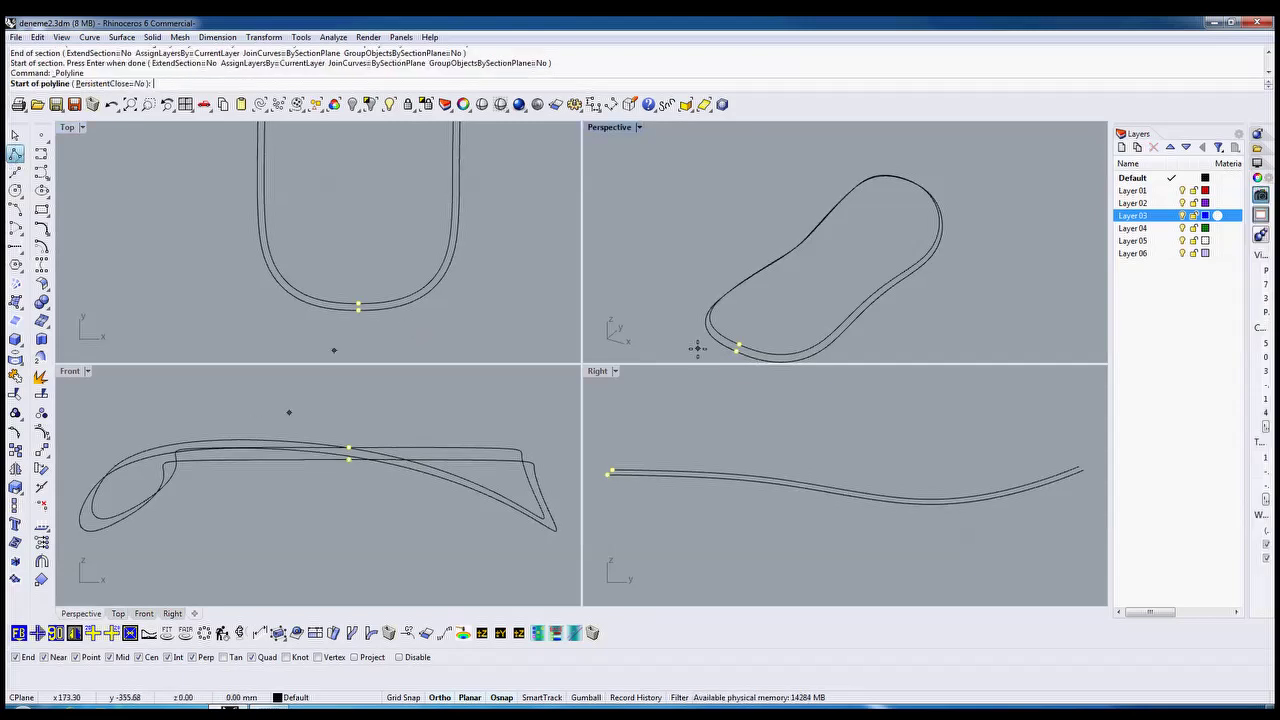
{"action": "left_click", "coordinate": [737, 347]}
{"action": "left_click", "coordinate": [628, 431]}
{"action": "right_click", "coordinate": [640, 424]}
{"action": "right_click", "coordinate": [738, 347]}
{"action": "left_click", "coordinate": [739, 345]}
{"action": "scroll", "coordinate": [790, 424], "scroll_direction": "down", "scroll_amount": 8}
{"action": "scroll", "coordinate": [708, 436], "scroll_direction": "up", "scroll_amount": 9}
{"action": "scroll", "coordinate": [675, 455], "scroll_direction": "up", "scroll_amount": 2}
{"action": "left_click", "coordinate": [737, 463]}
{"action": "key", "text": "Return"}
Draw a control point curve from the lower heel point through the guide intersection to the upper heel point.
{"action": "double_click", "coordinate": [595, 373]}
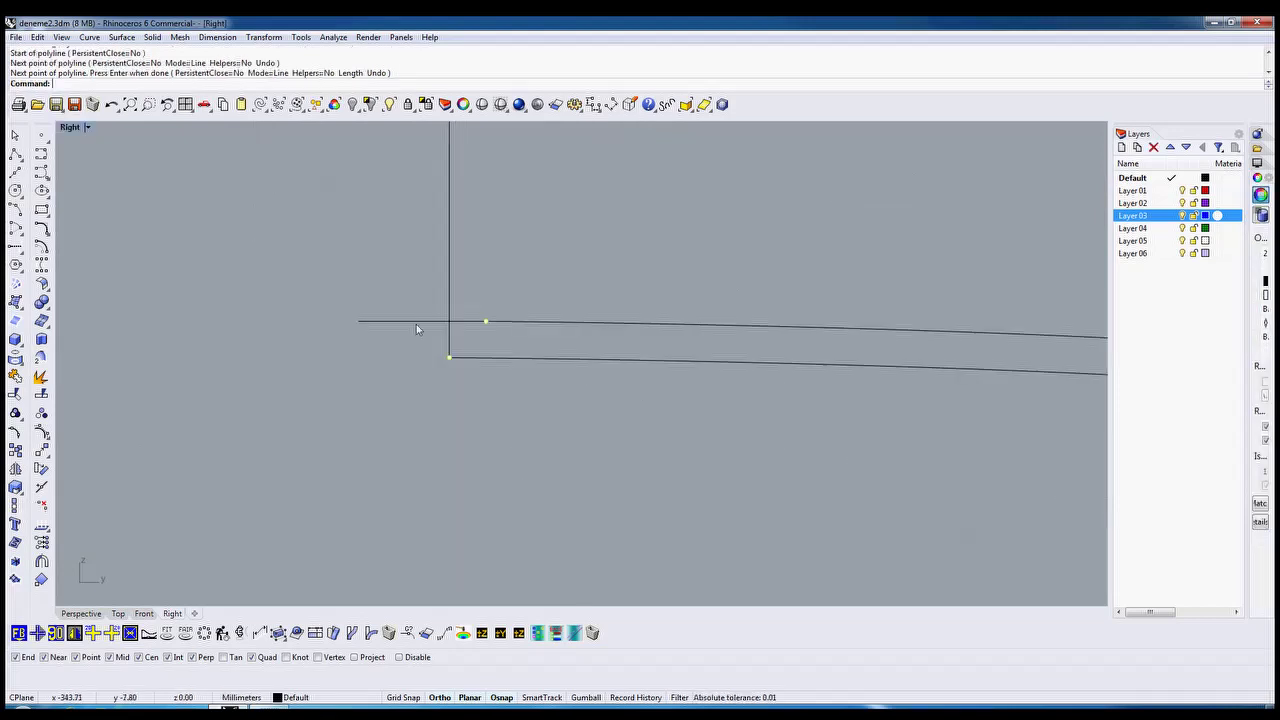
{"action": "left_click", "coordinate": [41, 174]}
{"action": "scroll", "coordinate": [423, 337], "scroll_direction": "up", "scroll_amount": 3}
{"action": "left_click", "coordinate": [473, 377]}
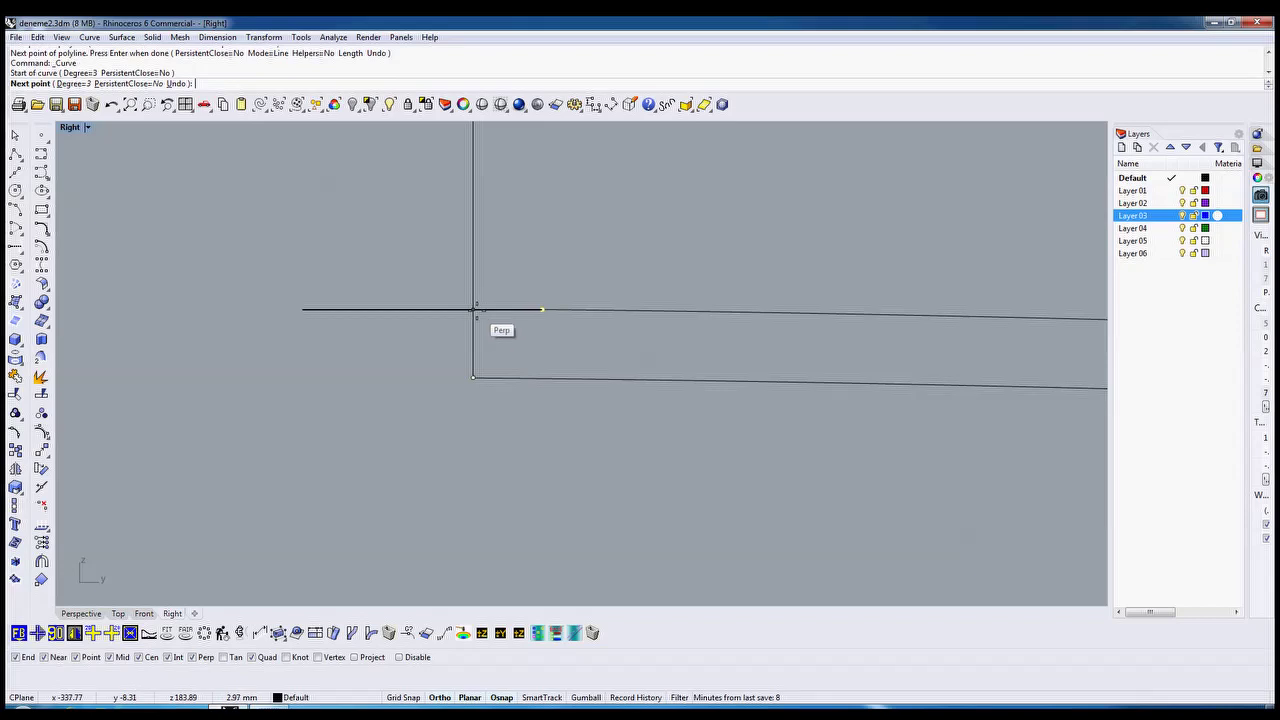
{"action": "left_click", "coordinate": [473, 309]}
{"action": "left_click", "coordinate": [541, 309]}
{"action": "key", "text": "Return"}
Delete the two guide lines and the rounded curve between the heel points.
{"action": "left_click_drag", "start_coordinate": [485, 306], "coordinate": [449, 323]}
{"action": "key", "text": "Delete"}
{"action": "left_click", "coordinate": [487, 330]}
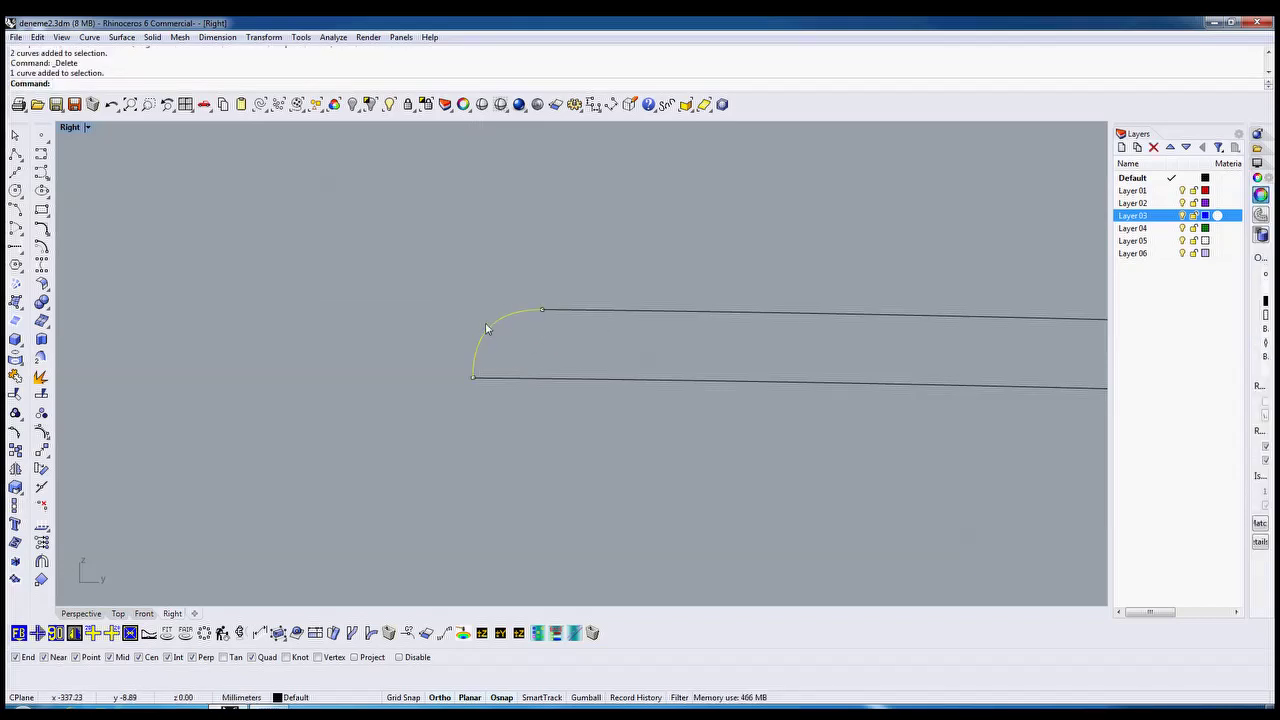
{"action": "key", "text": "Delete"}
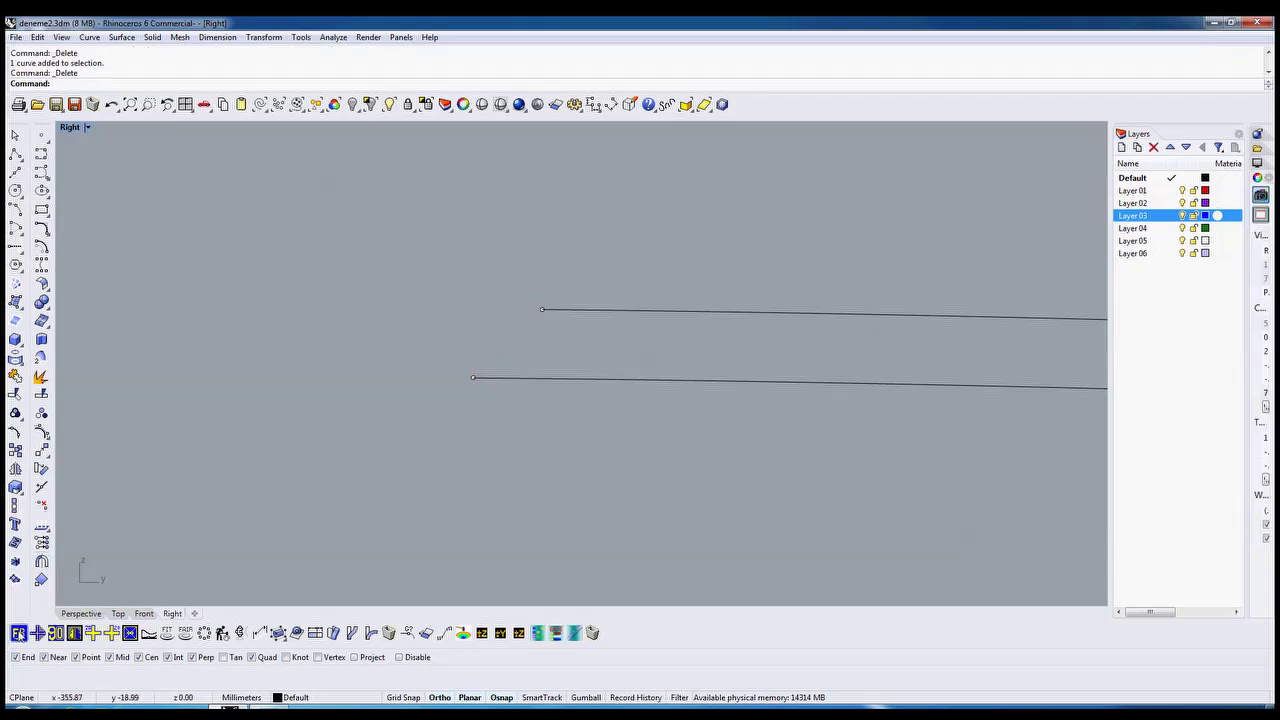
Draw a horizontal line about 0.6 mm long from the upper heel point toward the toe.
{"action": "left_click", "coordinate": [19, 633]}
{"action": "left_click", "coordinate": [15, 155]}
{"action": "scroll", "coordinate": [322, 349], "scroll_direction": "up", "scroll_amount": 5}
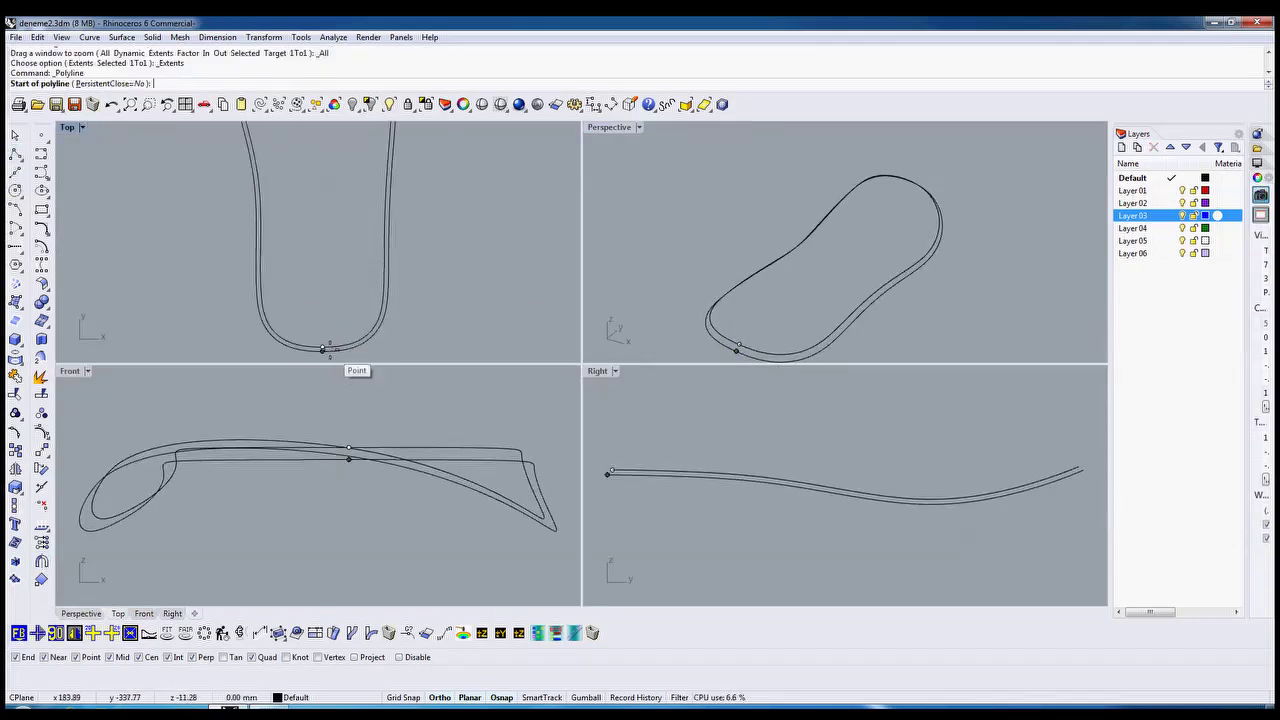
{"action": "left_click", "coordinate": [323, 348]}
{"action": "scroll", "coordinate": [700, 478], "scroll_direction": "up", "scroll_amount": 3}
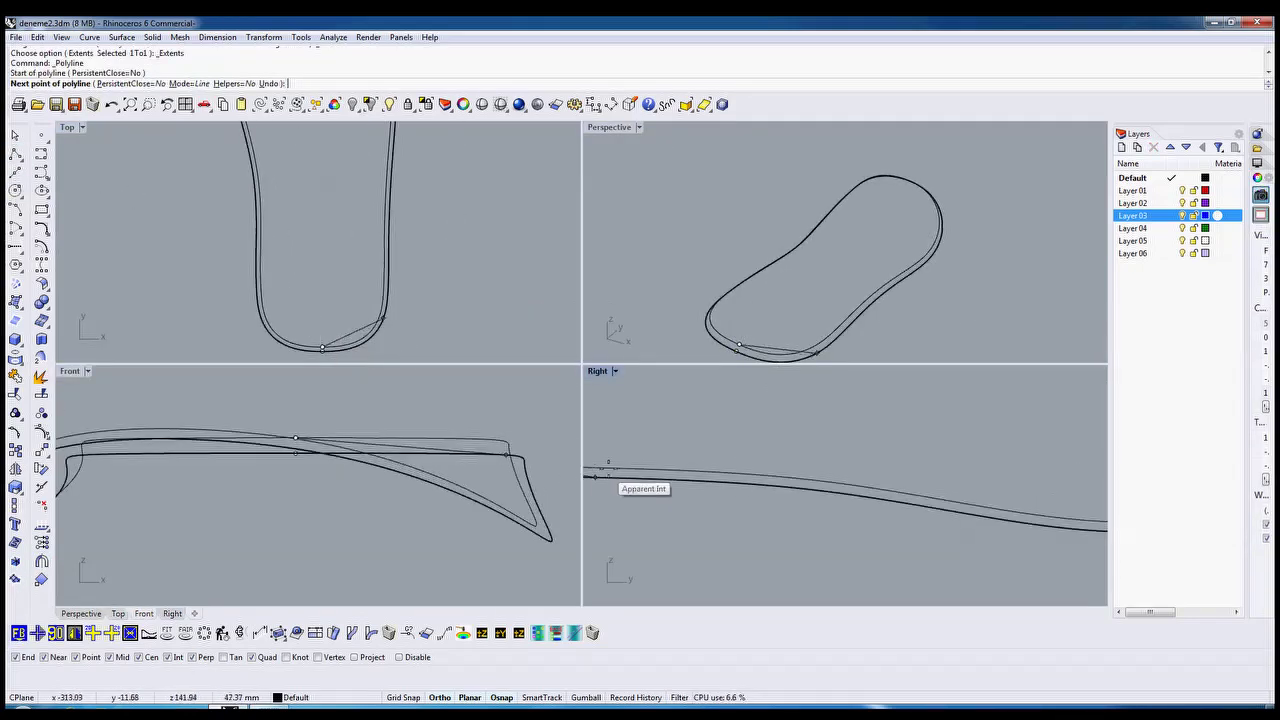
{"action": "scroll", "coordinate": [712, 468], "scroll_direction": "up", "scroll_amount": 6}
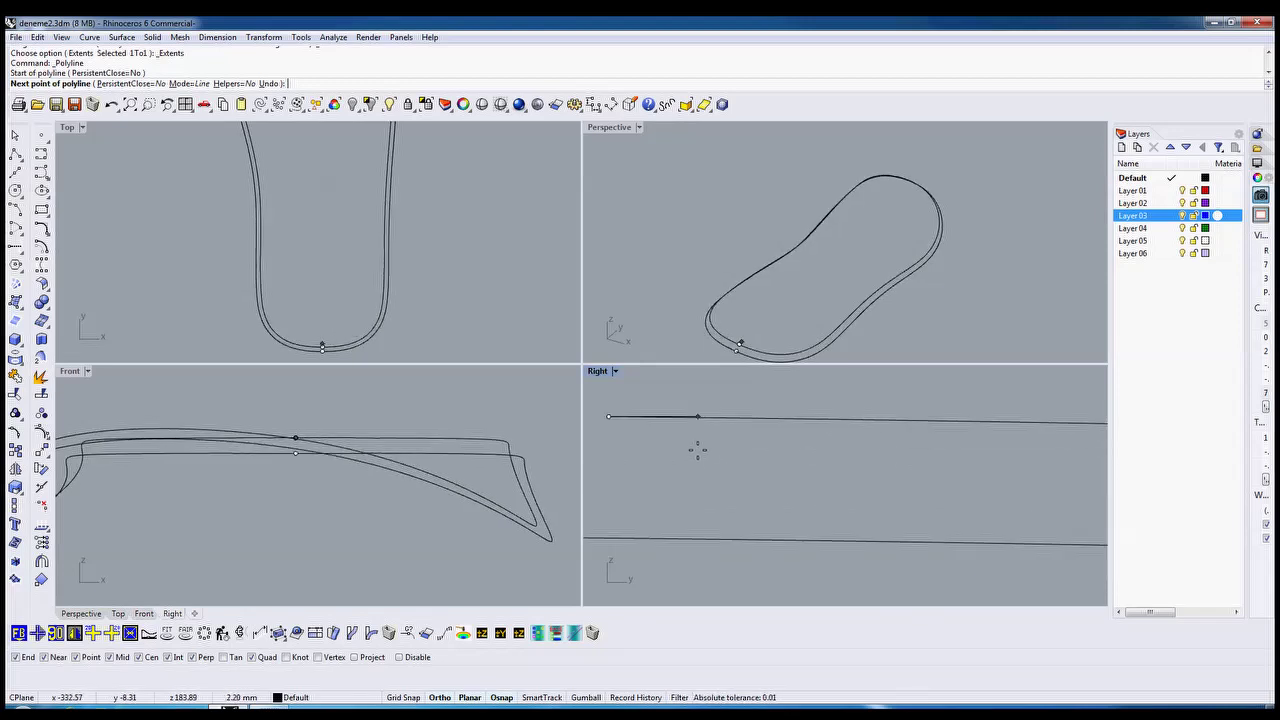
{"action": "left_click", "coordinate": [633, 440]}
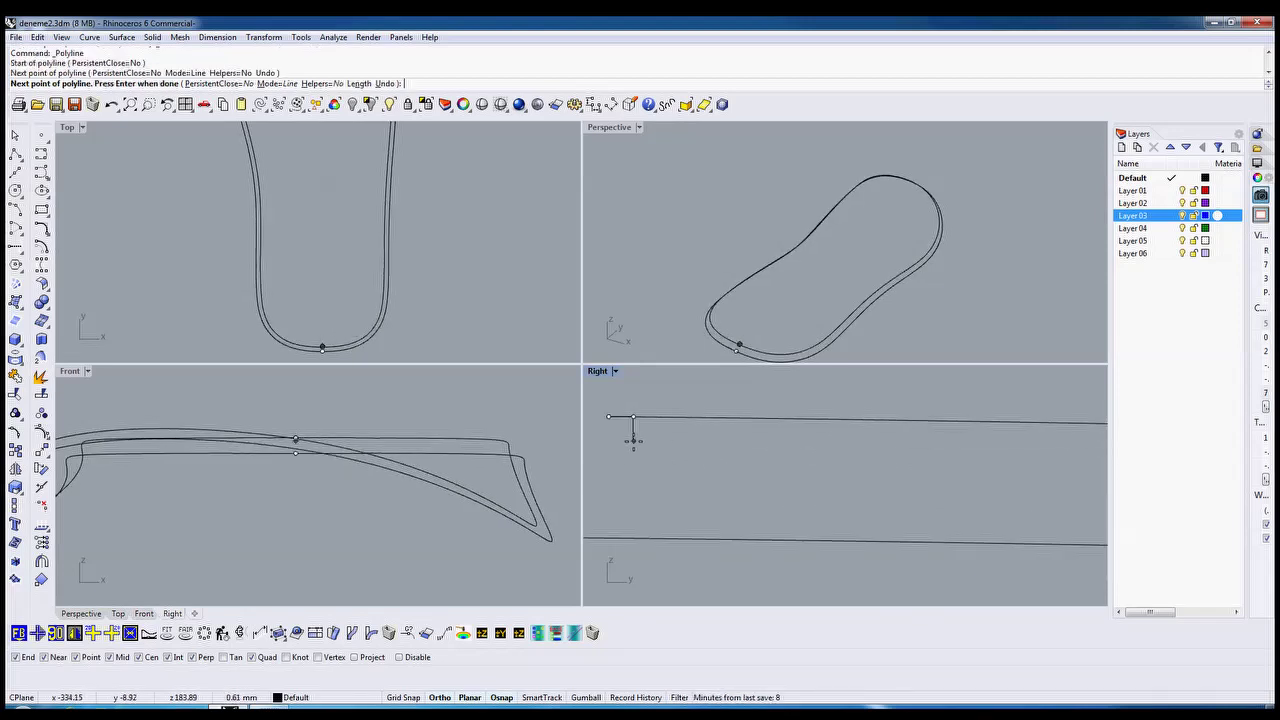
{"action": "right_click", "coordinate": [733, 360]}
{"action": "right_click", "coordinate": [734, 363]}
{"action": "left_click", "coordinate": [735, 358]}
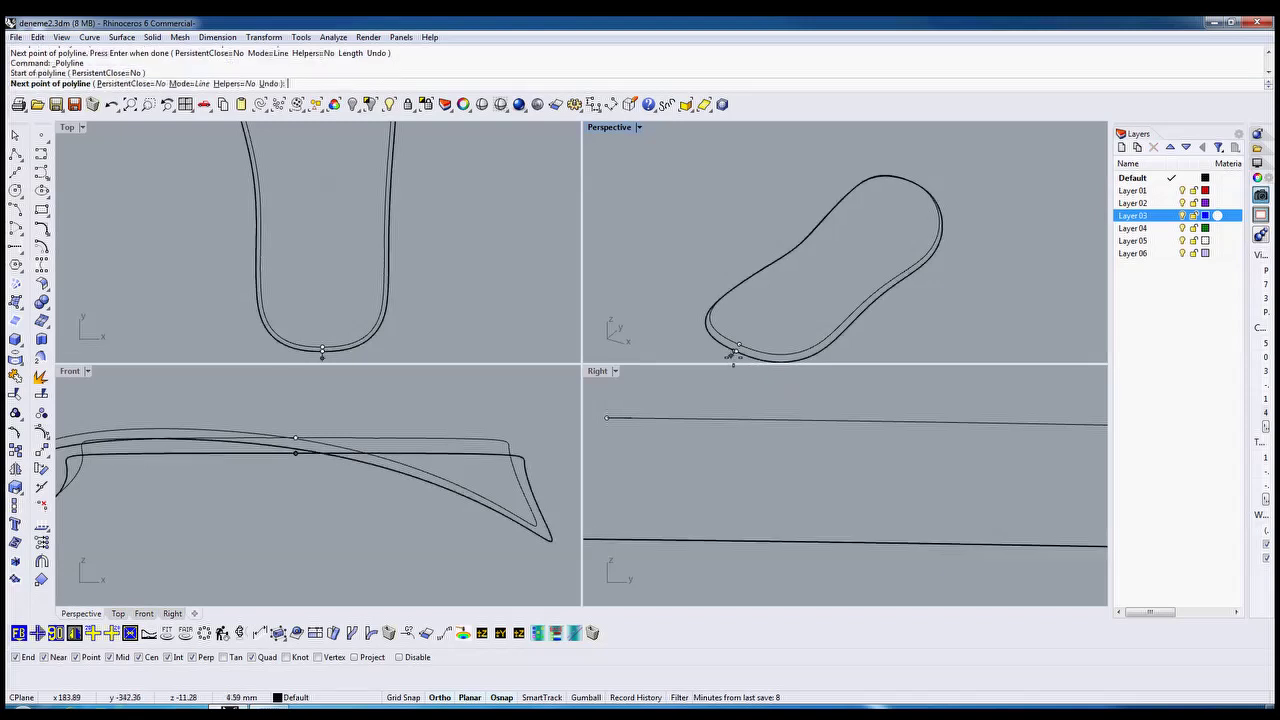
{"action": "scroll", "coordinate": [717, 458], "scroll_direction": "down", "scroll_amount": 3}
{"action": "left_click", "coordinate": [615, 408]}
{"action": "key", "text": "Return"}
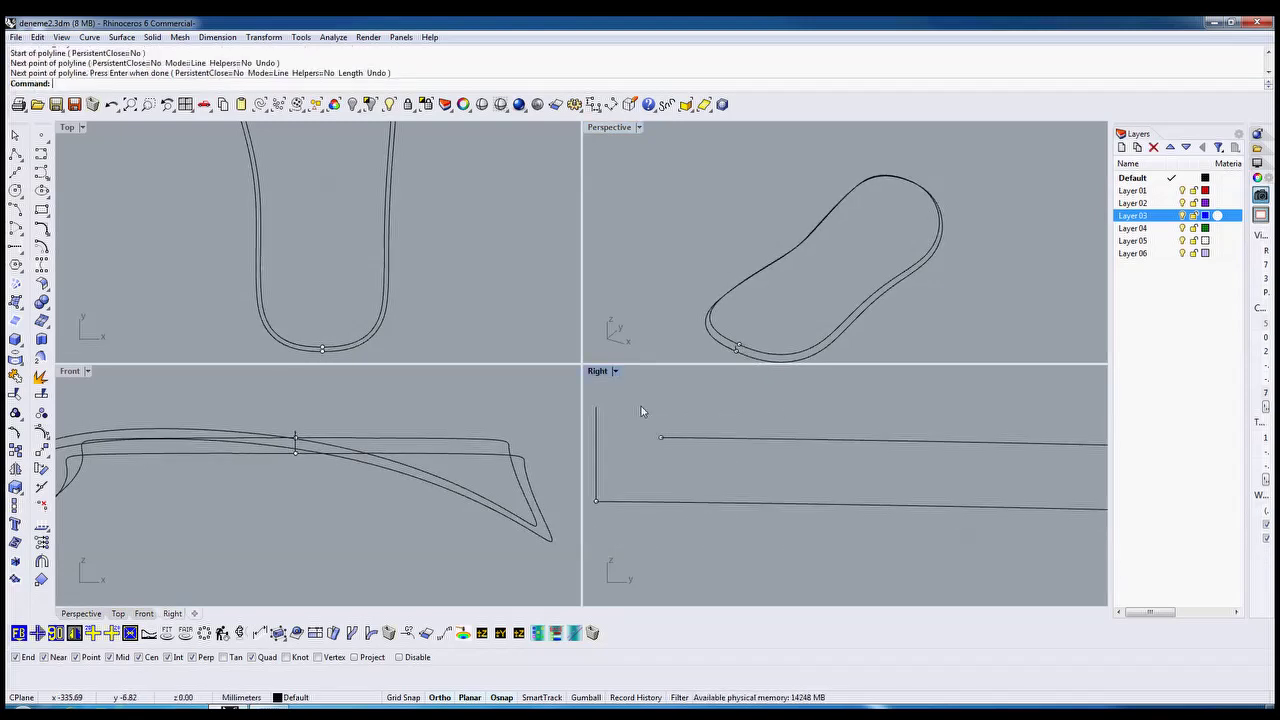
{"action": "left_click", "coordinate": [599, 434]}
{"action": "key", "text": "Delete"}
Draw a vertical line about 2.4 mm long straight down from the lower heel point.
{"action": "key", "text": "Return"}
{"action": "left_click", "coordinate": [596, 501]}
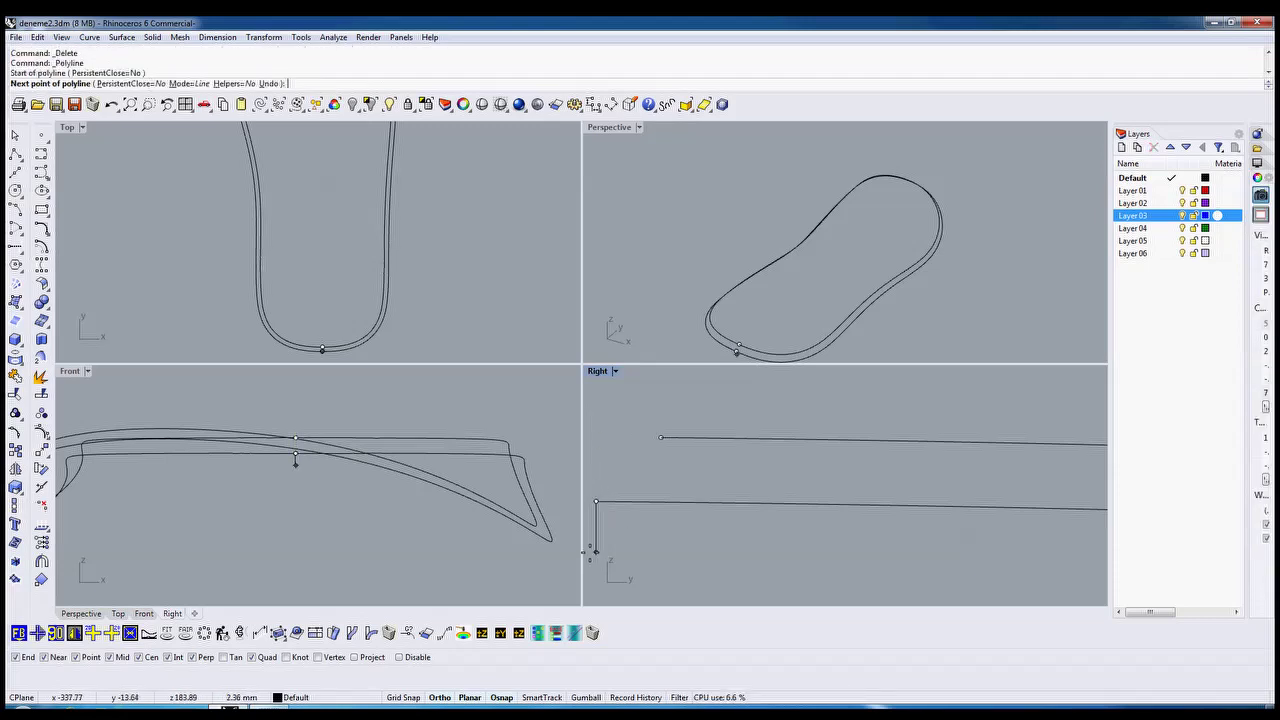
{"action": "left_click", "coordinate": [596, 552]}
{"action": "key", "text": "Return"}
{"action": "type", "text": "BlendCrv"}
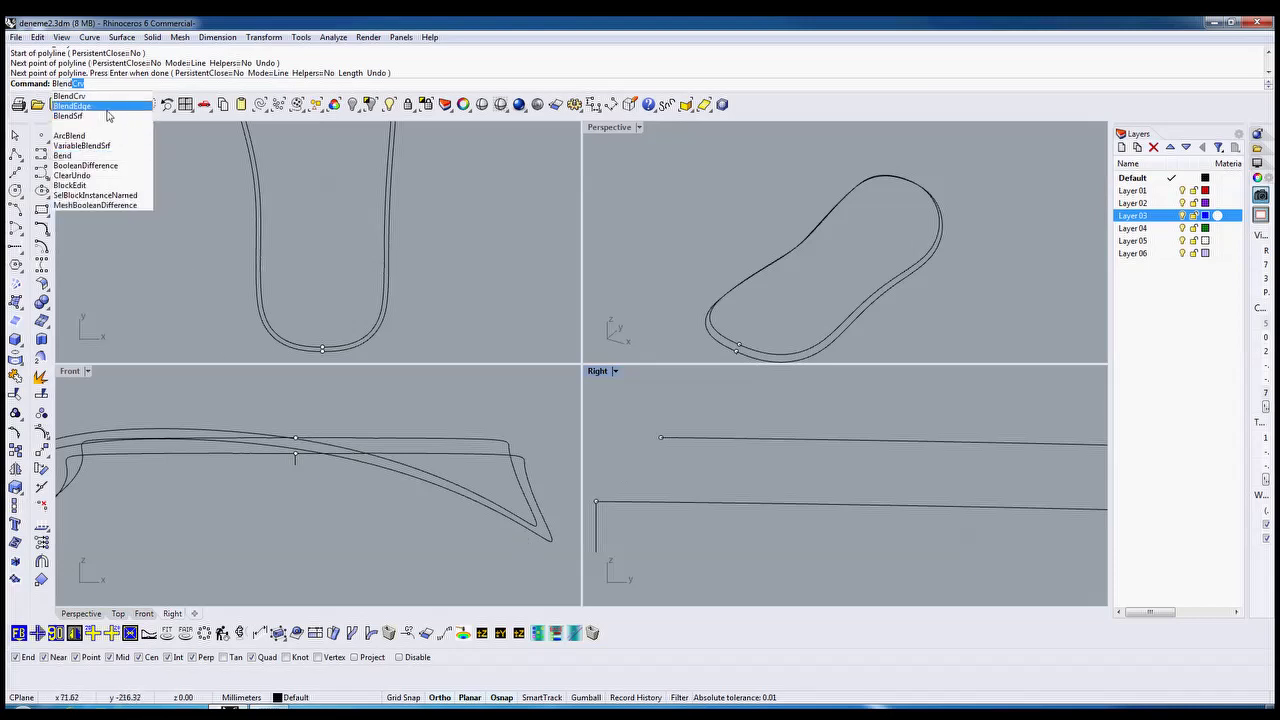
{"action": "left_click", "coordinate": [104, 107]}
{"action": "key", "text": "Escape"}
Start a BlendCrv blend between the vertical line at the lower heel point and the short horizontal line at the upper one.
{"action": "type", "text": "Blend"}
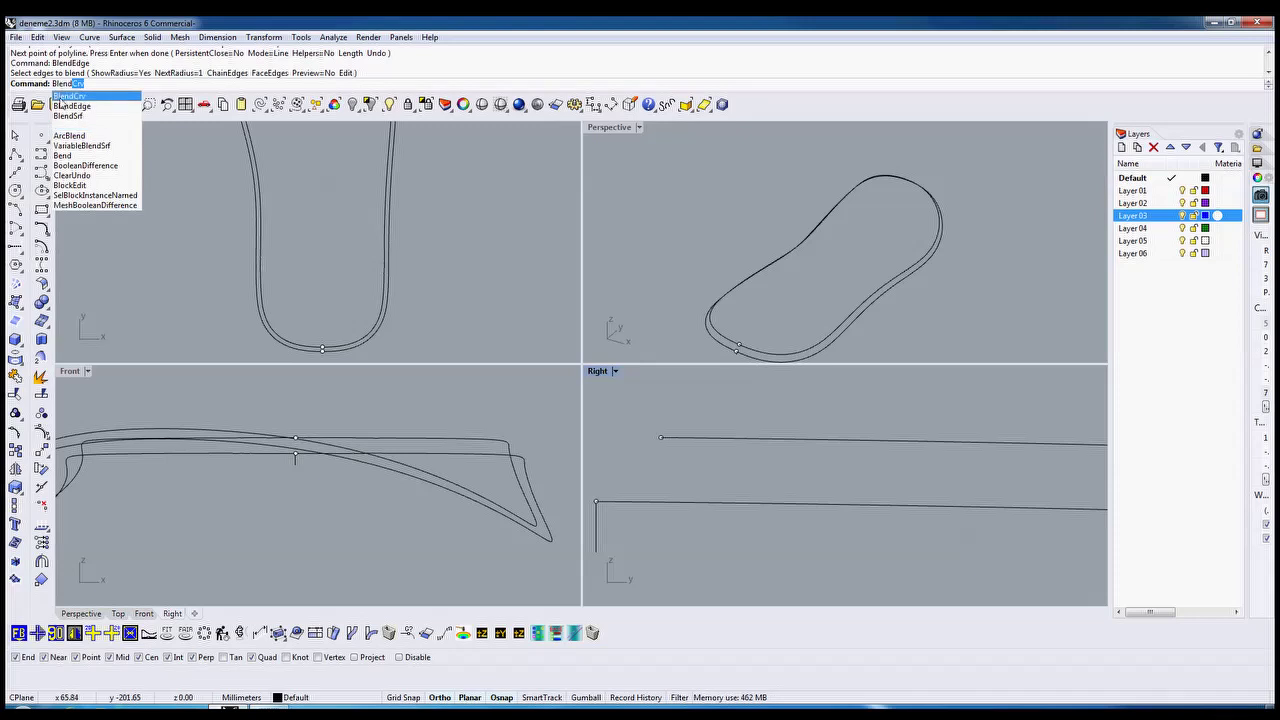
{"action": "key", "text": "Return"}
{"action": "double_click", "coordinate": [605, 127]}
{"action": "scroll", "coordinate": [534, 266], "scroll_direction": "down", "scroll_amount": 3}
{"action": "scroll", "coordinate": [491, 351], "scroll_direction": "up", "scroll_amount": 10}
{"action": "scroll", "coordinate": [394, 333], "scroll_direction": "down", "scroll_amount": 3}
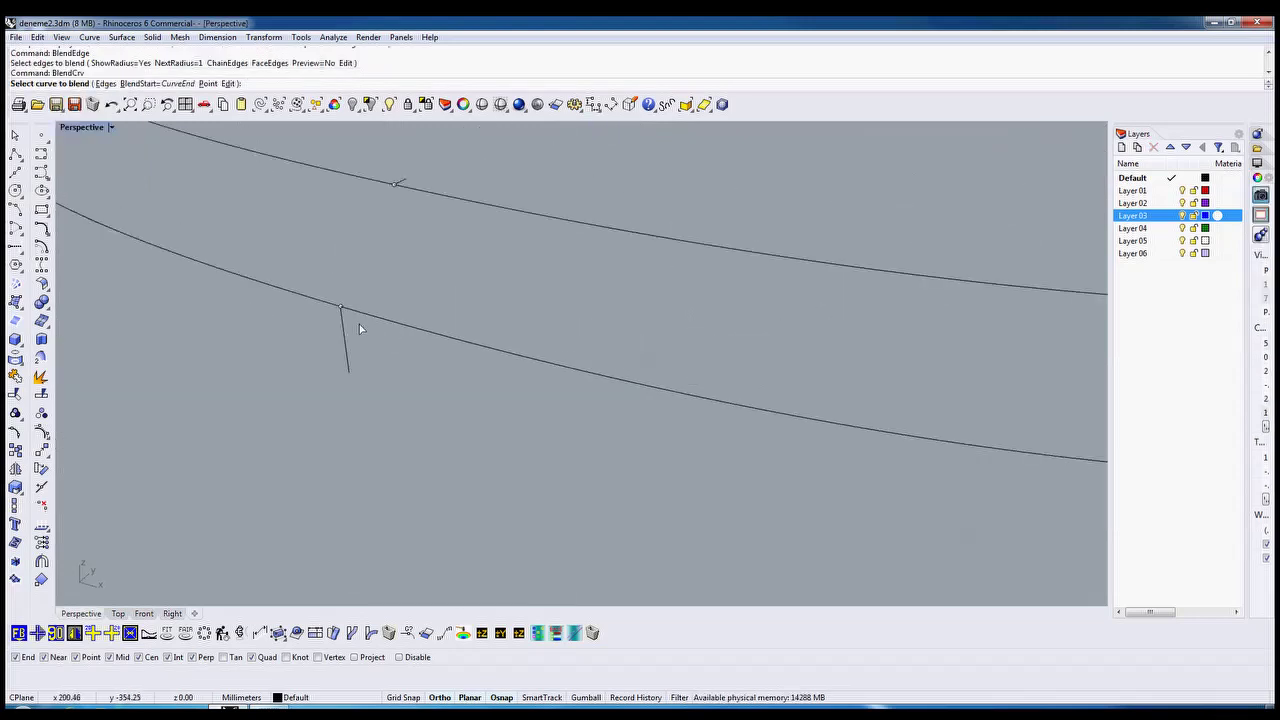
{"action": "left_click", "coordinate": [343, 319]}
{"action": "left_click", "coordinate": [412, 184]}
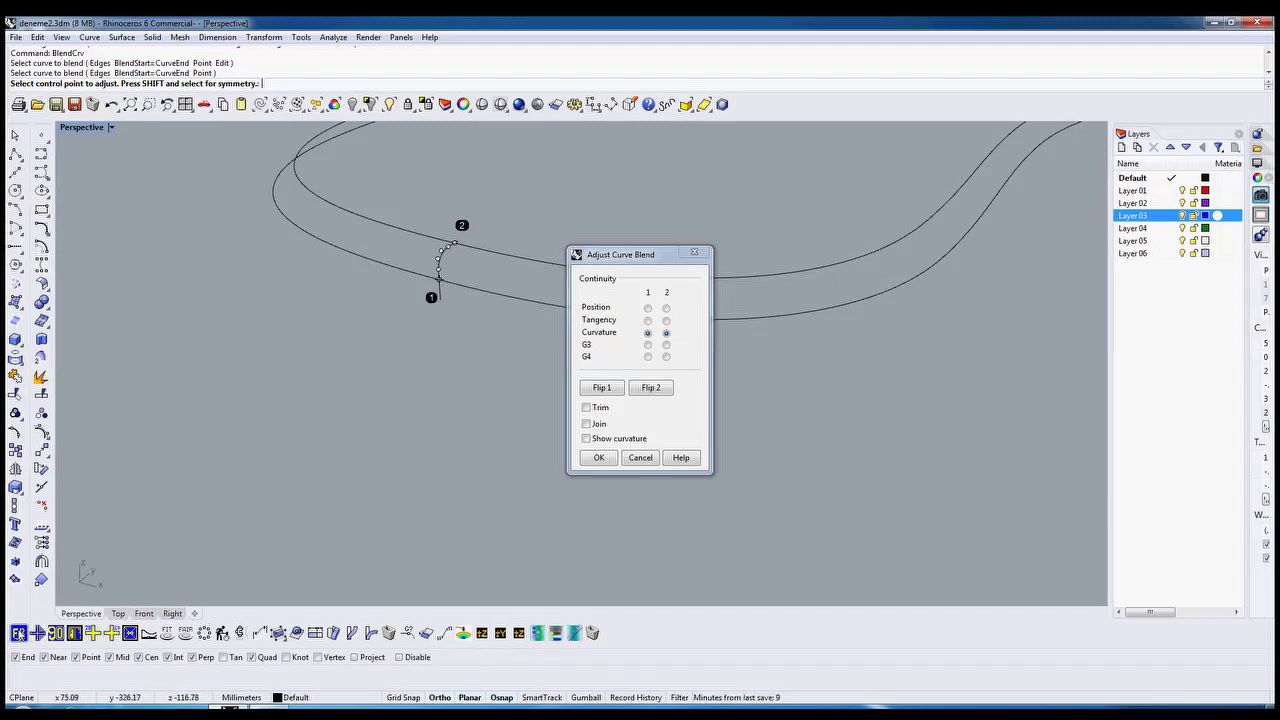
Set the blend's continuity to Tangency at both ends and create the curve.
{"action": "left_click", "coordinate": [20, 633]}
{"action": "left_click_drag", "start_coordinate": [662, 259], "coordinate": [503, 256]}
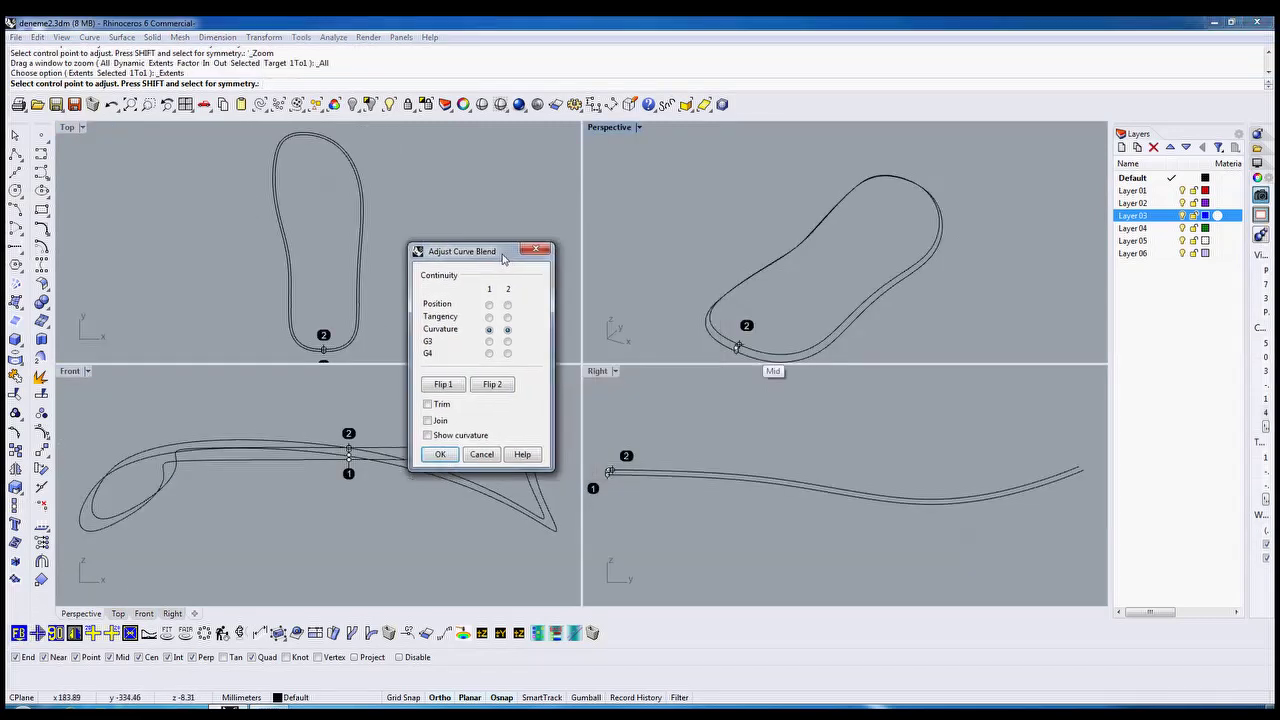
{"action": "double_click", "coordinate": [600, 371]}
{"action": "mouse_move", "coordinate": [584, 345]}
{"action": "right_mouse_down"}
{"action": "mouse_move", "coordinate": [777, 377]}
{"action": "mouse_move", "coordinate": [932, 384]}
{"action": "right_mouse_up"}
{"action": "right_click_drag", "start_coordinate": [690, 346], "coordinate": [817, 367]}
{"action": "scroll", "coordinate": [610, 397], "scroll_direction": "up", "scroll_amount": 5}
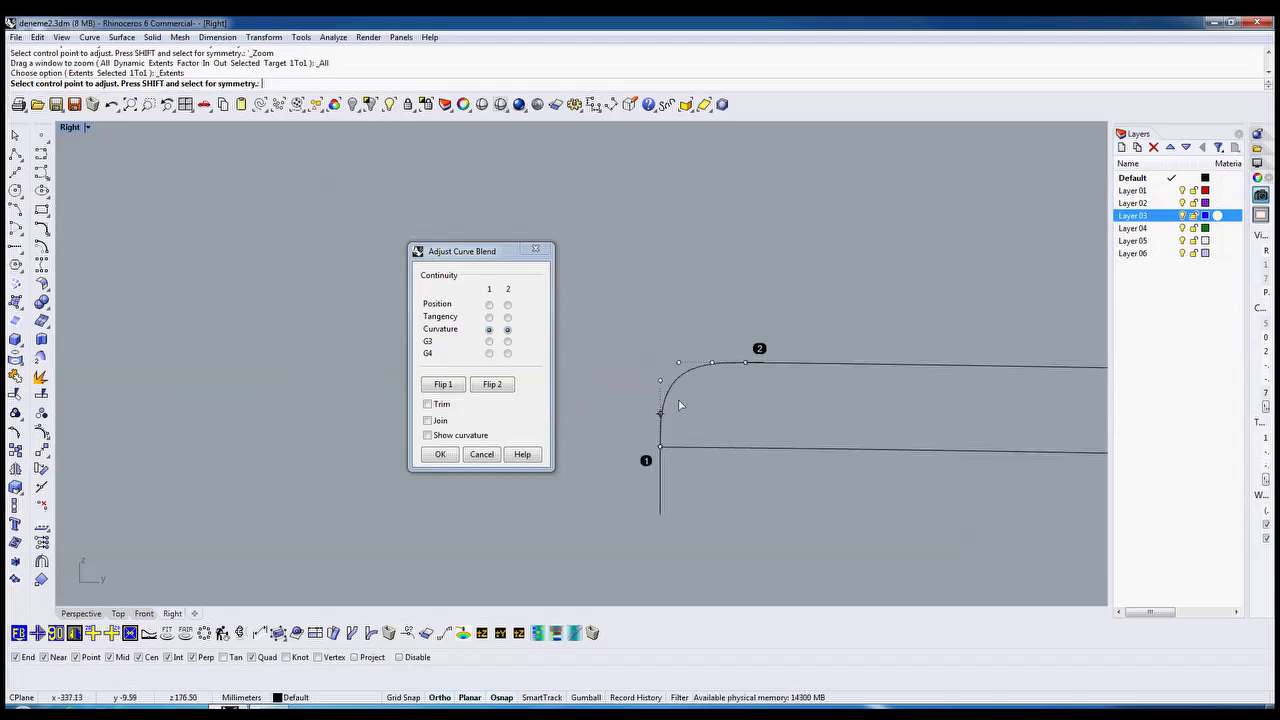
{"action": "left_click", "coordinate": [489, 341]}
{"action": "left_click", "coordinate": [508, 341]}
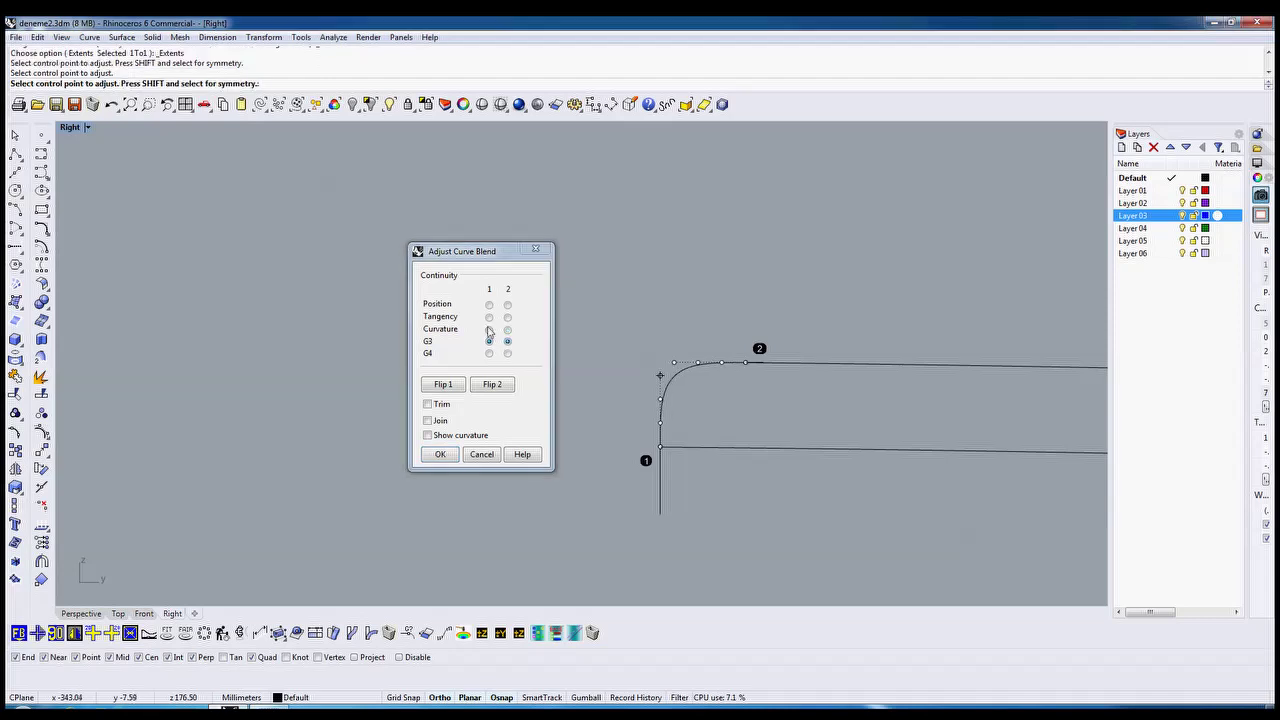
{"action": "left_click", "coordinate": [489, 317]}
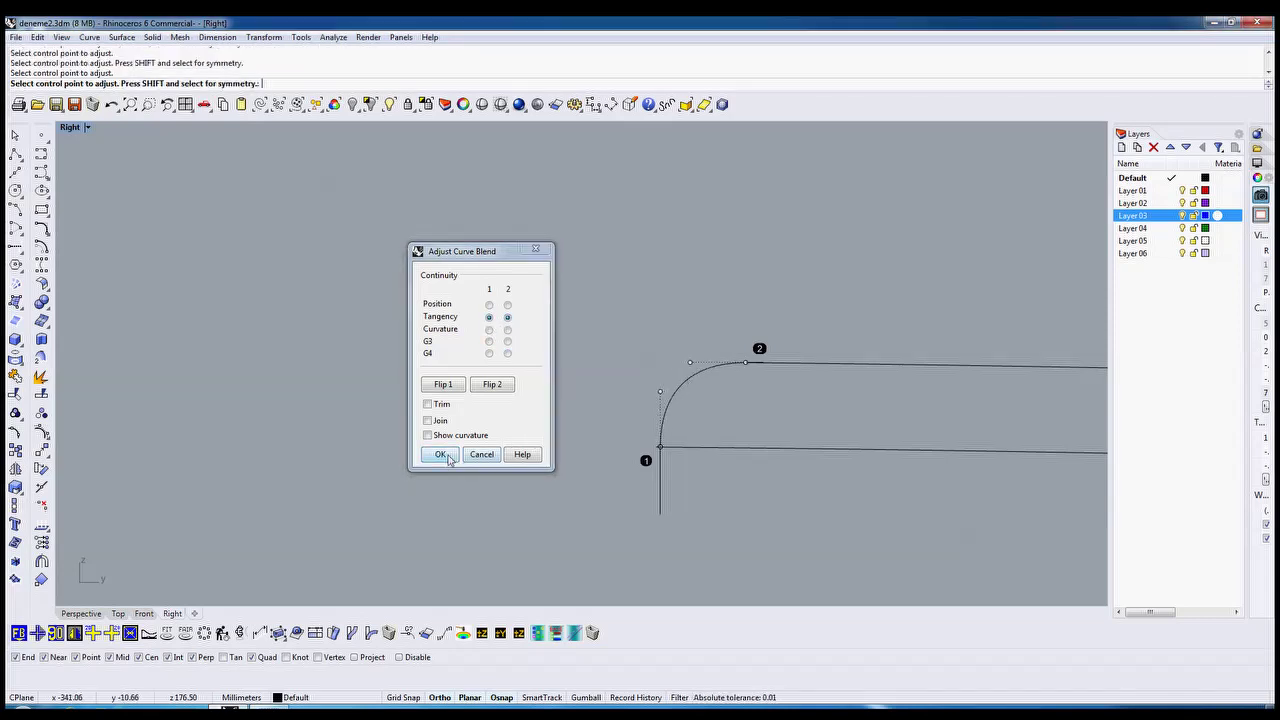
{"action": "left_click", "coordinate": [440, 455]}
Delete the vertical line and the short horizontal line used for the heel blend.
{"action": "left_click_drag", "start_coordinate": [686, 475], "coordinate": [582, 513]}
{"action": "key", "text": "Delete"}
{"action": "left_click_drag", "start_coordinate": [784, 397], "coordinate": [782, 391]}
{"action": "scroll", "coordinate": [755, 370], "scroll_direction": "up", "scroll_amount": 3}
{"action": "left_click_drag", "start_coordinate": [738, 344], "coordinate": [765, 412], "text": "ctrl"}
{"action": "key", "text": "Delete"}
Draw a vertical guide line up from the lower heel point and a horizontal one backward from the upper heel point.
{"action": "left_click", "coordinate": [41, 172]}
{"action": "scroll", "coordinate": [496, 295], "scroll_direction": "down", "scroll_amount": 3}
{"action": "left_click", "coordinate": [528, 444]}
{"action": "left_click", "coordinate": [490, 246]}
{"action": "right_click", "coordinate": [490, 246]}
{"action": "right_click", "coordinate": [638, 336]}
{"action": "left_click", "coordinate": [633, 341]}
{"action": "left_click", "coordinate": [374, 338]}
{"action": "right_click", "coordinate": [374, 338]}
Draw a control point curve from the lower heel point through the intersection of the guides to the upper heel point.
{"action": "left_click", "coordinate": [41, 210]}
{"action": "left_click", "coordinate": [528, 444]}
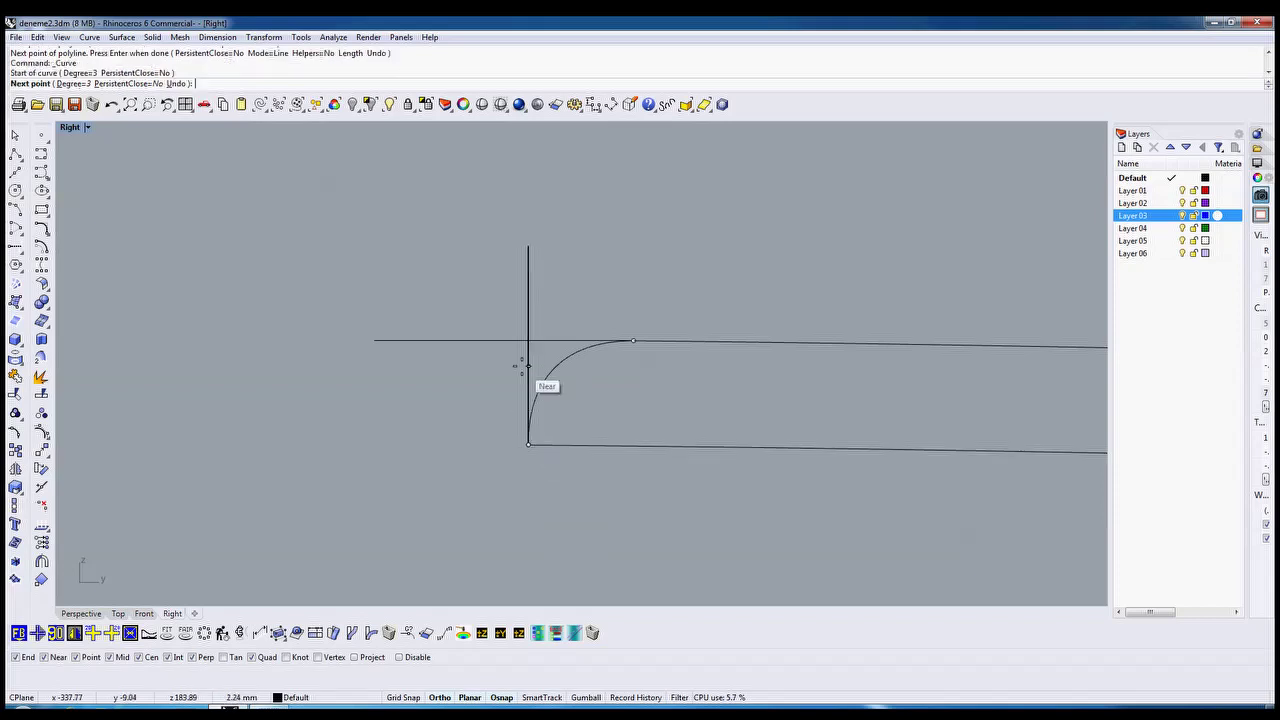
{"action": "left_click", "coordinate": [528, 344]}
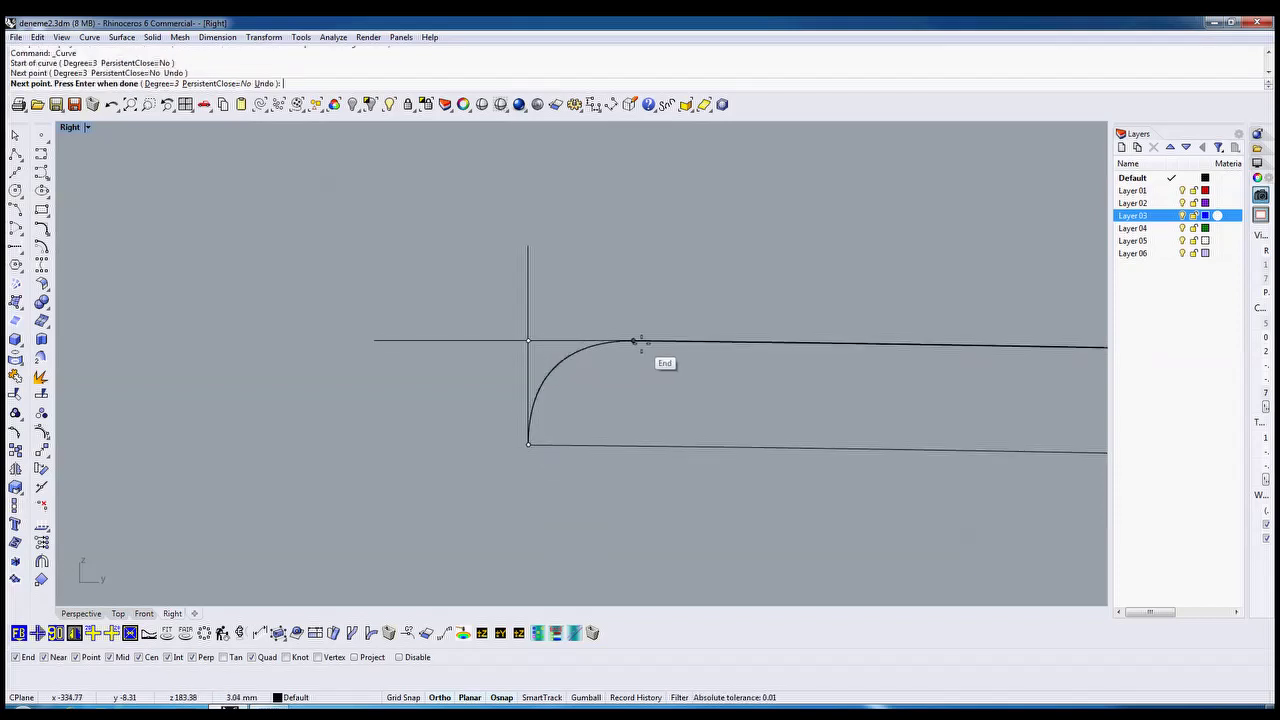
{"action": "left_click", "coordinate": [633, 341]}
{"action": "key", "text": "Return"}
Compare the two overlapping rounded curves, then delete the inner one and both guide lines.
{"action": "scroll", "coordinate": [566, 371], "scroll_direction": "up", "scroll_amount": 6}
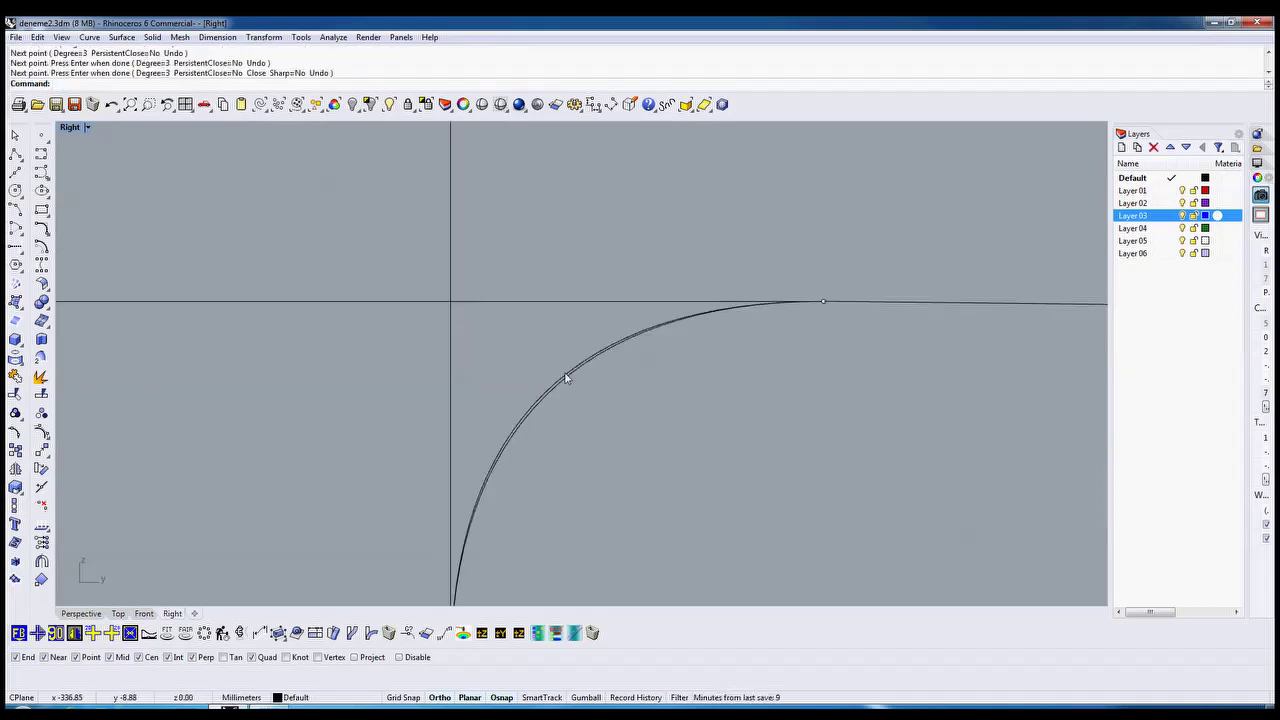
{"action": "scroll", "coordinate": [568, 377], "scroll_direction": "down", "scroll_amount": 5}
{"action": "left_click", "coordinate": [577, 374]}
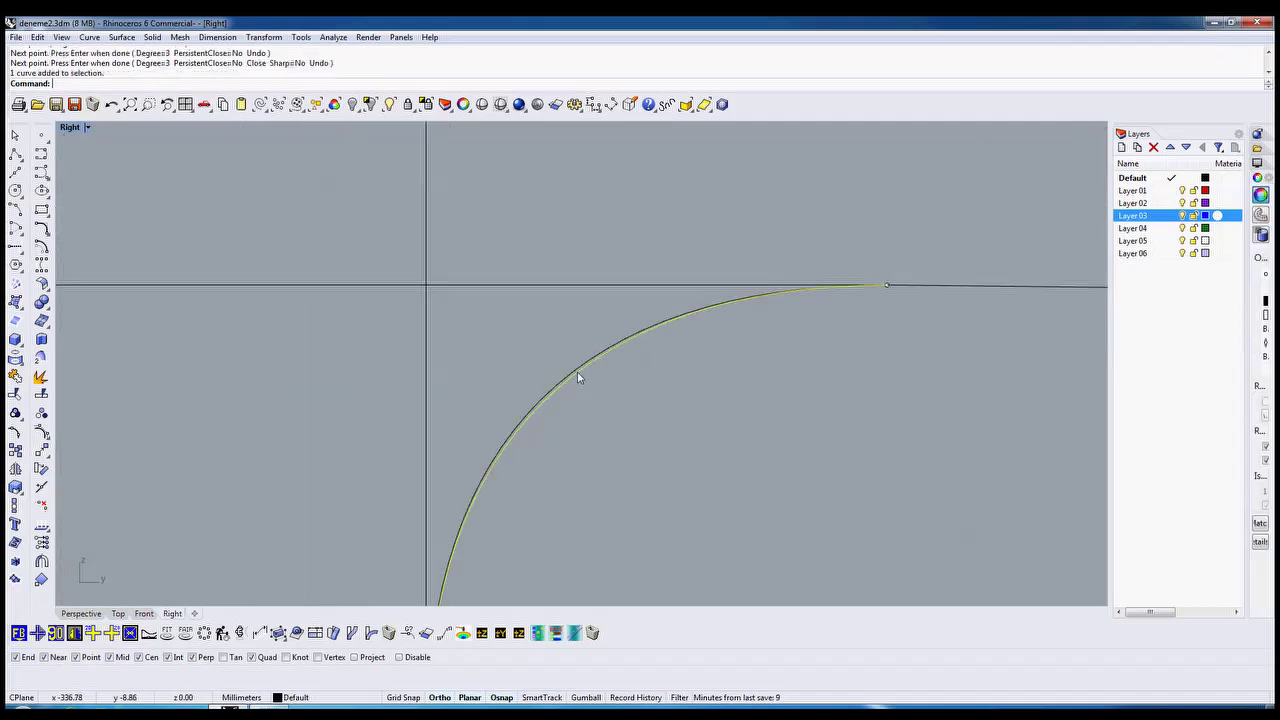
{"action": "key", "text": "Return"}
{"action": "key", "text": "Delete"}
{"action": "left_click_drag", "start_coordinate": [425, 305], "coordinate": [424, 307]}
{"action": "key", "text": "Delete"}
{"action": "scroll", "coordinate": [510, 289], "scroll_direction": "down", "scroll_amount": 3}
{"action": "left_click_drag", "start_coordinate": [423, 414], "coordinate": [477, 491]}
{"action": "key", "text": "Delete"}
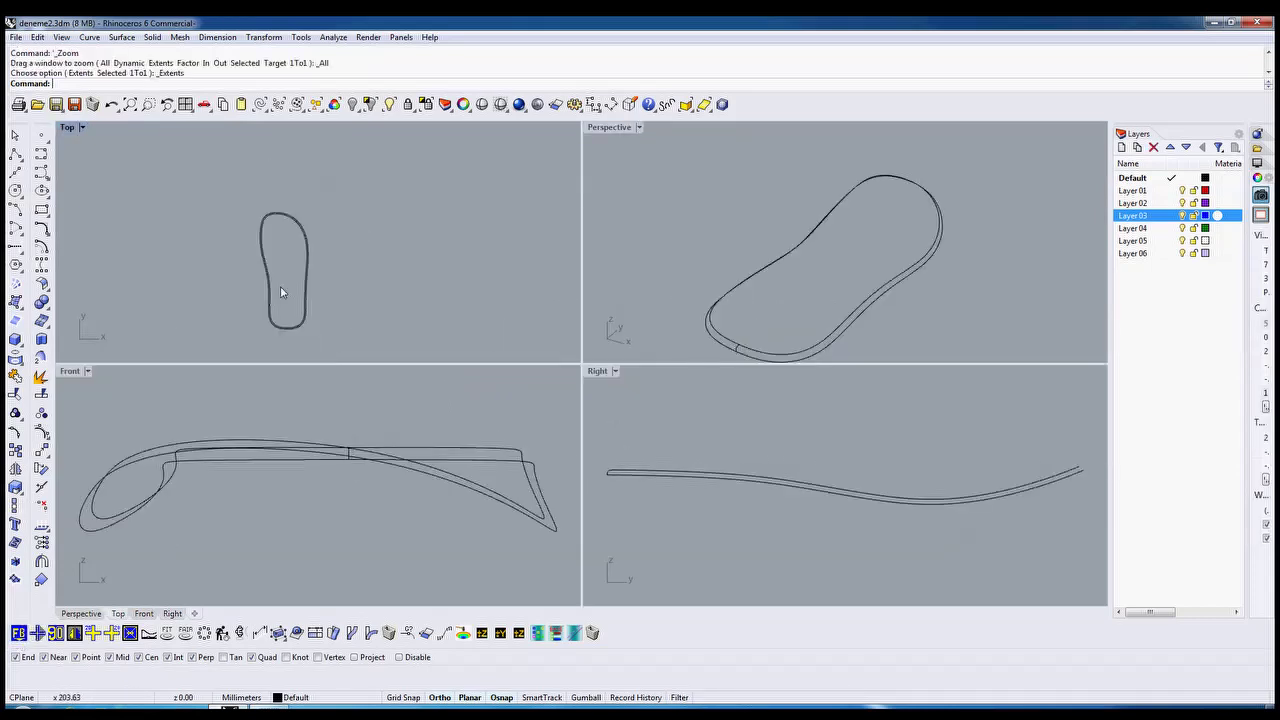
Start a closed two-rail sweep of the rounded heel curve along both borders and add a slash across the toe.
{"action": "left_click_drag", "start_coordinate": [386, 292], "coordinate": [94, 318]}
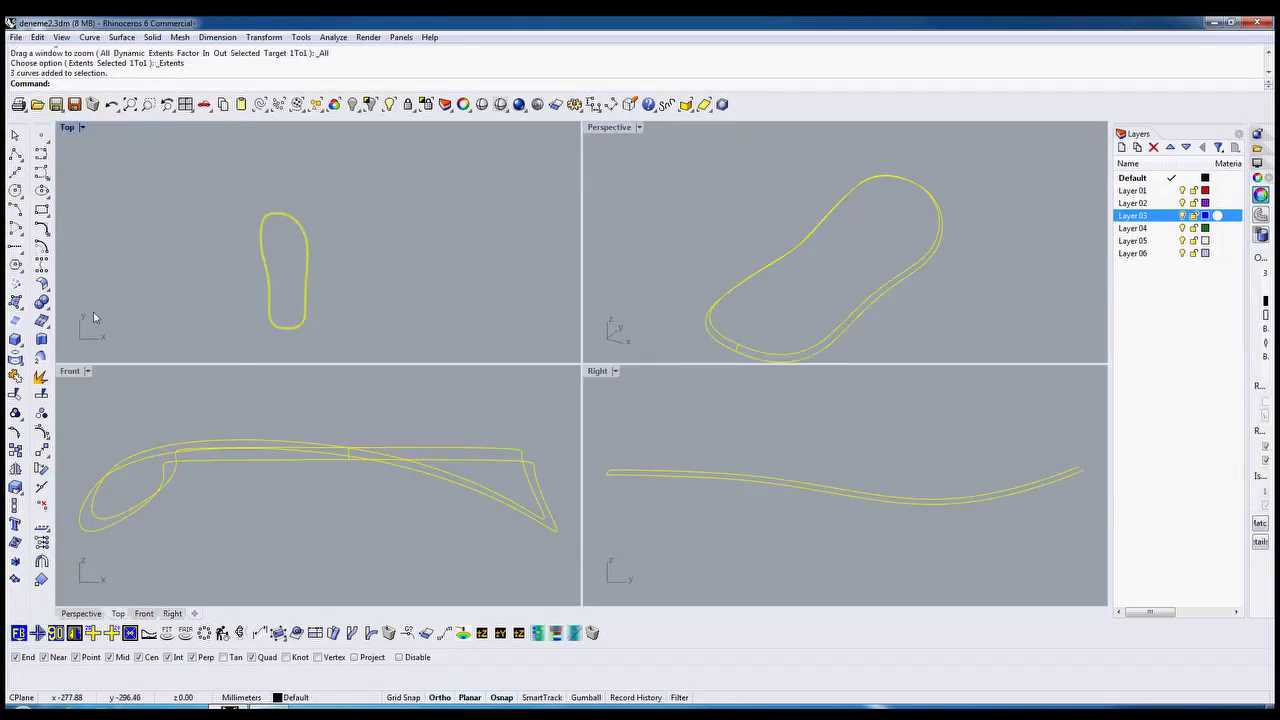
{"action": "left_click", "coordinate": [41, 358]}
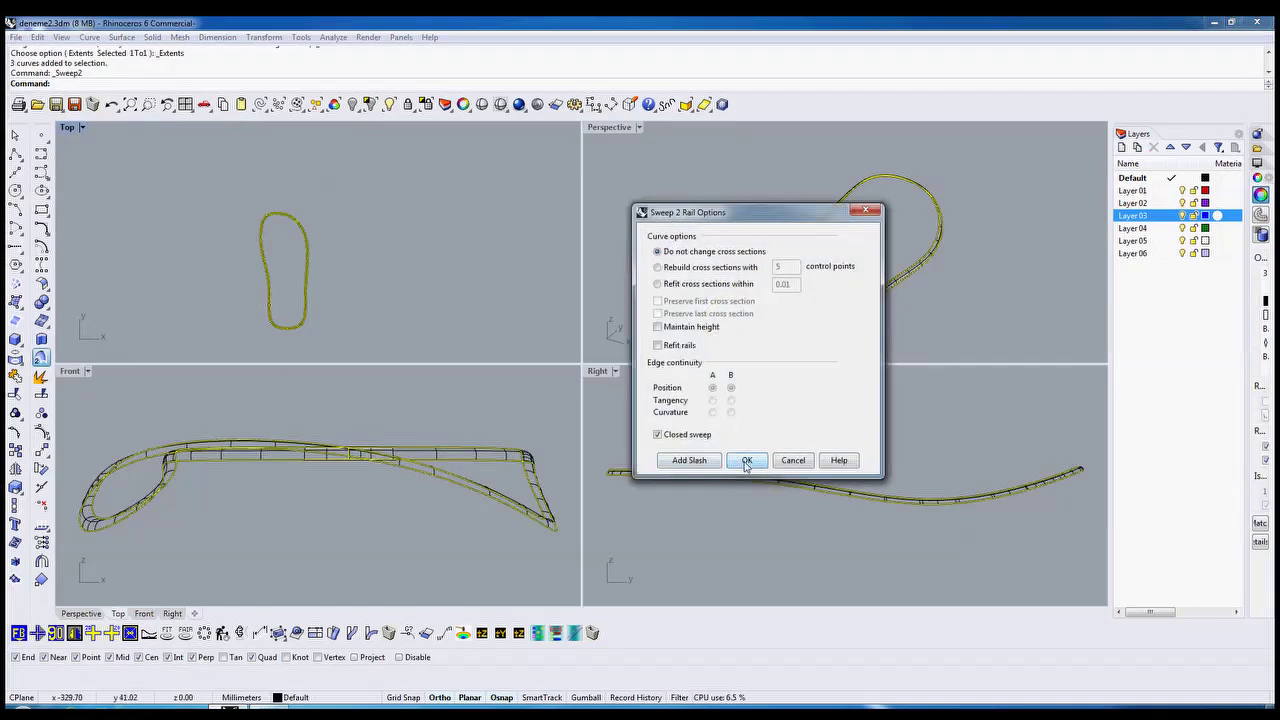
{"action": "left_click", "coordinate": [697, 460]}
{"action": "scroll", "coordinate": [270, 211], "scroll_direction": "up", "scroll_amount": 15}
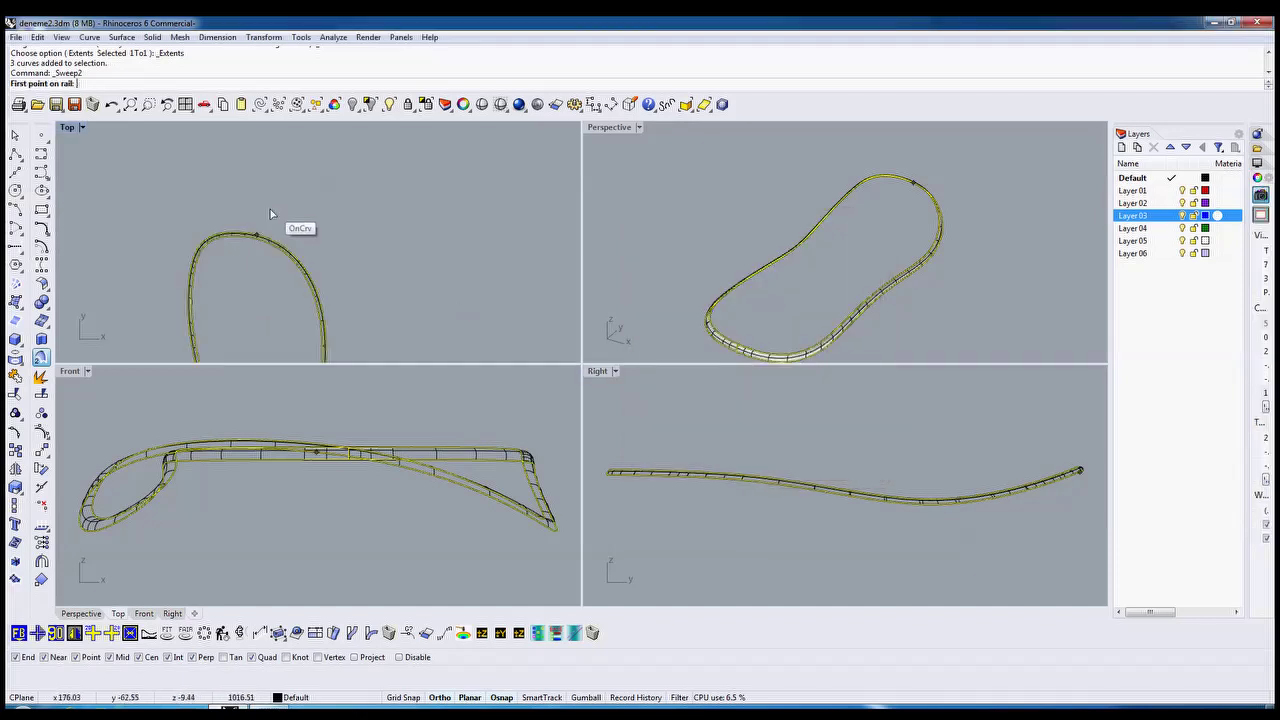
{"action": "left_click", "coordinate": [266, 240]}
{"action": "left_click", "coordinate": [270, 265]}
{"action": "scroll", "coordinate": [366, 213], "scroll_direction": "down", "scroll_amount": 8}
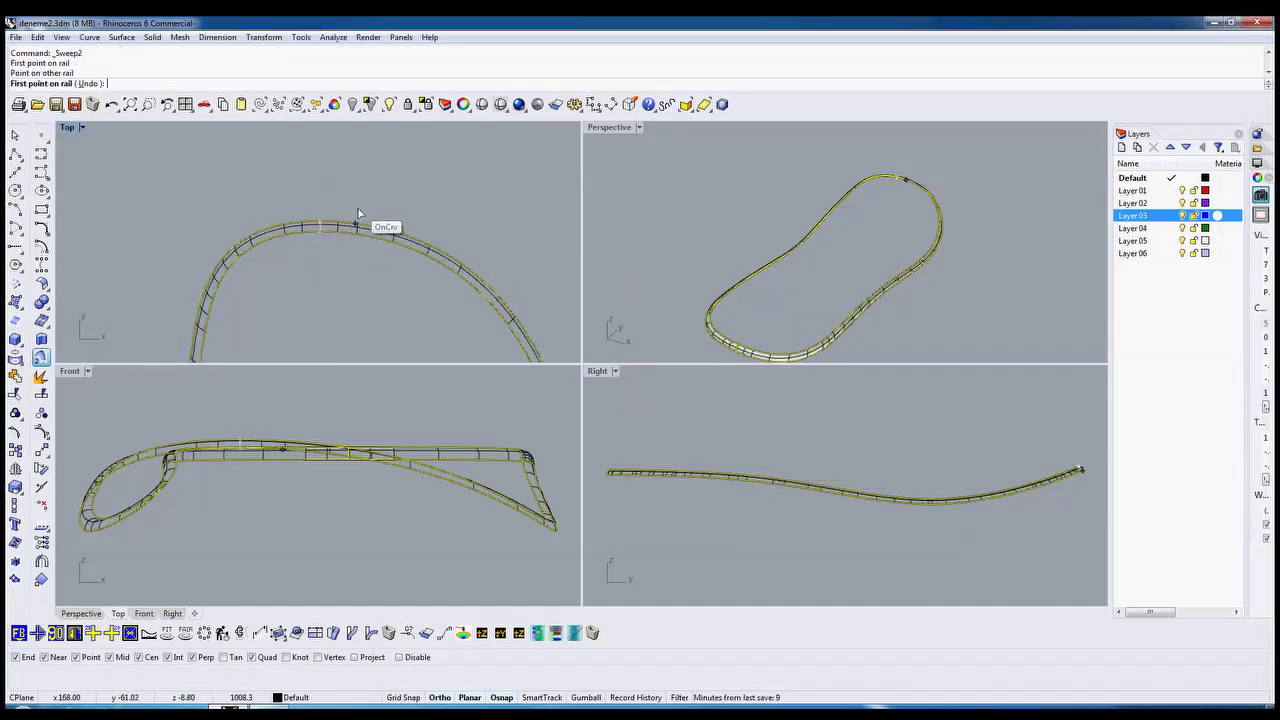
Add alignment slashes between the two rails on both sides of the forefoot.
{"action": "scroll", "coordinate": [366, 213], "scroll_direction": "up", "scroll_amount": 8}
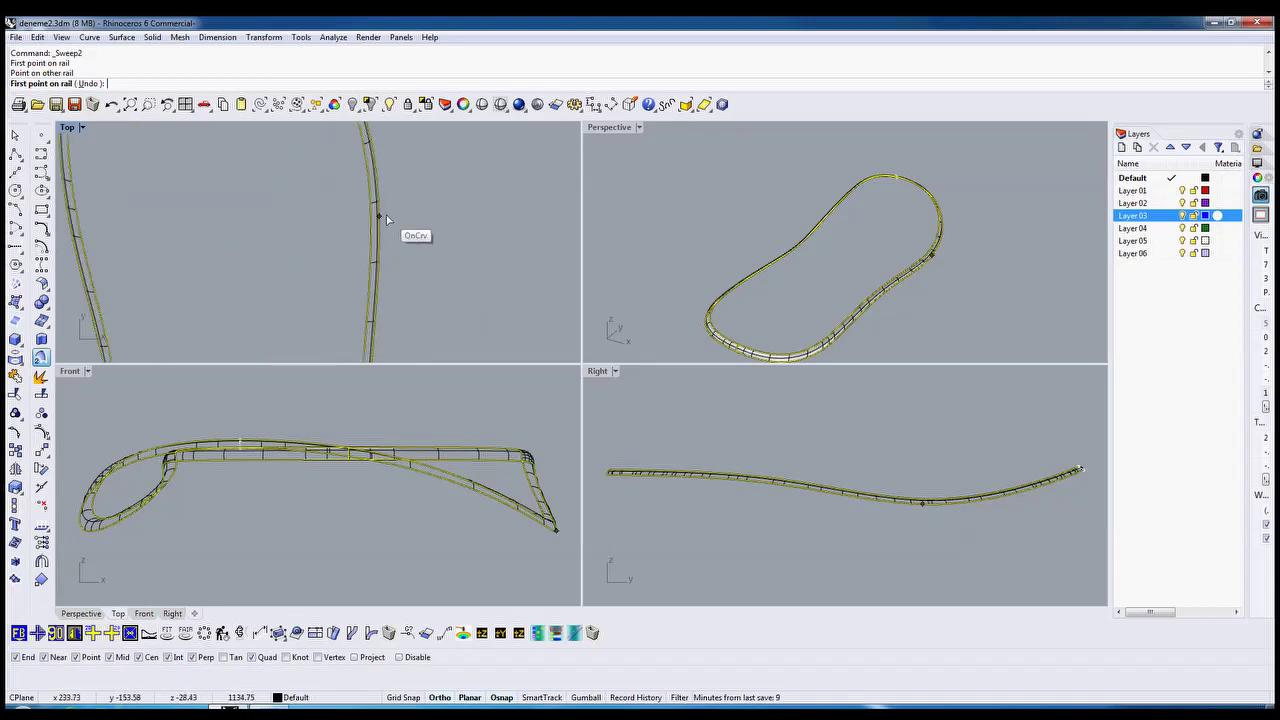
{"action": "left_click", "coordinate": [380, 208]}
{"action": "scroll", "coordinate": [366, 204], "scroll_direction": "up", "scroll_amount": 2}
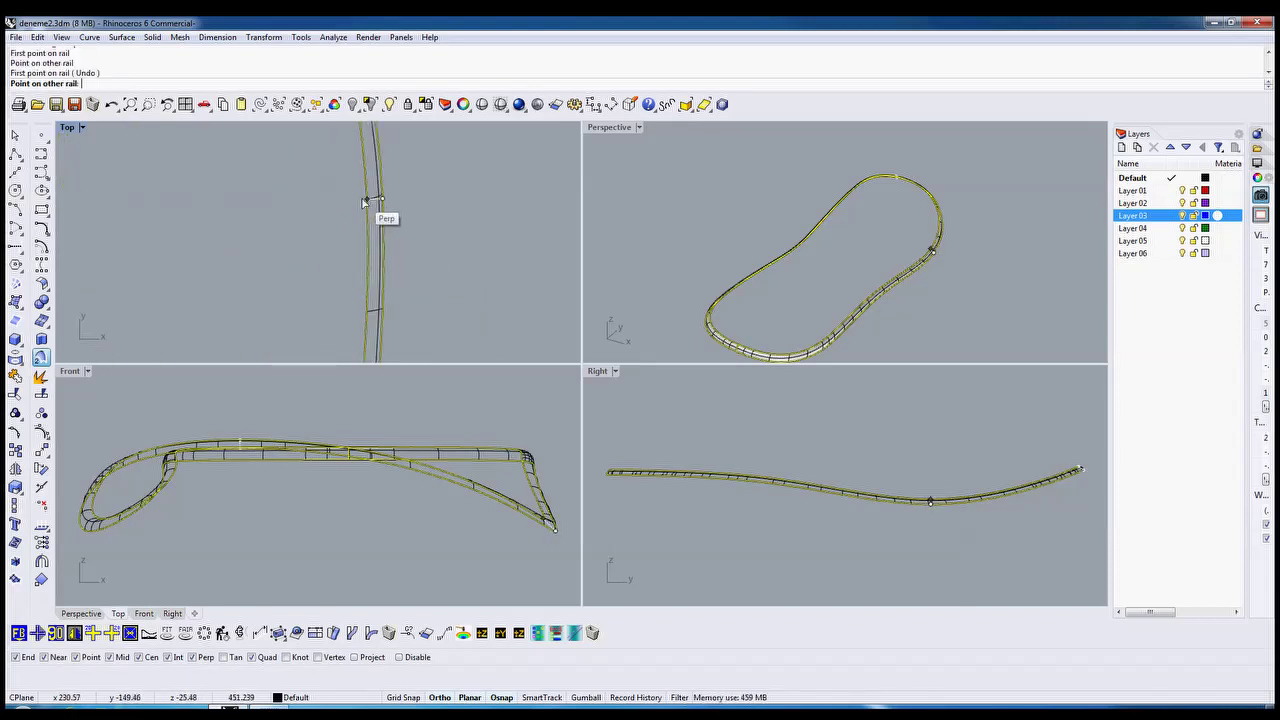
{"action": "left_click", "coordinate": [370, 200]}
{"action": "scroll", "coordinate": [390, 198], "scroll_direction": "down", "scroll_amount": 8}
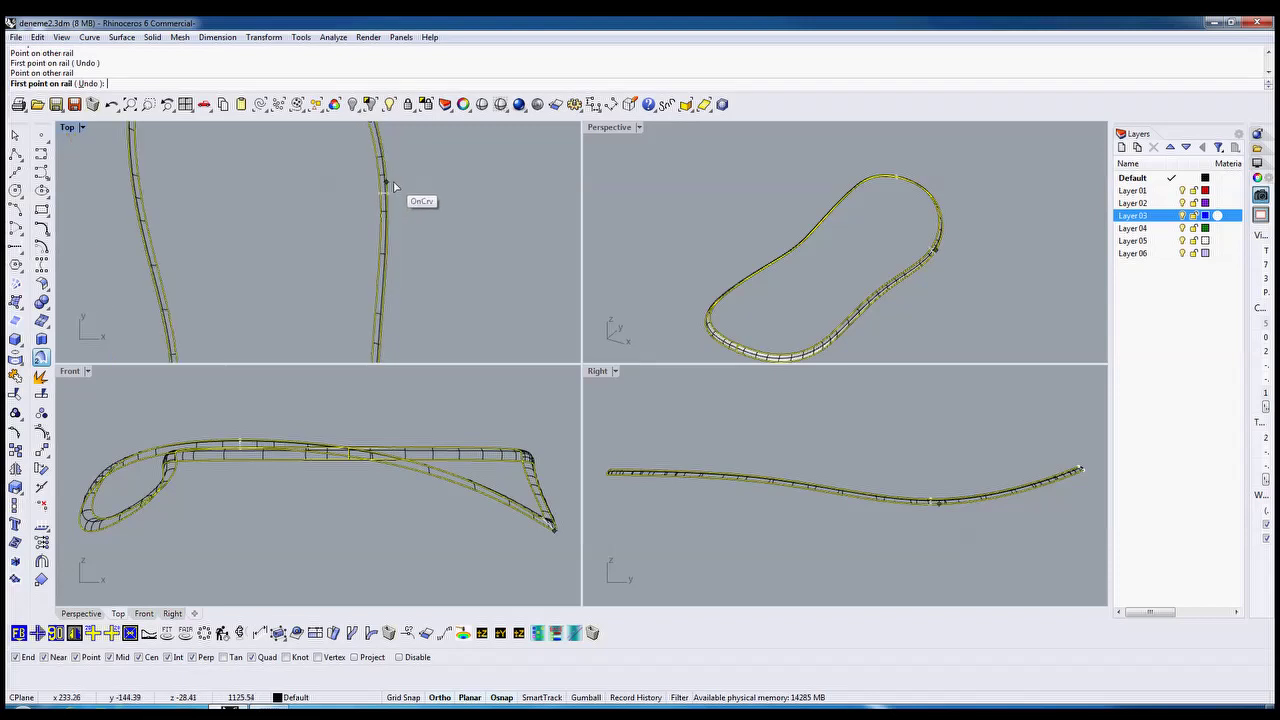
{"action": "scroll", "coordinate": [393, 200], "scroll_direction": "up", "scroll_amount": 8}
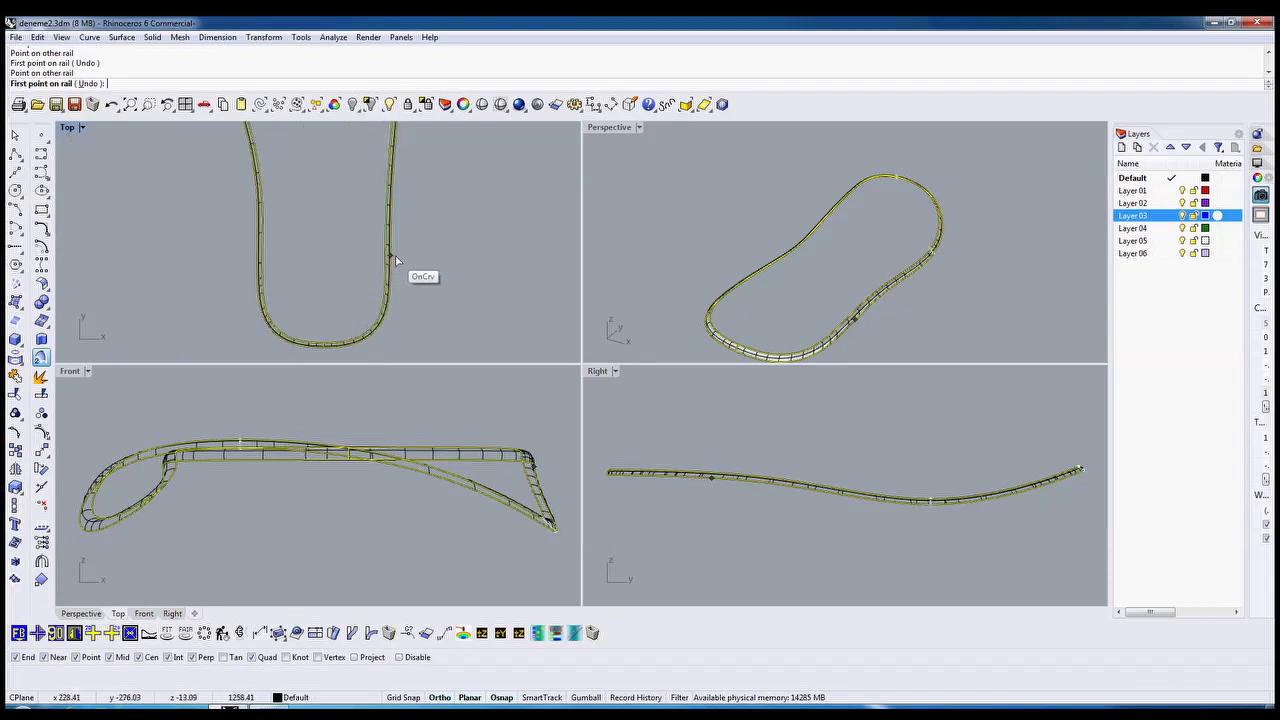
{"action": "scroll", "coordinate": [360, 200], "scroll_direction": "up", "scroll_amount": 5}
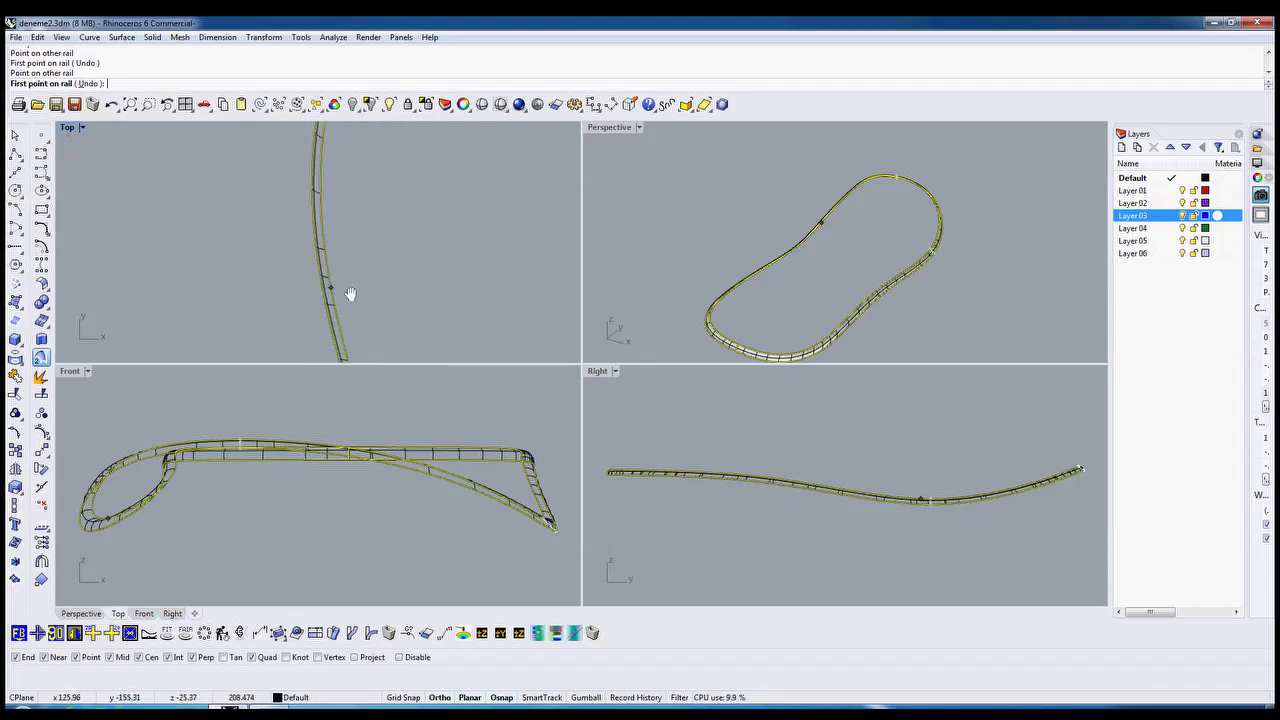
{"action": "scroll", "coordinate": [323, 205], "scroll_direction": "up", "scroll_amount": 2}
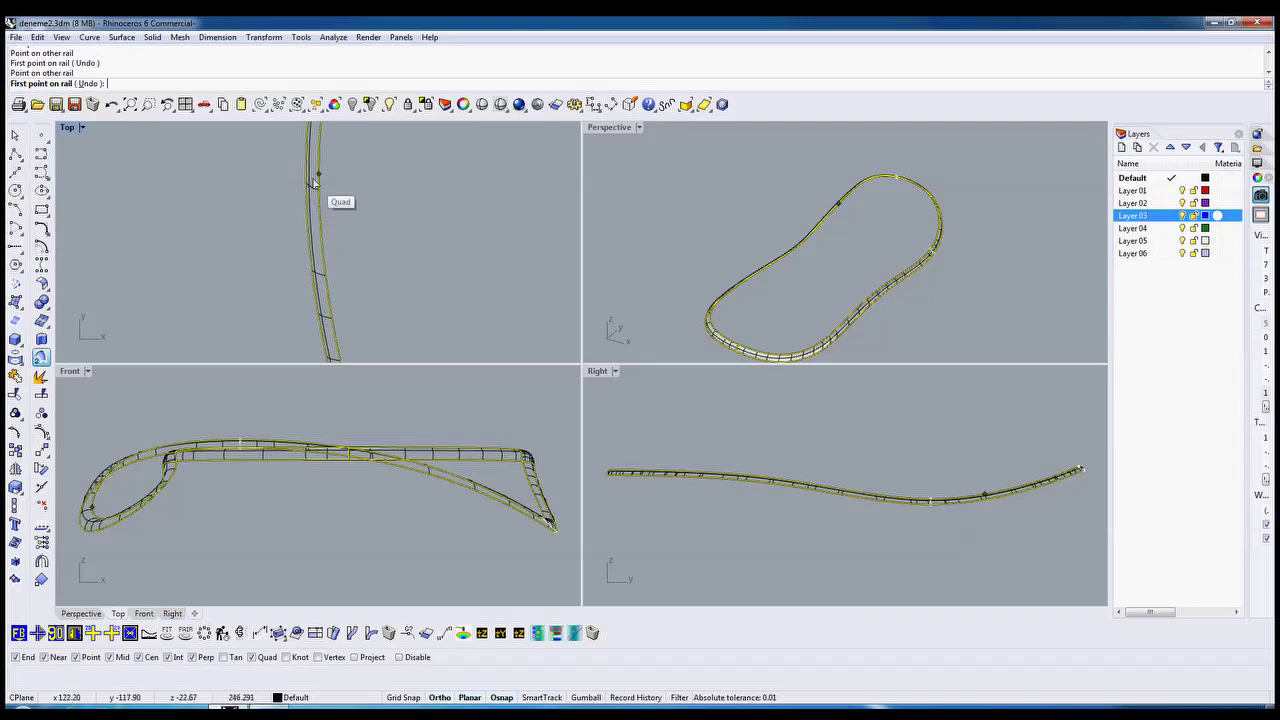
{"action": "left_click", "coordinate": [307, 175]}
{"action": "left_click", "coordinate": [319, 176]}
{"action": "scroll", "coordinate": [321, 185], "scroll_direction": "down", "scroll_amount": 5}
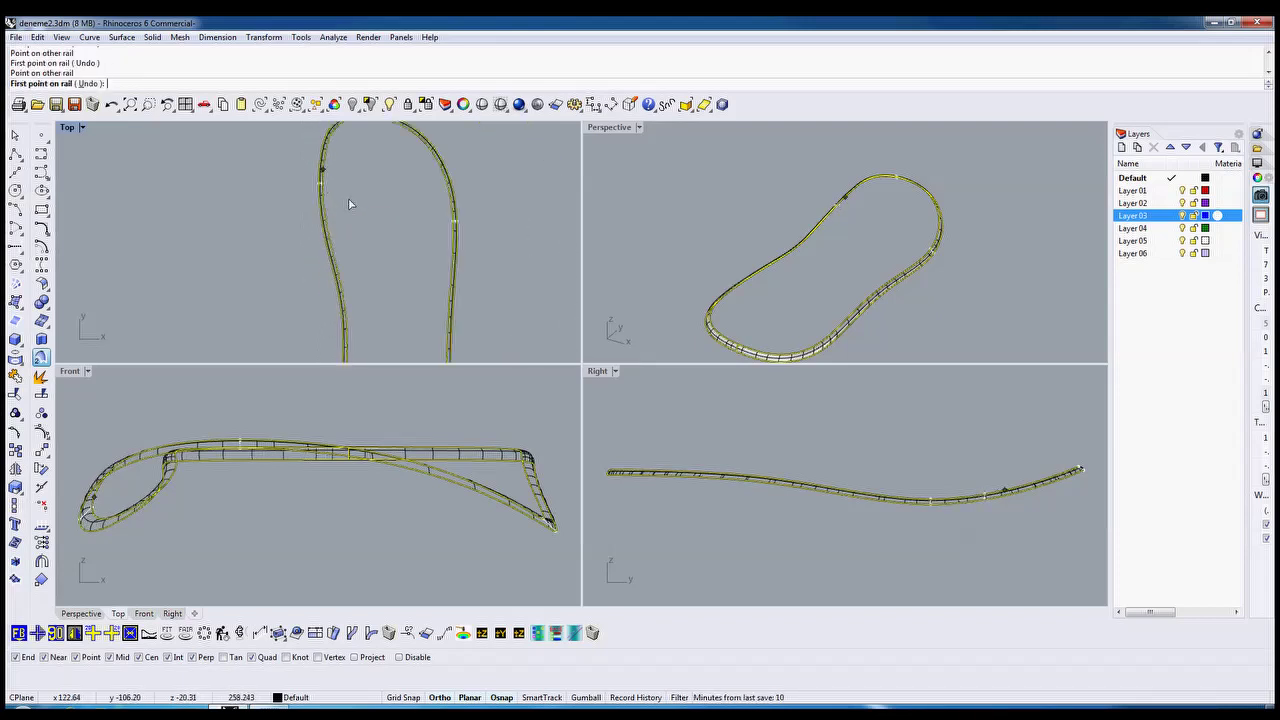
Finish the two-rail sweep with unchanged cross sections and delete its input curves.
{"action": "right_click", "coordinate": [361, 210]}
{"action": "left_click", "coordinate": [746, 460]}
{"action": "key", "text": "Delete"}
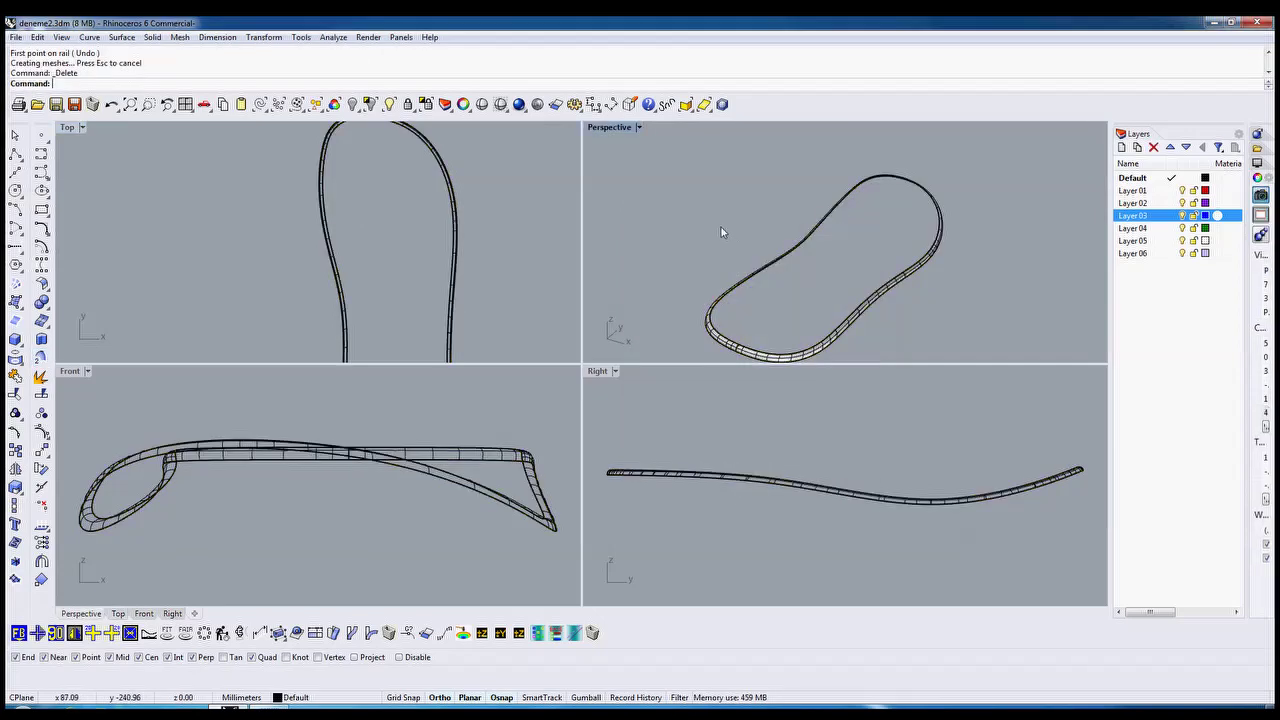
Show all hidden objects and isolate the upper and lower sole surfaces that will bound the side wall.
{"action": "left_click", "coordinate": [352, 104]}
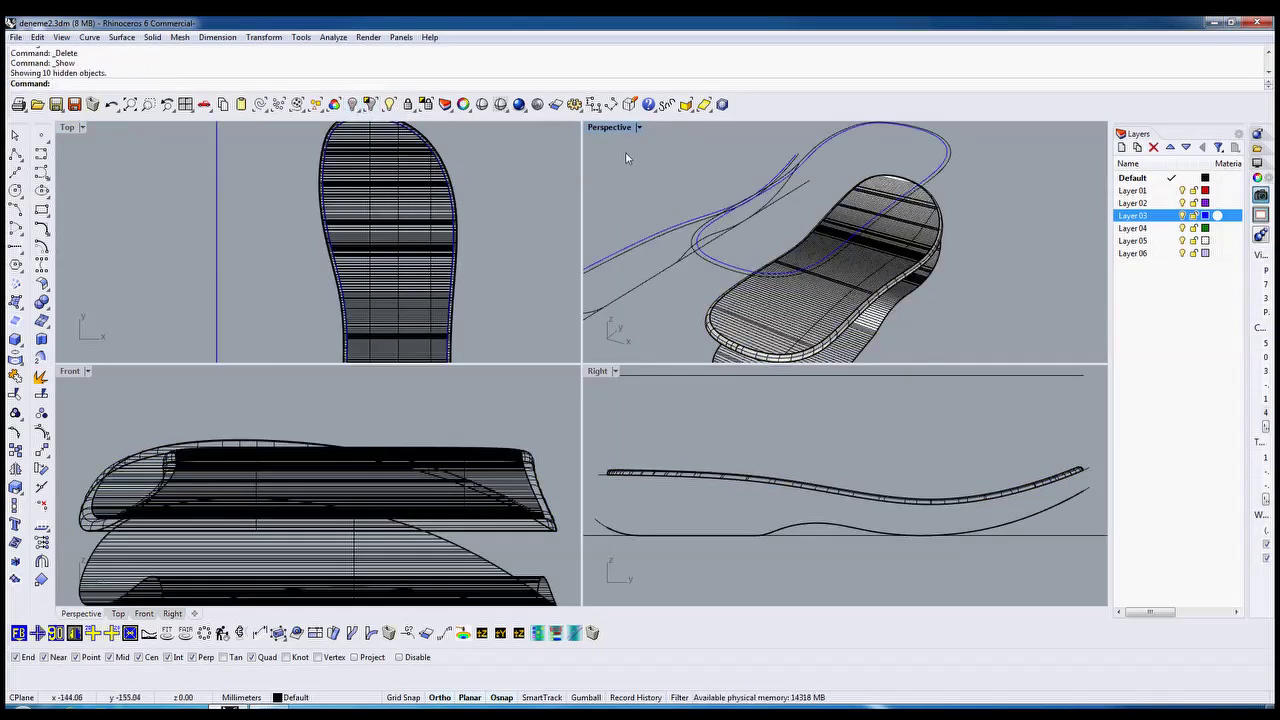
{"action": "double_click", "coordinate": [598, 127]}
{"action": "scroll", "coordinate": [587, 240], "scroll_direction": "down", "scroll_amount": 3}
{"action": "scroll", "coordinate": [587, 240], "scroll_direction": "up", "scroll_amount": 8}
{"action": "left_click", "coordinate": [477, 438]}
{"action": "right_click_drag", "start_coordinate": [477, 438], "coordinate": [464, 288]}
{"action": "left_click", "coordinate": [458, 210], "text": "shift"}
{"action": "left_click", "coordinate": [371, 105]}
{"action": "scroll", "coordinate": [424, 216], "scroll_direction": "down", "scroll_amount": 5}
{"action": "right_click_drag", "start_coordinate": [424, 216], "coordinate": [434, 246]}
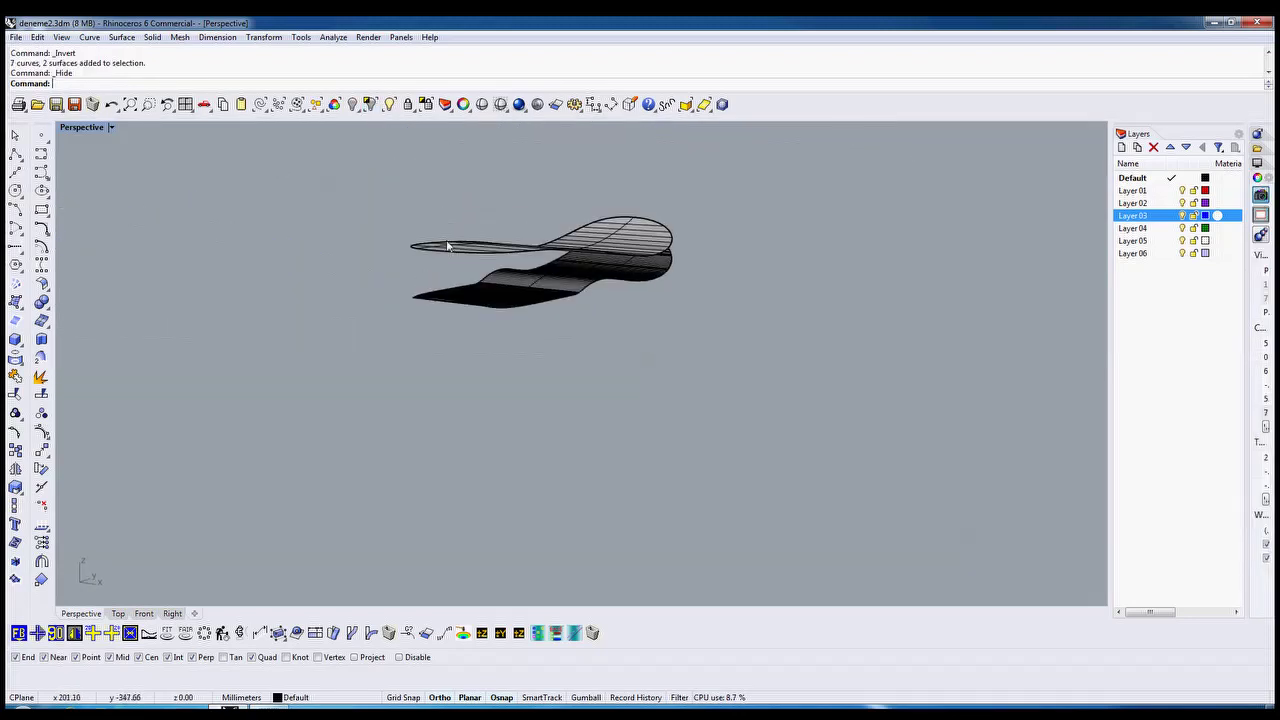
Extract the border curves of the two isolated surfaces and delete the surfaces.
{"action": "key", "text": "ctrl+a"}
{"action": "left_click", "coordinate": [20, 319]}
{"action": "left_click", "coordinate": [371, 105]}
{"action": "key", "text": "ctrl+a"}
{"action": "left_click", "coordinate": [15, 302]}
{"action": "left_click", "coordinate": [32, 321]}
{"action": "key", "text": "Return"}
{"action": "key", "text": "Delete"}
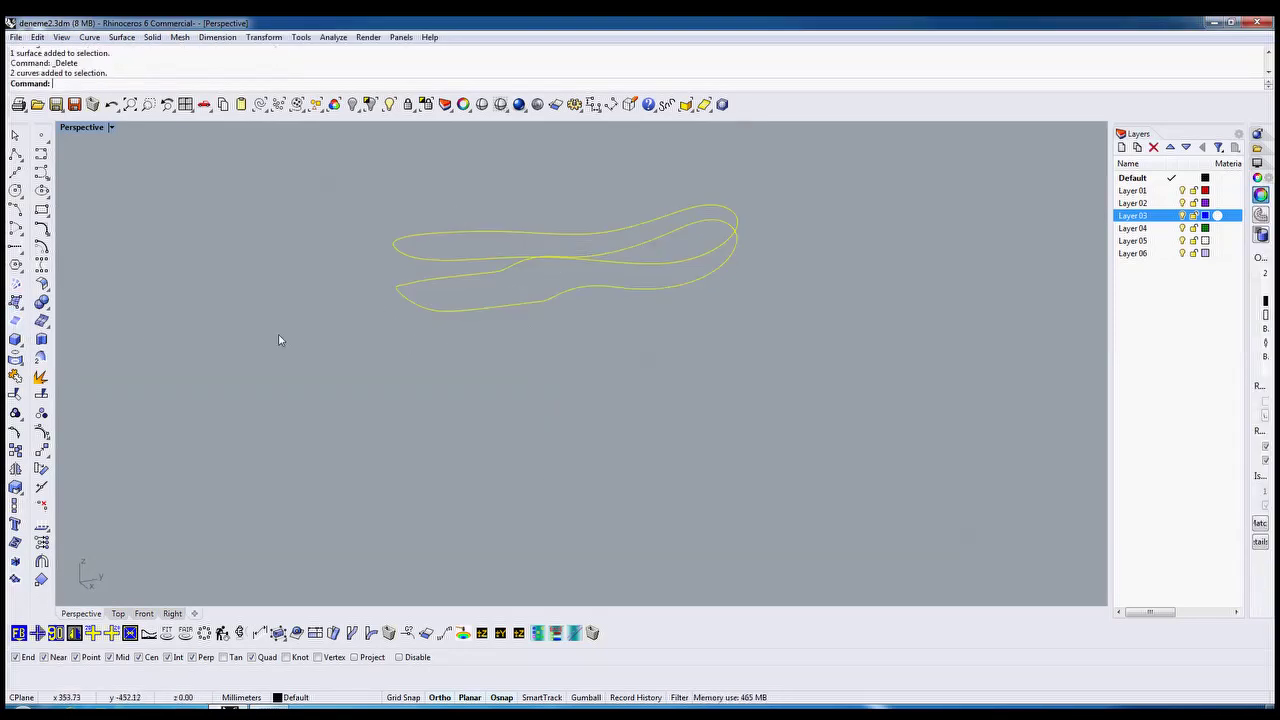
Draw a straight line joining the upper and lower border curves at the heel.
{"action": "left_click", "coordinate": [12, 160]}
{"action": "right_click_drag", "start_coordinate": [388, 324], "coordinate": [556, 328]}
{"action": "left_click", "coordinate": [567, 311]}
{"action": "left_click", "coordinate": [567, 357]}
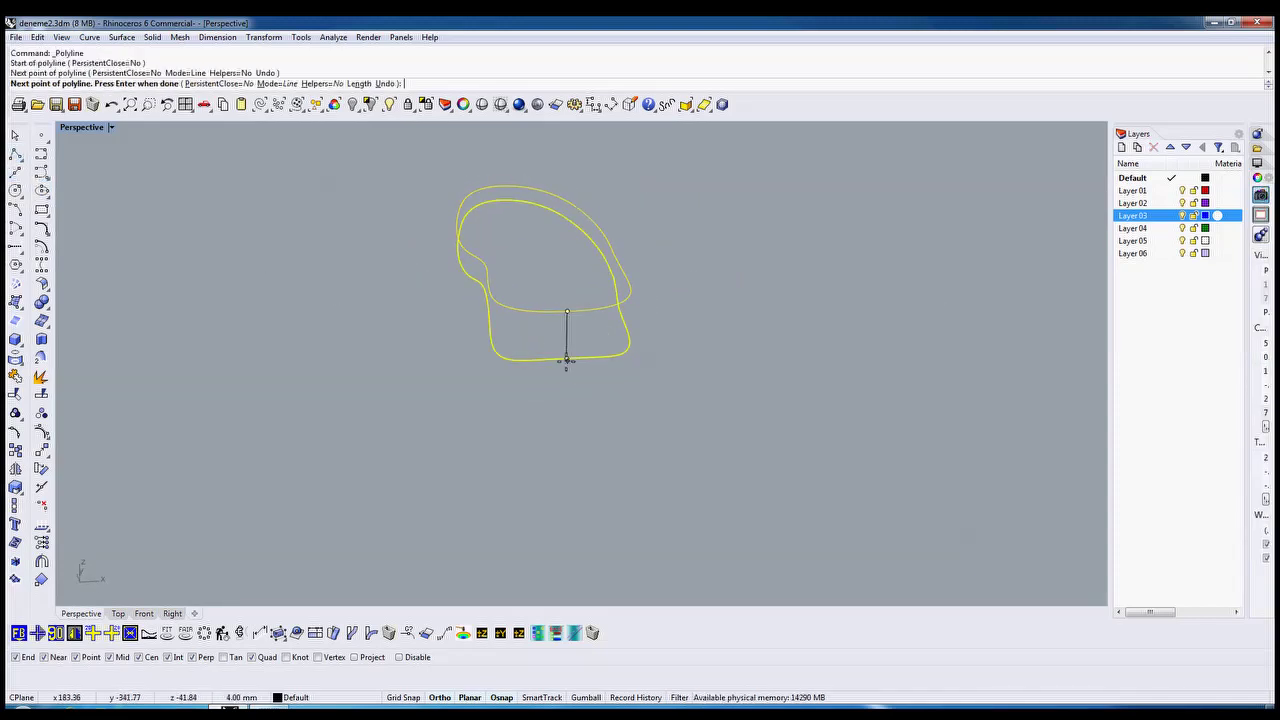
{"action": "left_click", "coordinate": [385, 83]}
{"action": "scroll", "coordinate": [567, 360], "scroll_direction": "up", "scroll_amount": 5}
{"action": "left_click", "coordinate": [565, 349]}
{"action": "right_click", "coordinate": [565, 349]}
Create a closed two-rail sweep of the heel line along the upper and lower border curves.
{"action": "scroll", "coordinate": [567, 349], "scroll_direction": "down", "scroll_amount": 8}
{"action": "left_click_drag", "start_coordinate": [660, 247], "coordinate": [327, 421]}
{"action": "left_click", "coordinate": [40, 355]}
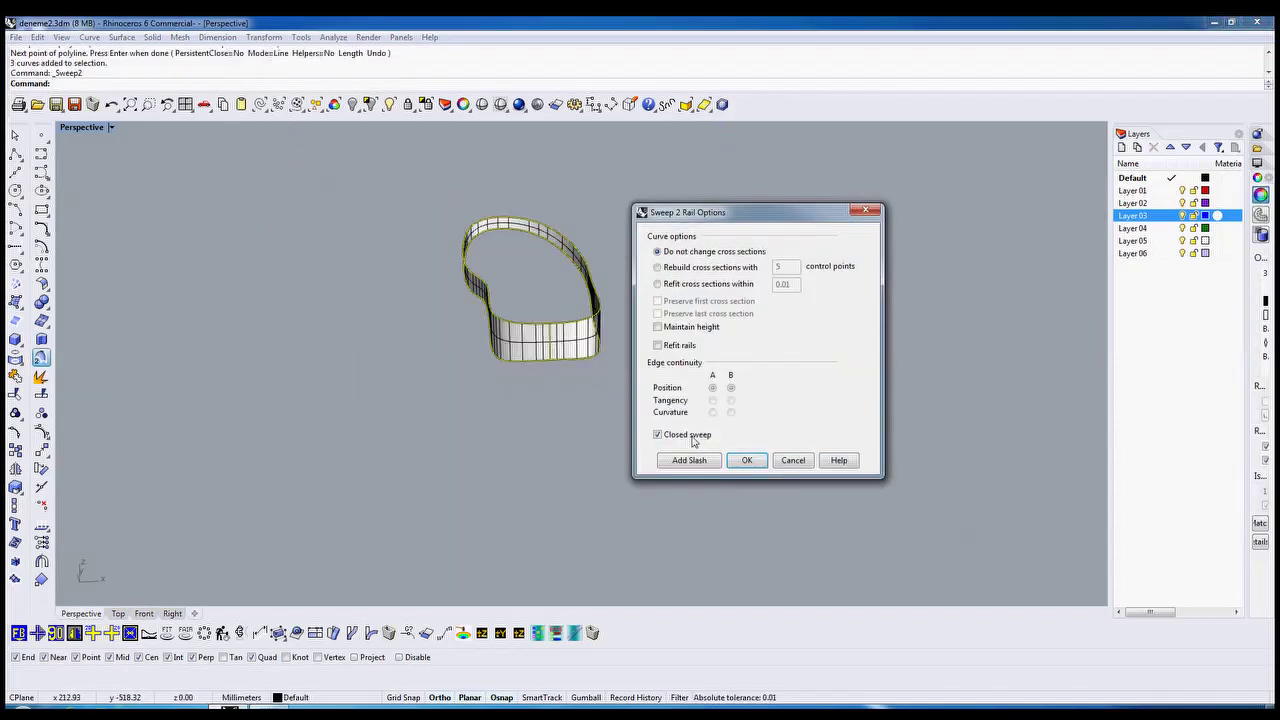
{"action": "left_click", "coordinate": [745, 460]}
Delete the swept side wall and the heel line between the borders.
{"action": "left_click", "coordinate": [574, 337]}
{"action": "key", "text": "Delete"}
{"action": "right_click_drag", "start_coordinate": [574, 337], "coordinate": [486, 314]}
{"action": "scroll", "coordinate": [486, 314], "scroll_direction": "up", "scroll_amount": 4}
{"action": "left_click", "coordinate": [438, 305]}
{"action": "key", "text": "Delete"}
Rebuild the upper and lower border curves with 200 points, deleting the input curves.
{"action": "left_click_drag", "start_coordinate": [450, 227], "coordinate": [311, 399]}
{"action": "left_click", "coordinate": [223, 633]}
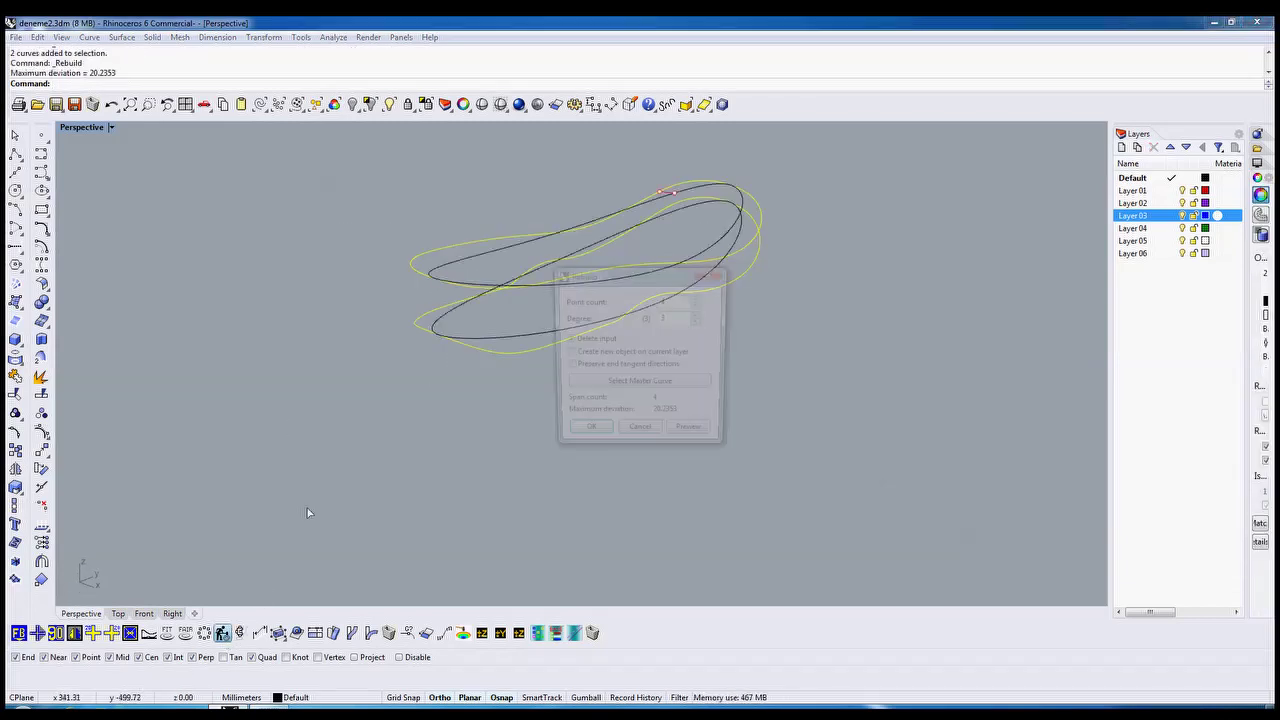
{"action": "left_click", "coordinate": [670, 318]}
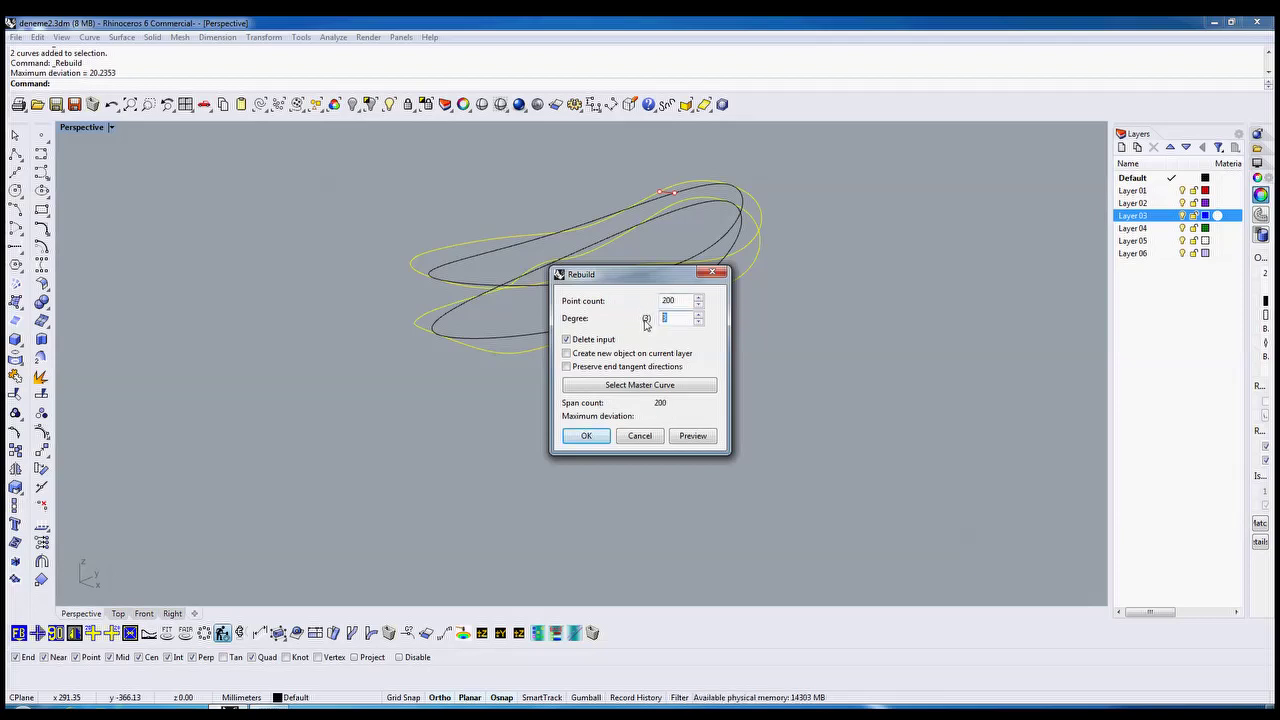
{"action": "left_click", "coordinate": [586, 435]}
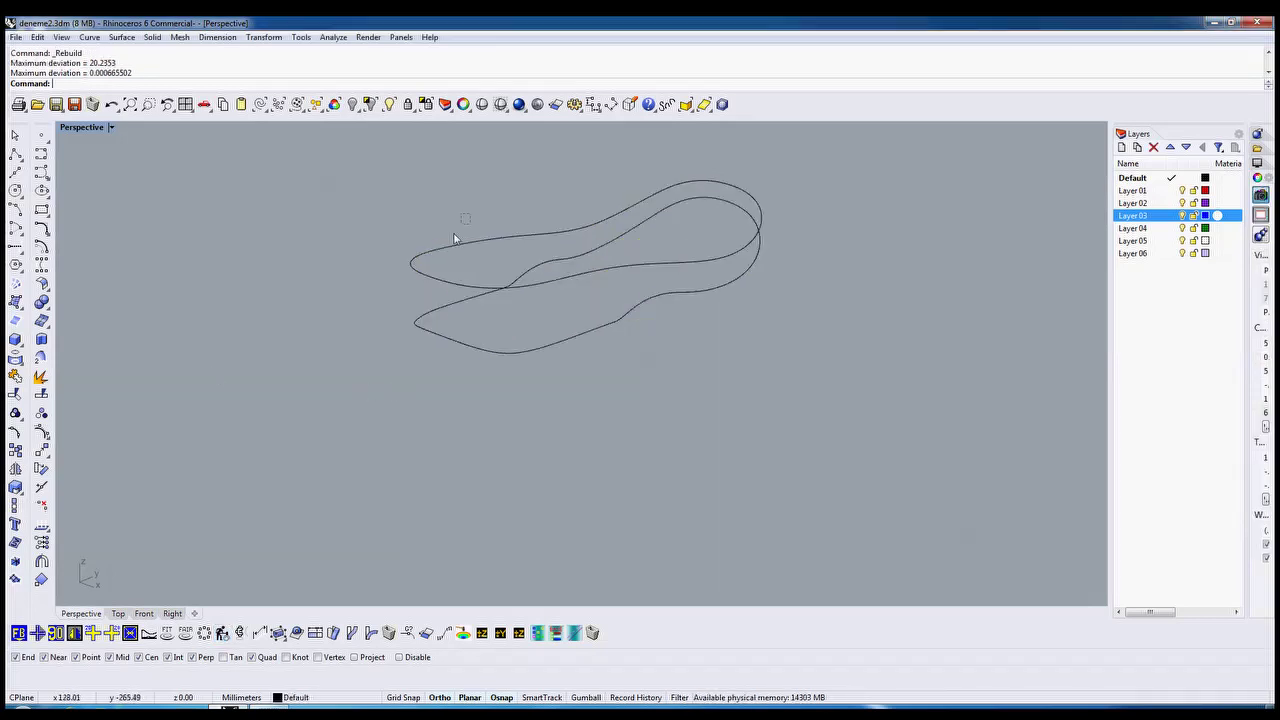
Loft the two rebuilt border curves into the sole's side wall with Normal style and no simplification.
{"action": "left_click_drag", "start_coordinate": [455, 238], "coordinate": [382, 345]}
{"action": "left_click", "coordinate": [16, 303]}
{"action": "left_click", "coordinate": [36, 327]}
{"action": "right_click", "coordinate": [368, 407]}
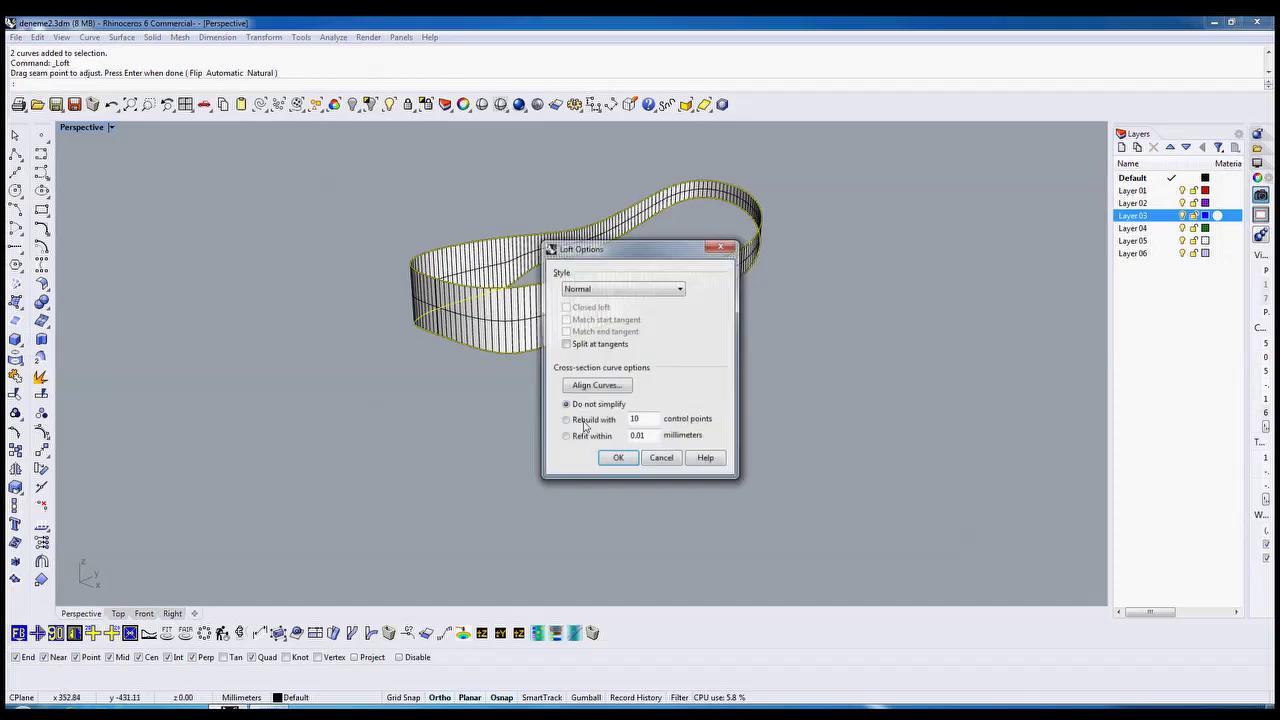
{"action": "left_click", "coordinate": [618, 457]}
Show all hidden objects, isolate the sole's bottom surface by hiding everything else, and display it in the maximized Top view.
{"action": "right_click", "coordinate": [354, 105]}
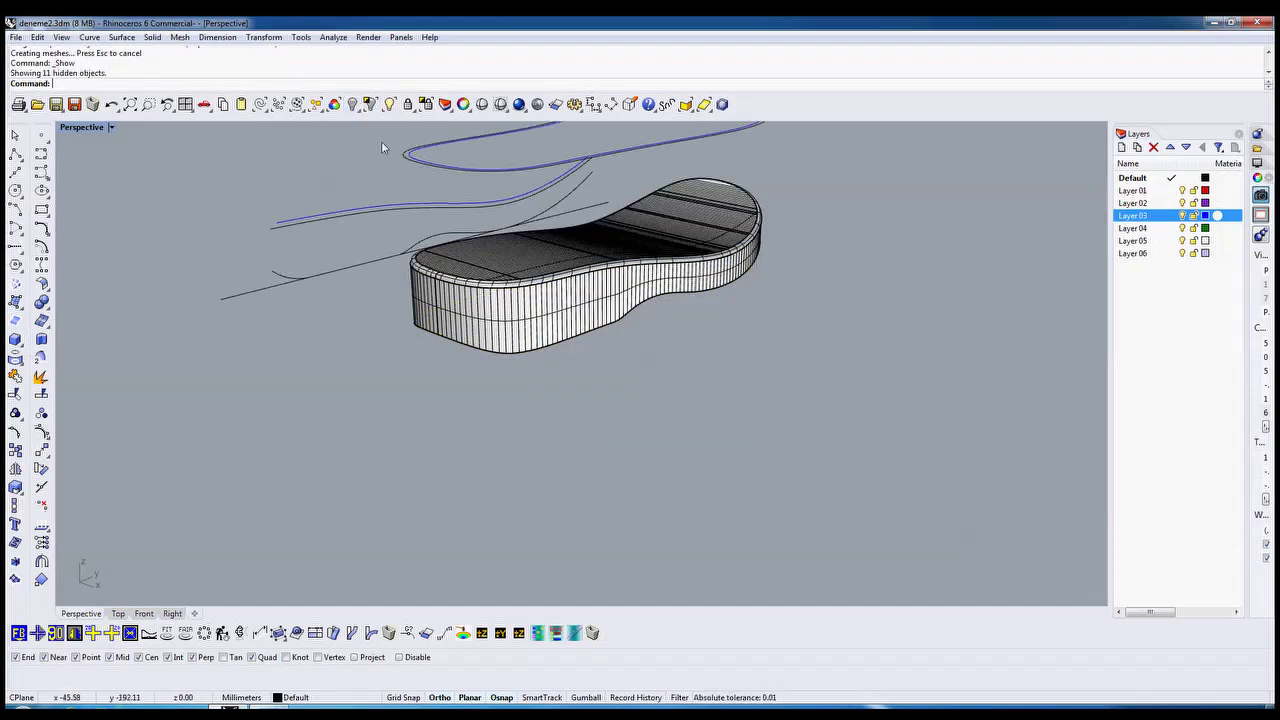
{"action": "right_click_drag", "start_coordinate": [634, 381], "coordinate": [561, 250]}
{"action": "left_click", "coordinate": [534, 295]}
{"action": "left_click", "coordinate": [388, 104]}
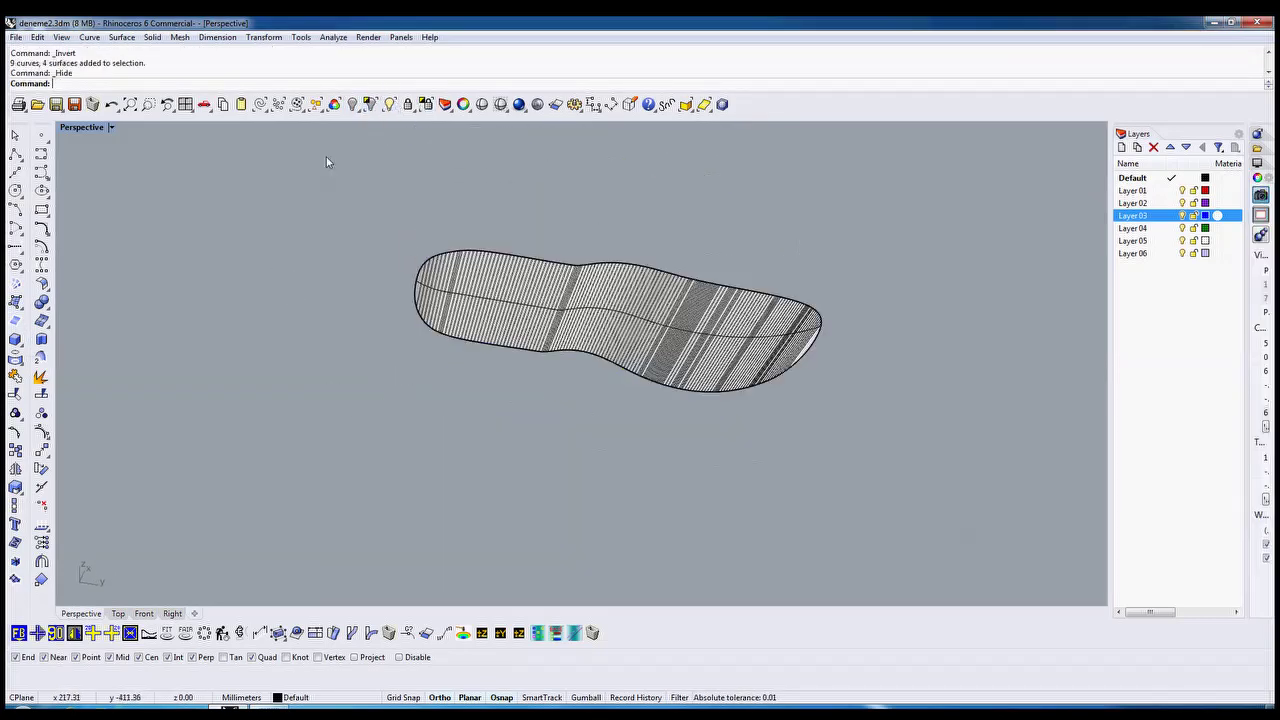
{"action": "left_click", "coordinate": [424, 288]}
{"action": "left_click", "coordinate": [19, 633]}
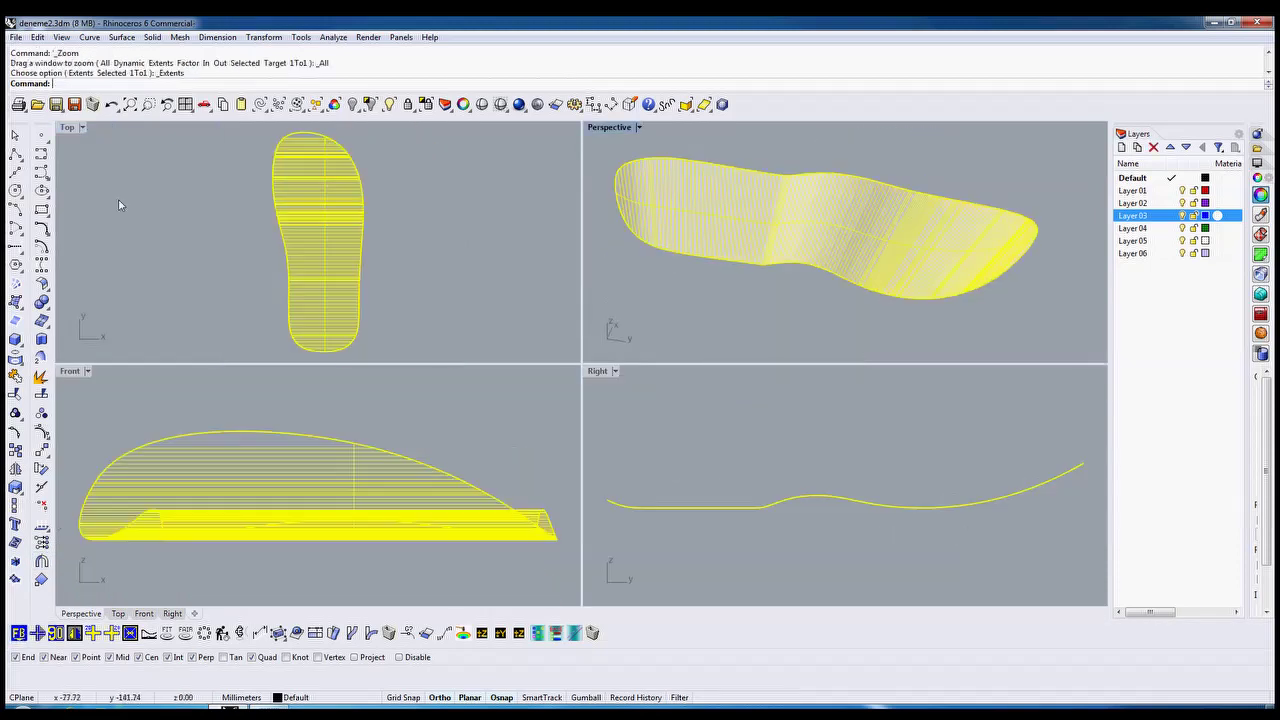
{"action": "double_click", "coordinate": [68, 127]}
{"action": "left_click", "coordinate": [130, 240]}
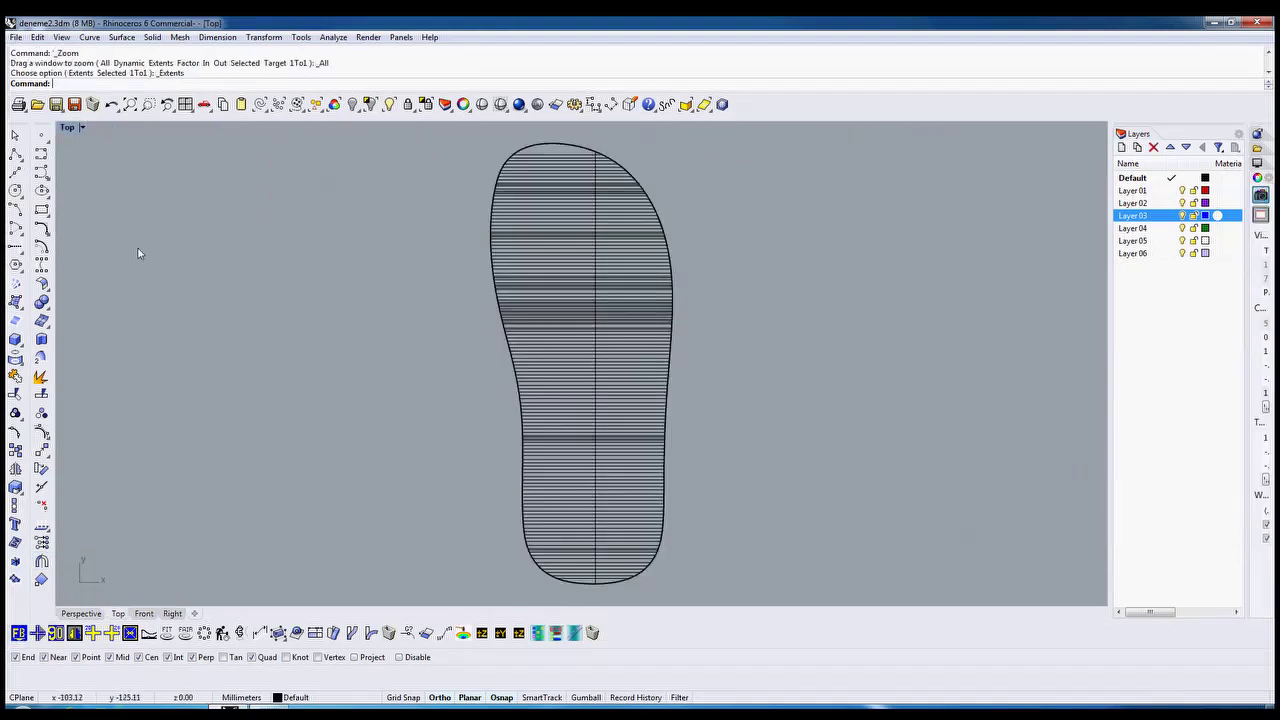
With Ortho off, draw an interpolated curve sweeping from beyond the sole's outer edge at midfoot up past the toe.
{"action": "left_click", "coordinate": [41, 155]}
{"action": "left_click", "coordinate": [715, 365]}
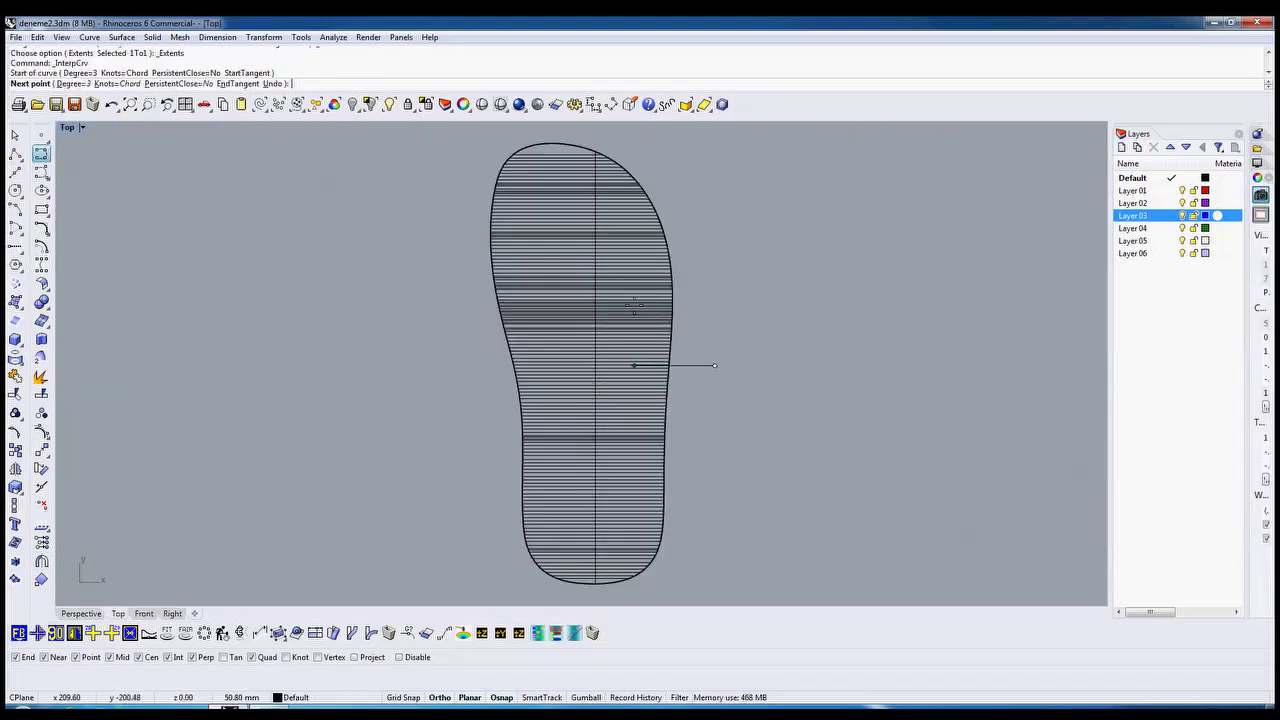
{"action": "key", "text": "F8"}
{"action": "left_click", "coordinate": [603, 307]}
{"action": "right_click_drag", "start_coordinate": [586, 250], "coordinate": [588, 364]}
{"action": "left_click", "coordinate": [604, 207]}
{"action": "key", "text": "Return"}
{"action": "scroll", "coordinate": [636, 255], "scroll_direction": "down", "scroll_amount": 3}
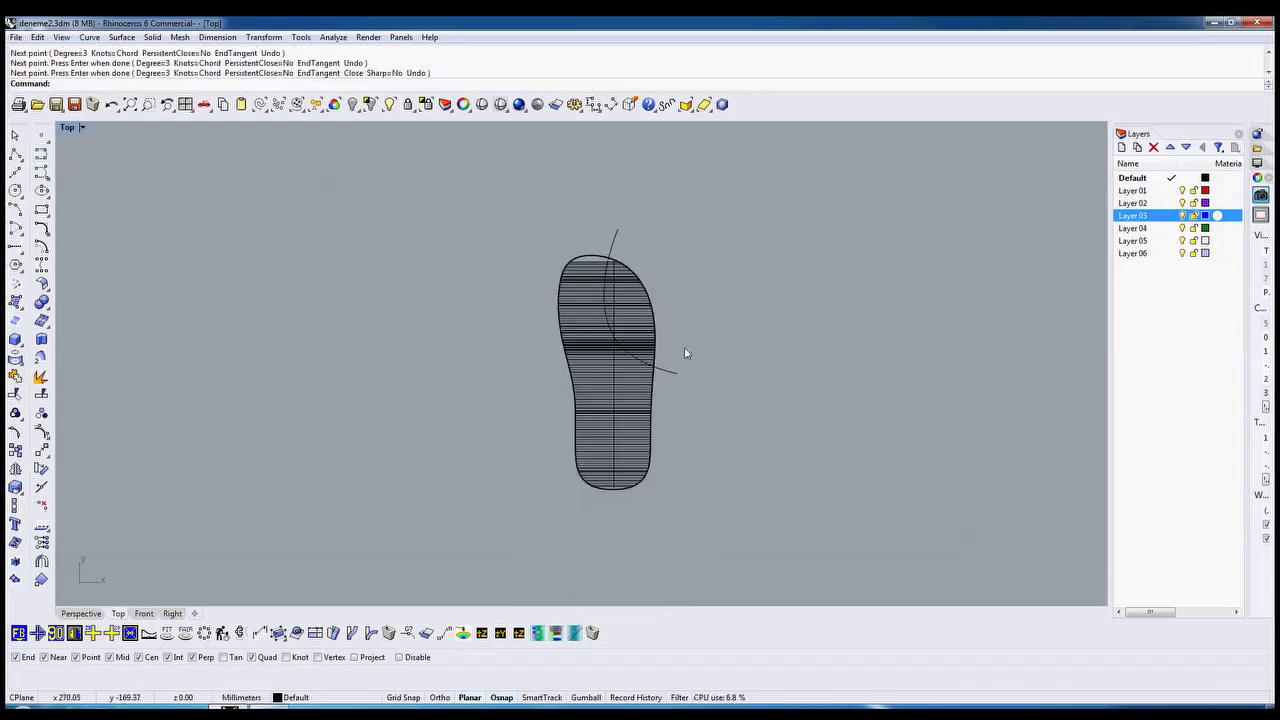
Mirror a copy of the curve across a slanted axis through the forefoot so it crosses the sole's inner edge.
{"action": "left_click_drag", "start_coordinate": [672, 392], "coordinate": [671, 393]}
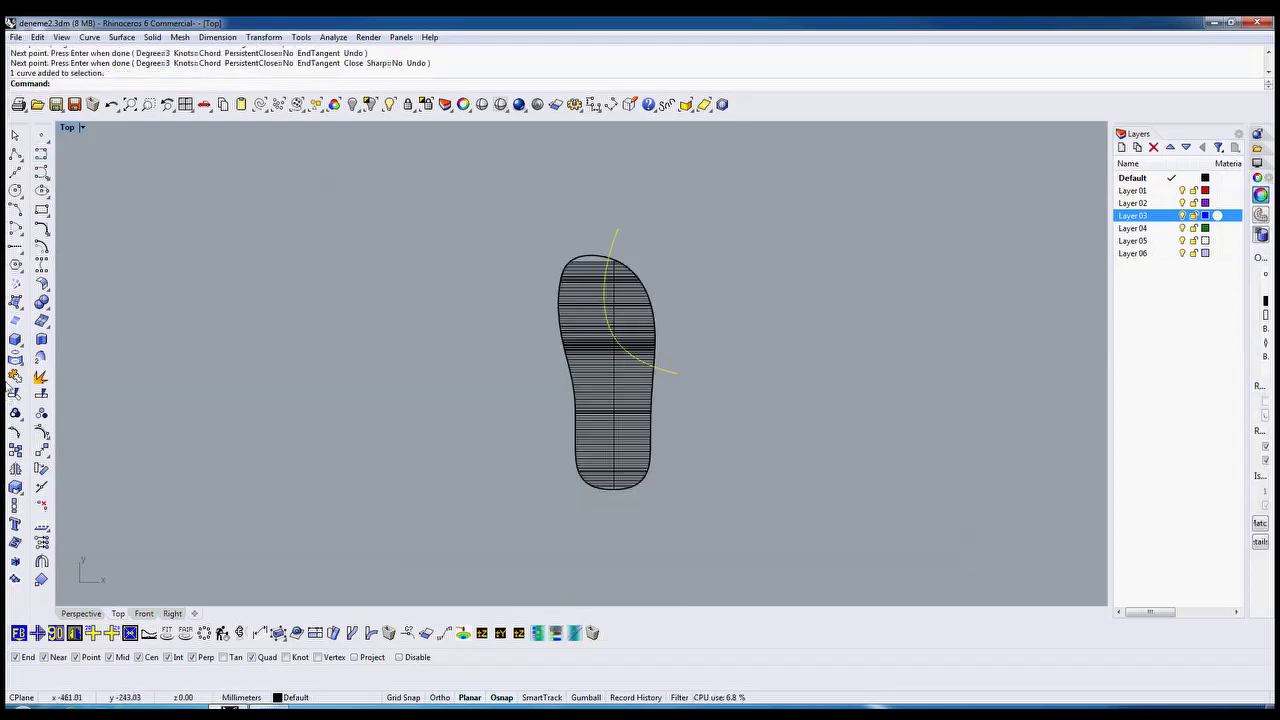
{"action": "left_click", "coordinate": [16, 470]}
{"action": "scroll", "coordinate": [627, 372], "scroll_direction": "up", "scroll_amount": 3}
{"action": "left_click", "coordinate": [570, 313]}
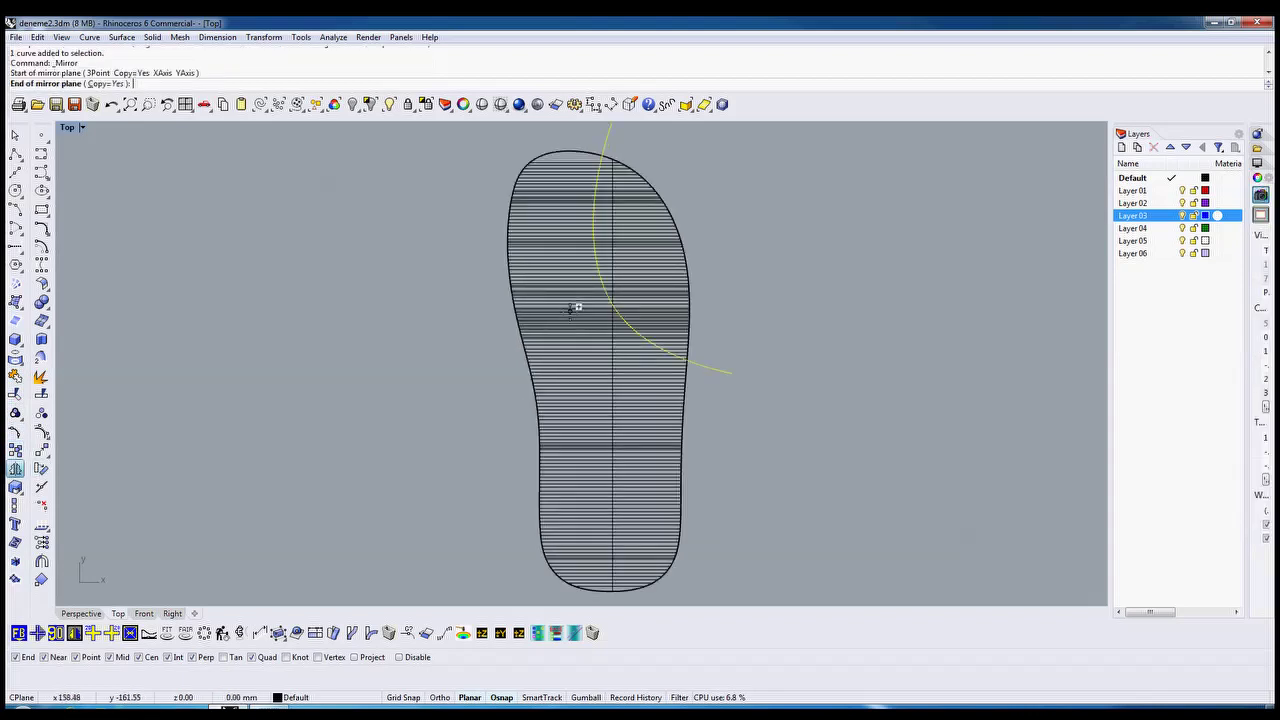
{"action": "left_click", "coordinate": [622, 428]}
Move the mirrored curve about 25 mm toward the sole's outer side and about 31 mm toward the toe.
{"action": "left_click", "coordinate": [524, 309]}
{"action": "left_click", "coordinate": [42, 452]}
{"action": "left_click", "coordinate": [257, 434]}
{"action": "left_click", "coordinate": [295, 423]}
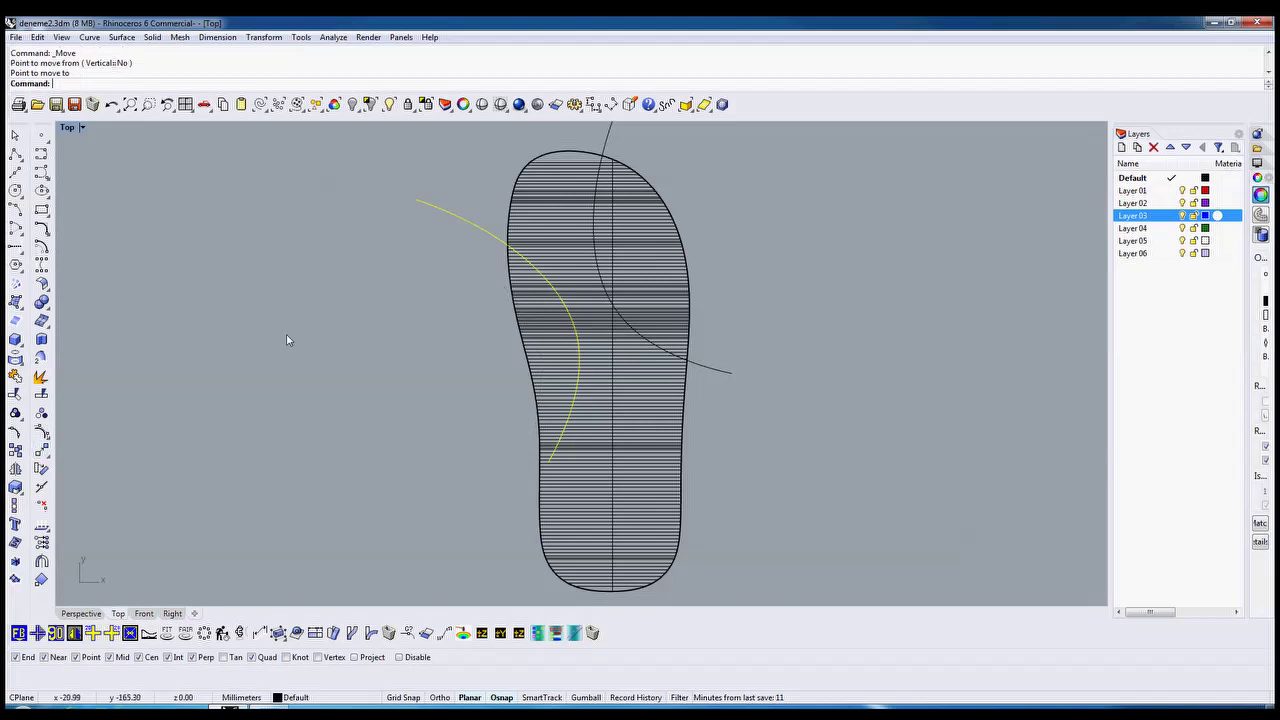
{"action": "left_click", "coordinate": [41, 453]}
{"action": "left_click", "coordinate": [293, 378]}
{"action": "left_click", "coordinate": [280, 330]}
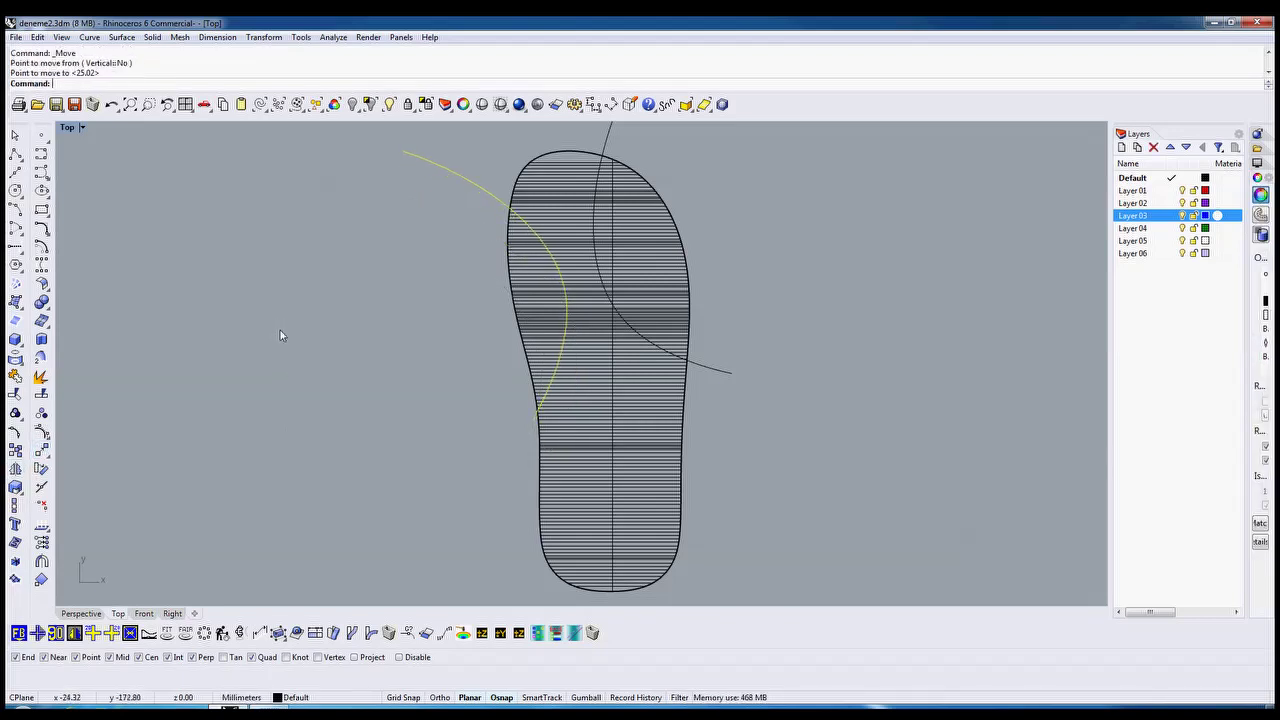
Rotate the mirrored curve about 2.6 degrees clockwise around a point near the inner forefoot edge.
{"action": "left_click", "coordinate": [42, 452]}
{"action": "left_click", "coordinate": [493, 195]}
{"action": "left_click", "coordinate": [848, 320]}
{"action": "left_click", "coordinate": [820, 333]}
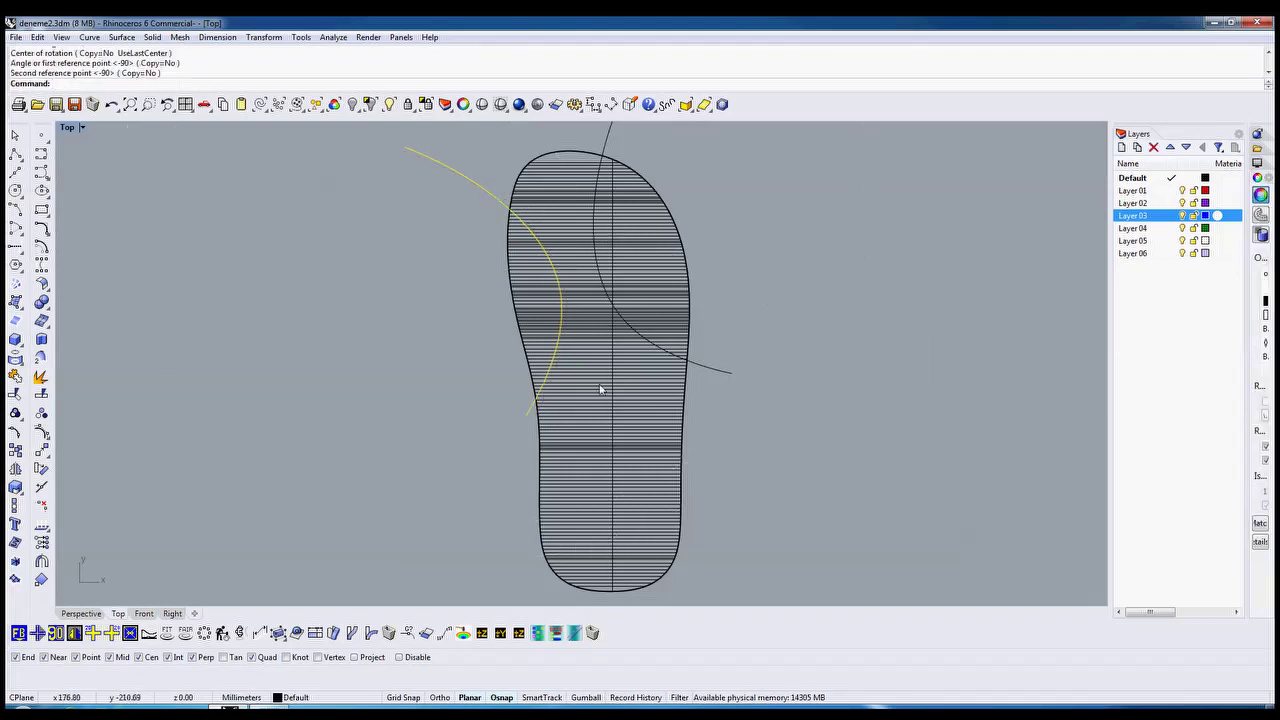
Select both forefoot curves, move them slightly toward the outer side, and rotate them slightly clockwise about a point between them.
{"action": "left_click_drag", "start_coordinate": [780, 345], "coordinate": [724, 419], "text": "shift"}
{"action": "left_click", "coordinate": [41, 452]}
{"action": "left_click", "coordinate": [846, 515]}
{"action": "left_click", "coordinate": [857, 517]}
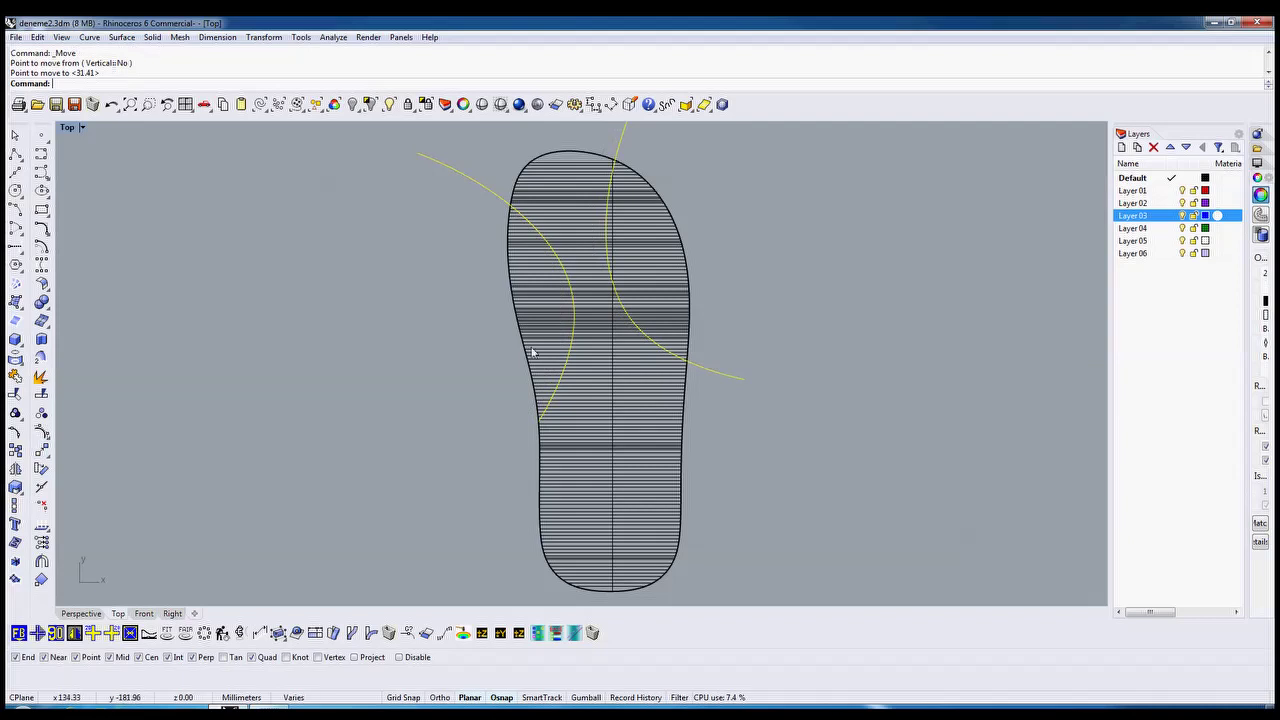
{"action": "left_click", "coordinate": [43, 451]}
{"action": "left_click", "coordinate": [591, 262]}
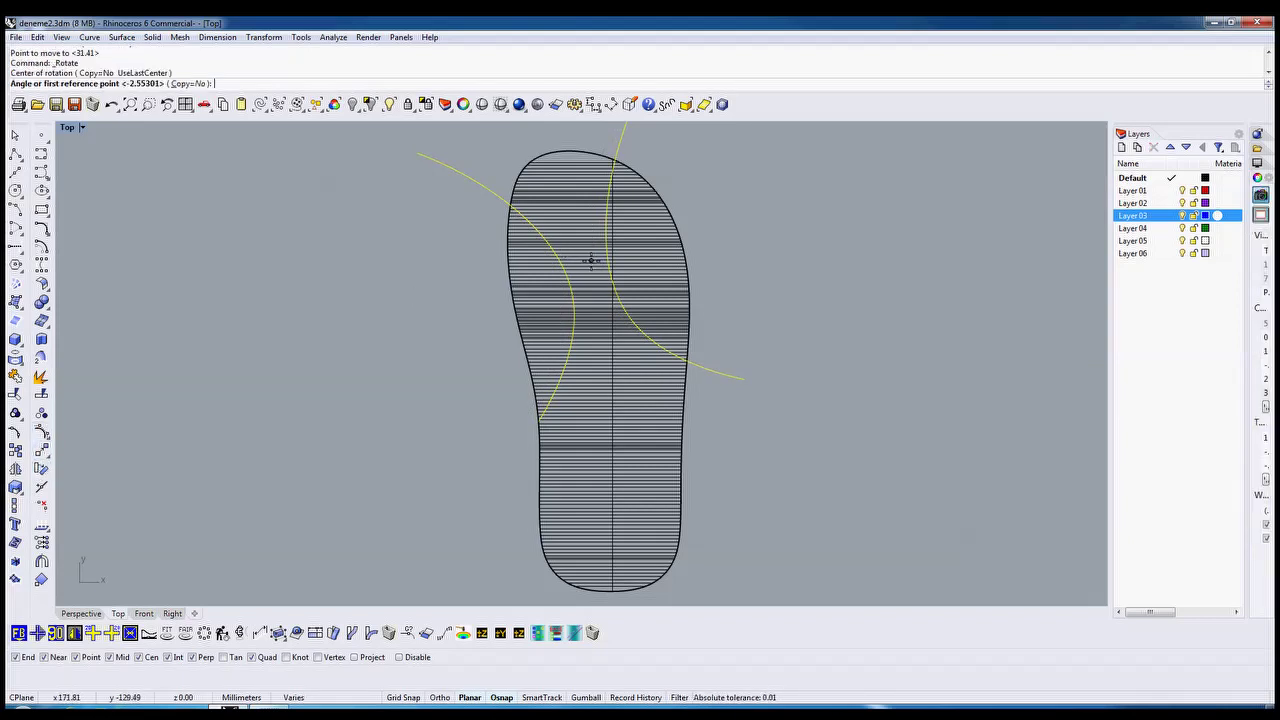
{"action": "left_click", "coordinate": [917, 359]}
{"action": "left_click", "coordinate": [917, 372]}
{"action": "key", "text": "Escape"}
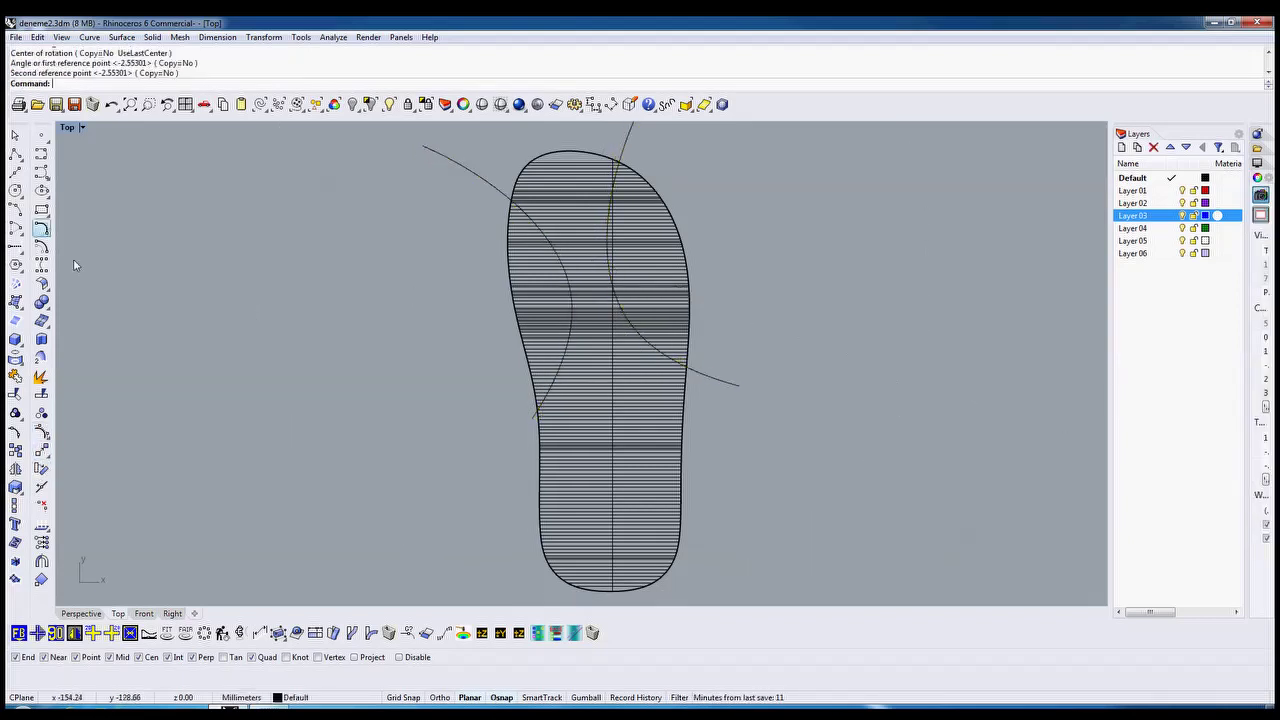
Draw an interpolated curve diagonally across the heel, from beyond the inner arch edge to beyond the outer heel edge.
{"action": "left_click", "coordinate": [41, 172]}
{"action": "right_click_drag", "start_coordinate": [556, 484], "coordinate": [543, 391]}
{"action": "left_click", "coordinate": [463, 349]}
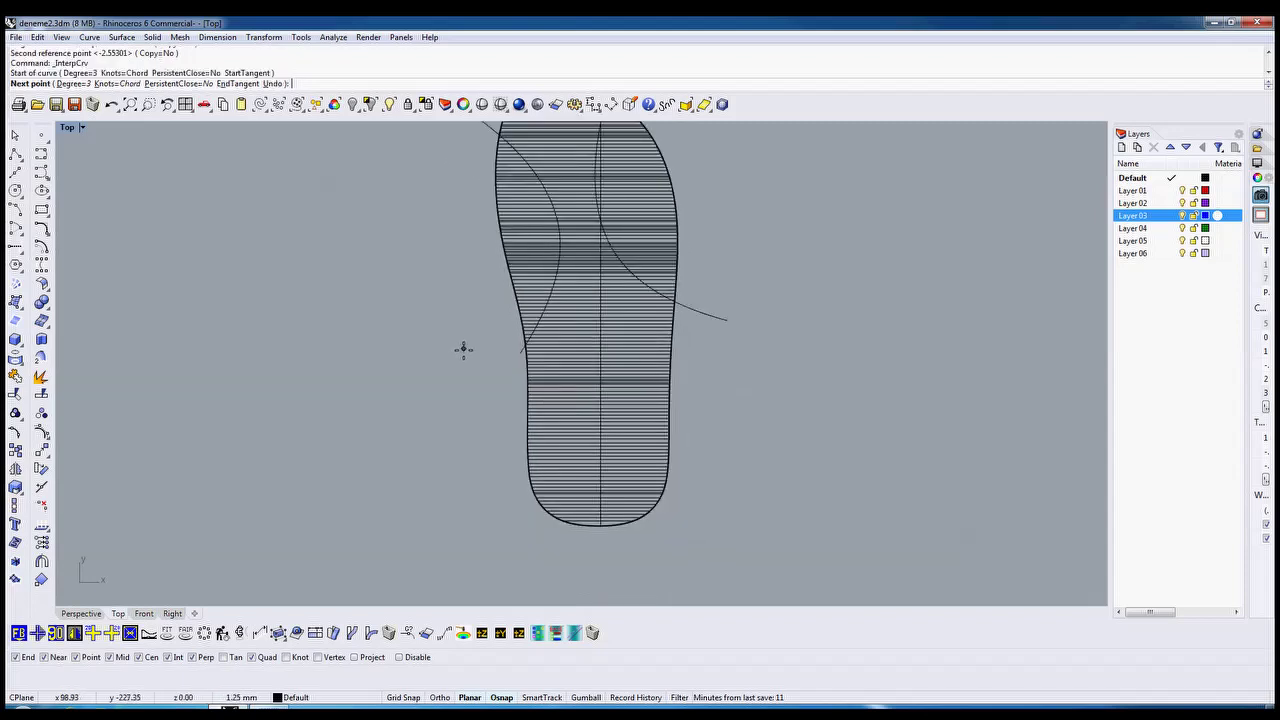
{"action": "left_click", "coordinate": [600, 400]}
{"action": "left_click", "coordinate": [714, 556]}
{"action": "key", "text": "Return"}
{"action": "scroll", "coordinate": [737, 443], "scroll_direction": "down", "scroll_amount": 3}
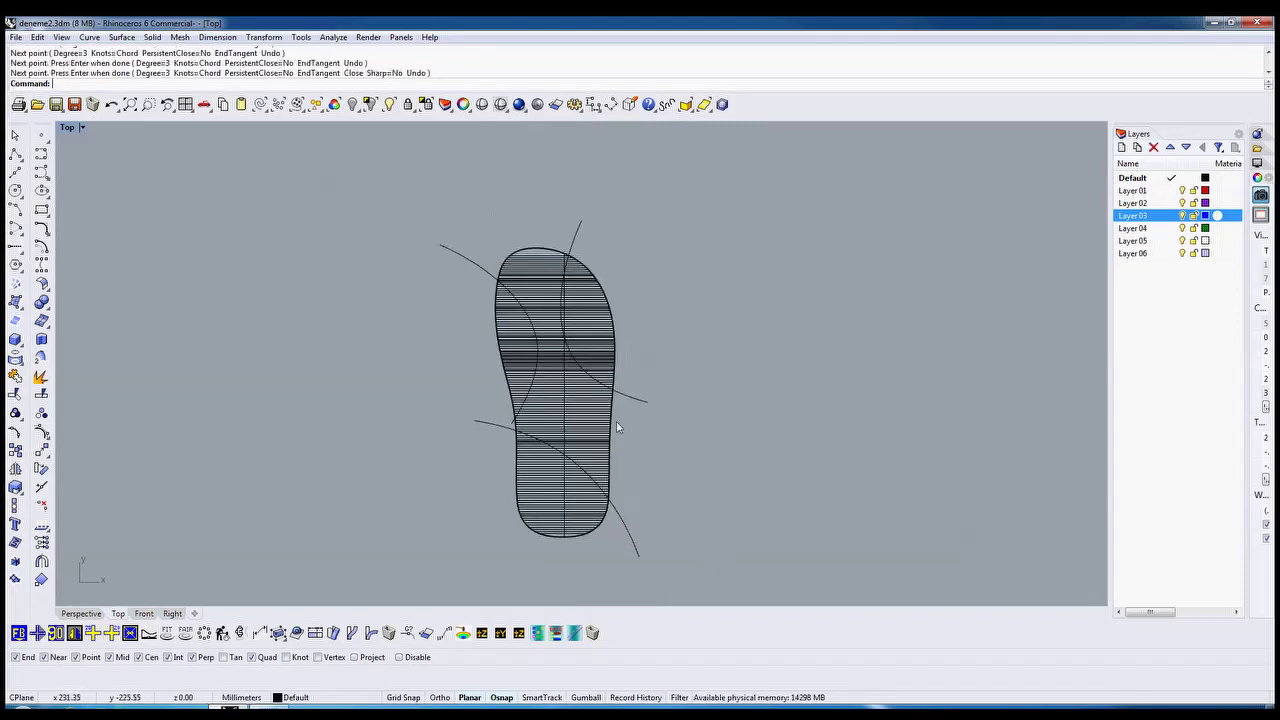
Try a circle of radius 7 mm near the inner arch edge and delete it.
{"action": "scroll", "coordinate": [540, 395], "scroll_direction": "up", "scroll_amount": 4}
{"action": "left_click", "coordinate": [15, 190]}
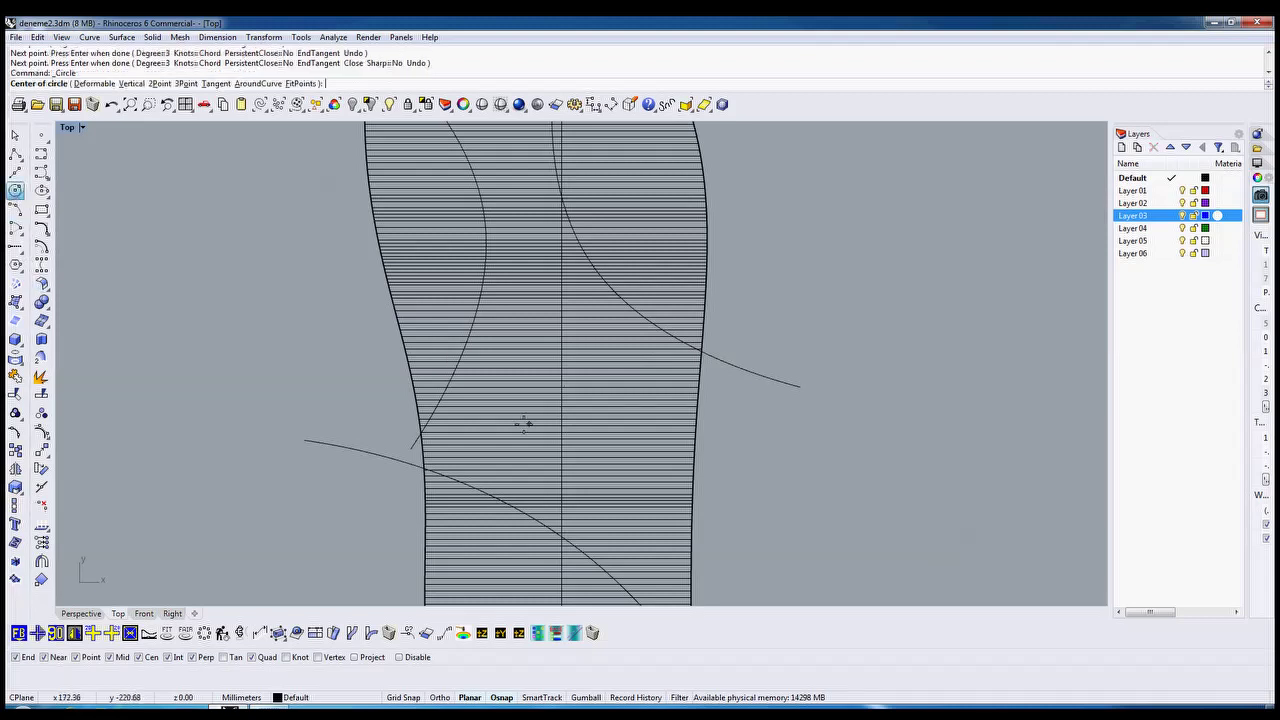
{"action": "left_click", "coordinate": [489, 429]}
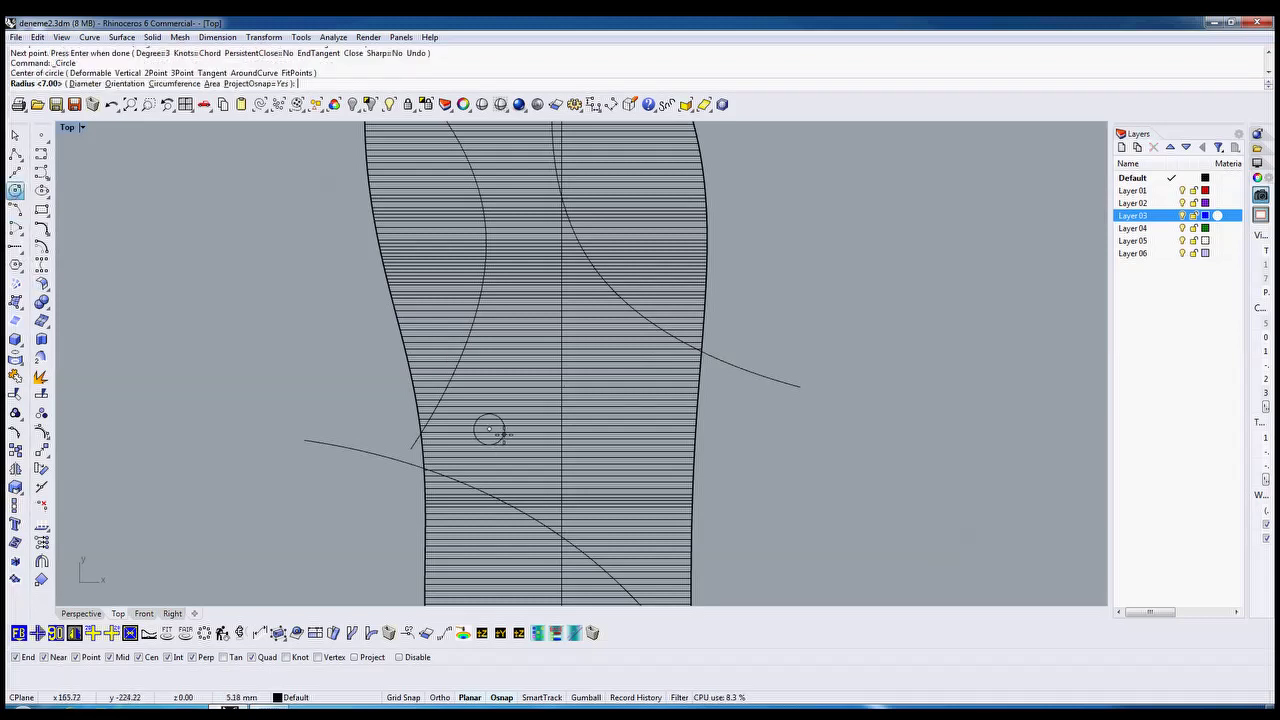
{"action": "type", "text": "7"}
{"action": "key", "text": "Return"}
{"action": "scroll", "coordinate": [481, 414], "scroll_direction": "up", "scroll_amount": 4}
{"action": "left_click", "coordinate": [478, 451]}
{"action": "key", "text": "Delete"}
Draw a circle of radius 8 mm near the inner arch edge, between the forefoot and heel curves.
{"action": "key", "text": "Return"}
{"action": "left_click", "coordinate": [504, 440]}
{"action": "type", "text": "8"}
{"action": "key", "text": "Return"}
{"action": "scroll", "coordinate": [490, 455], "scroll_direction": "down", "scroll_amount": 4}
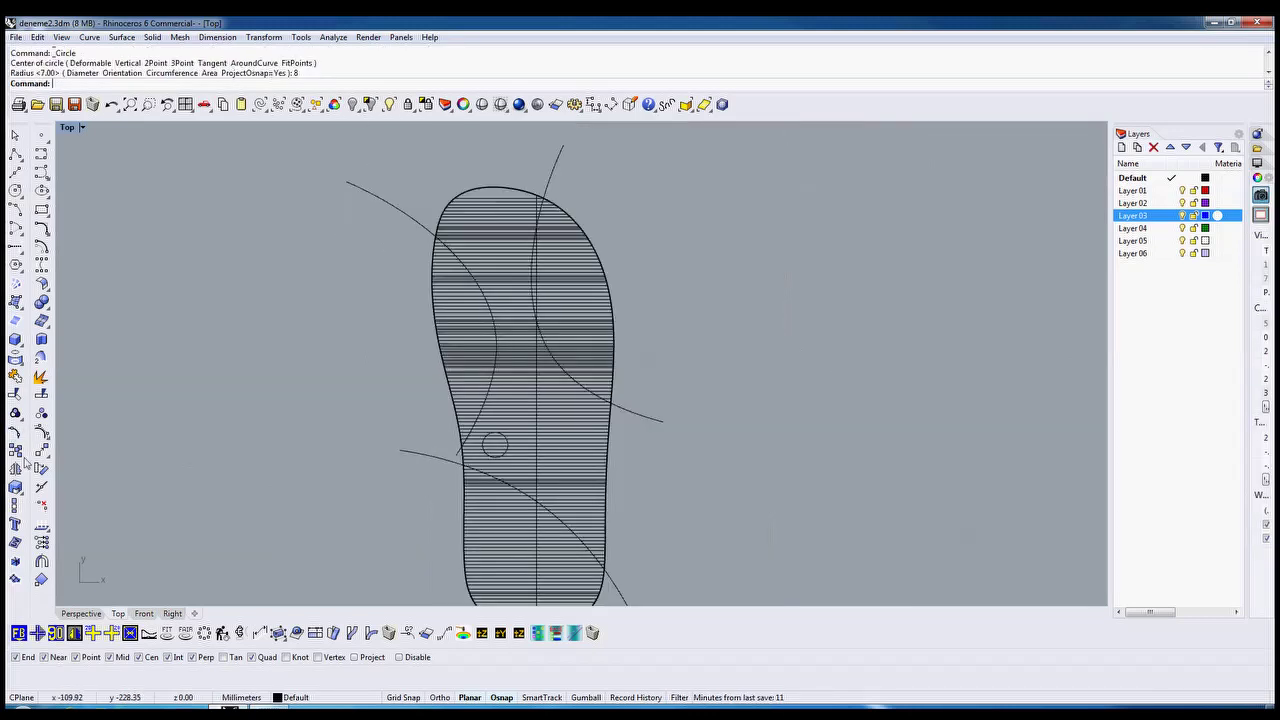
Place the text 42 as grouped curves 8 mm high beside the sole's outer edge and create its bounding box.
{"action": "left_click", "coordinate": [15, 524]}
{"action": "type", "text": "42"}
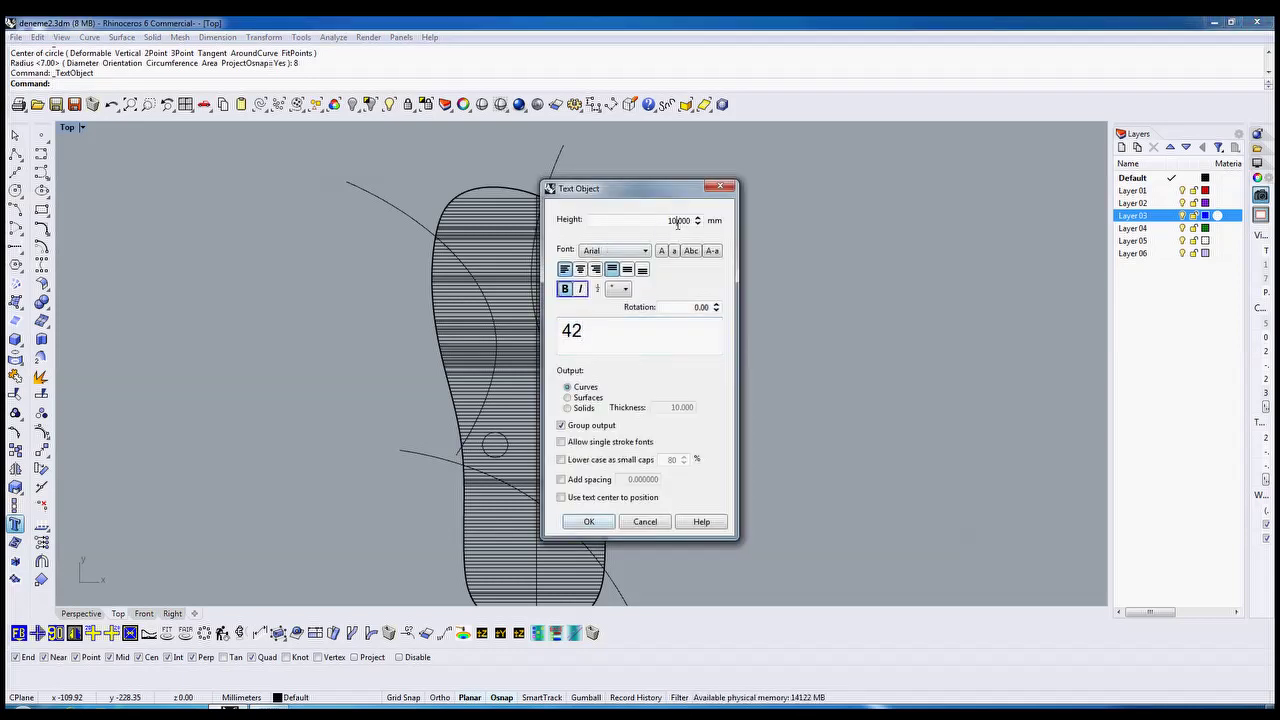
{"action": "type", "text": "8"}
{"action": "left_click", "coordinate": [595, 522]}
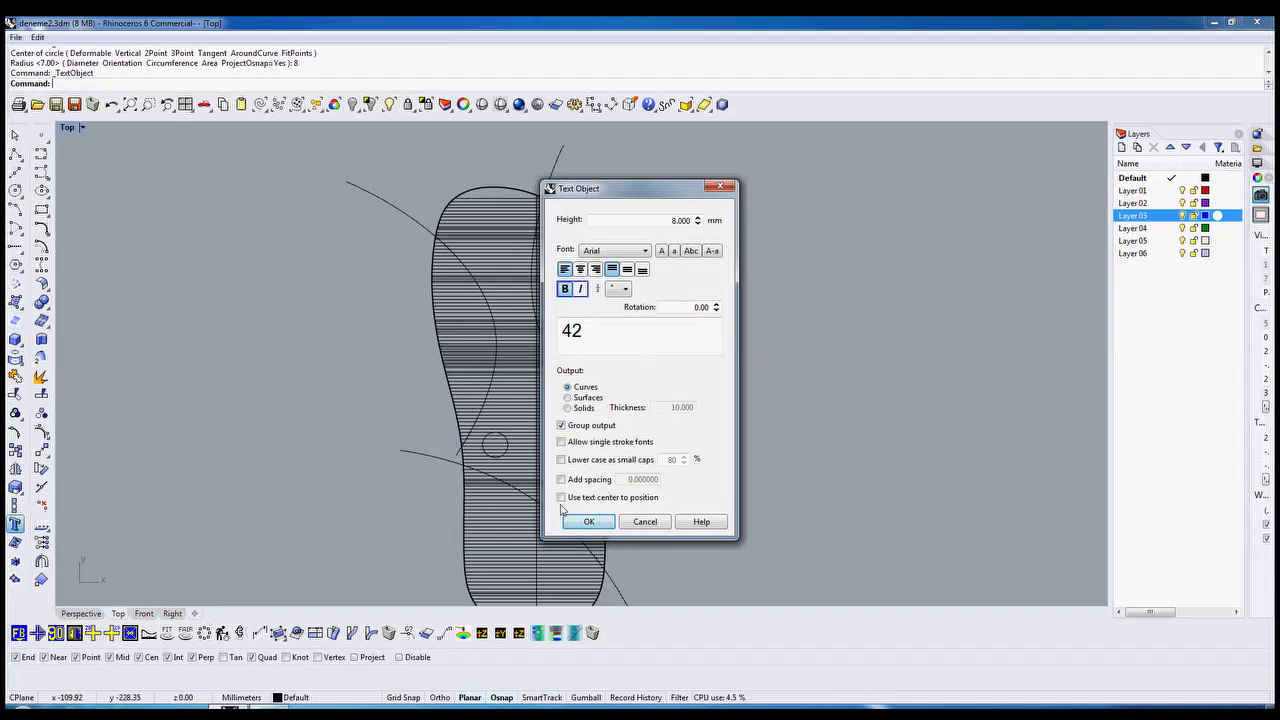
{"action": "scroll", "coordinate": [502, 458], "scroll_direction": "up", "scroll_amount": 6}
{"action": "scroll", "coordinate": [465, 410], "scroll_direction": "down", "scroll_amount": 4}
{"action": "scroll", "coordinate": [465, 410], "scroll_direction": "down", "scroll_amount": 6}
{"action": "right_click", "coordinate": [668, 415]}
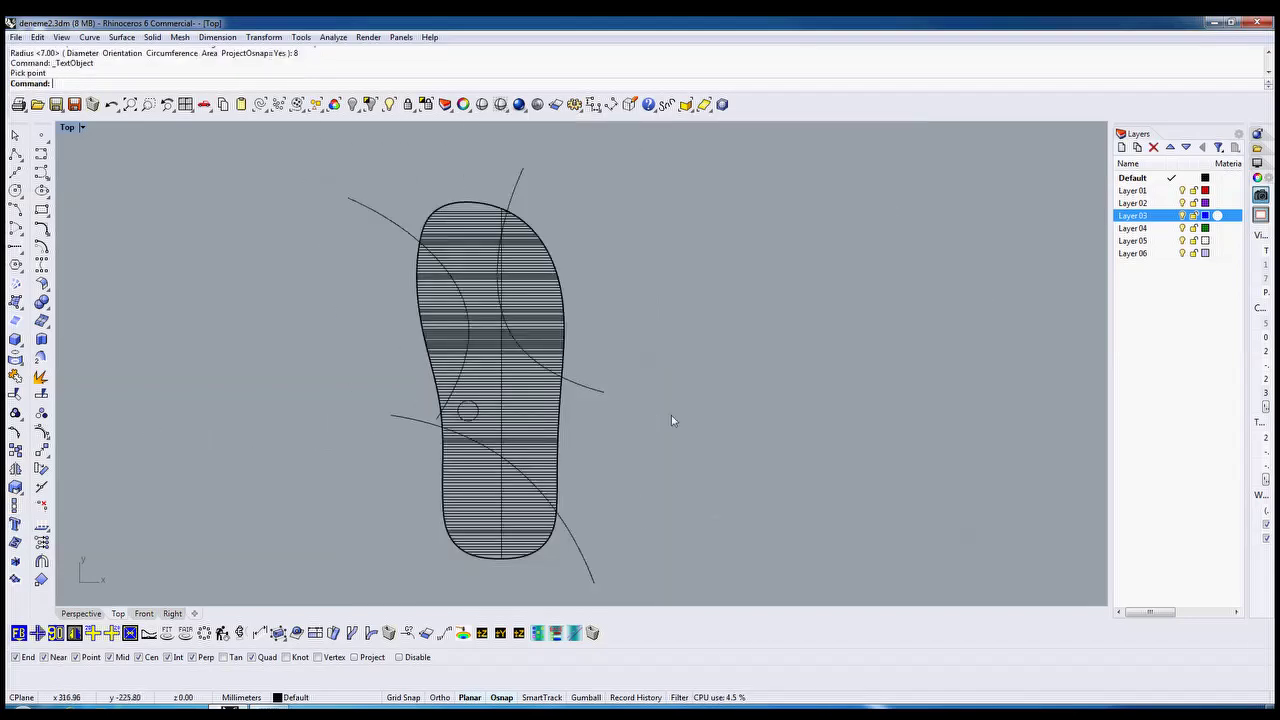
{"action": "right_click", "coordinate": [671, 415]}
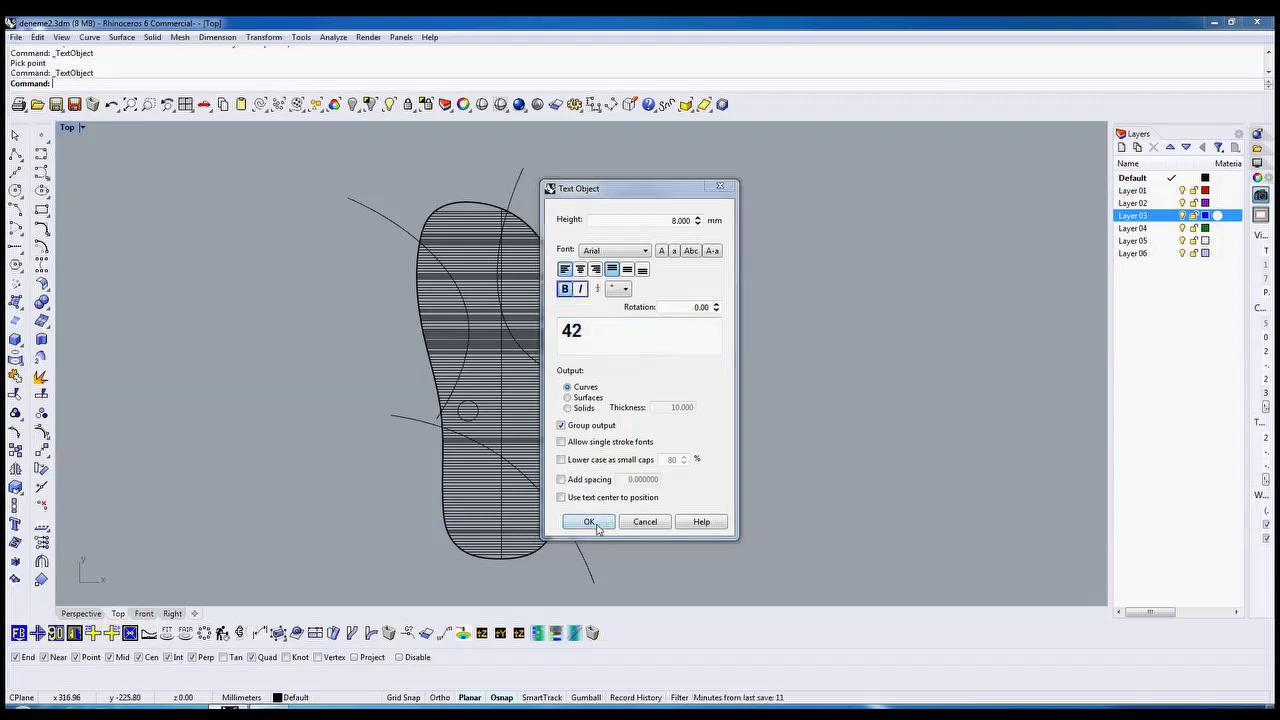
{"action": "left_click", "coordinate": [589, 521]}
{"action": "left_click", "coordinate": [693, 418]}
{"action": "left_click", "coordinate": [722, 104]}
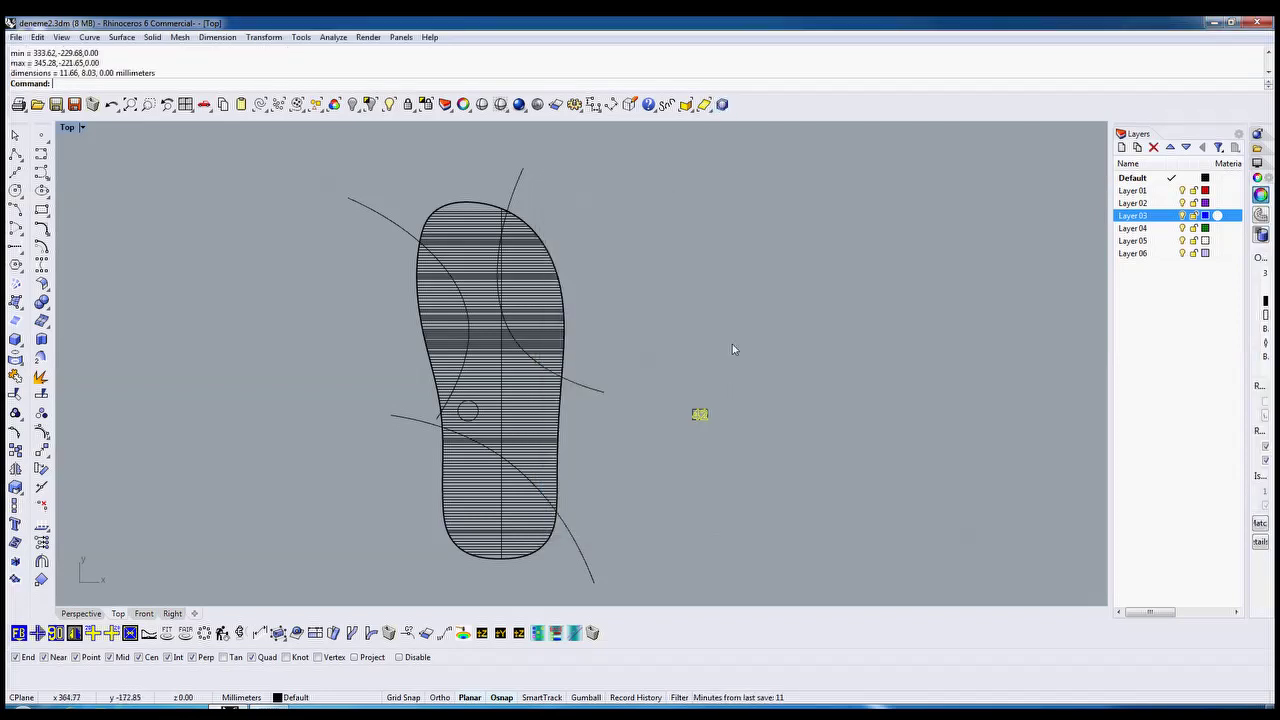
Mirror the 42 text and its bounding rectangle across a vertical axis with Ortho on, and delete the originals.
{"action": "left_click", "coordinate": [15, 470]}
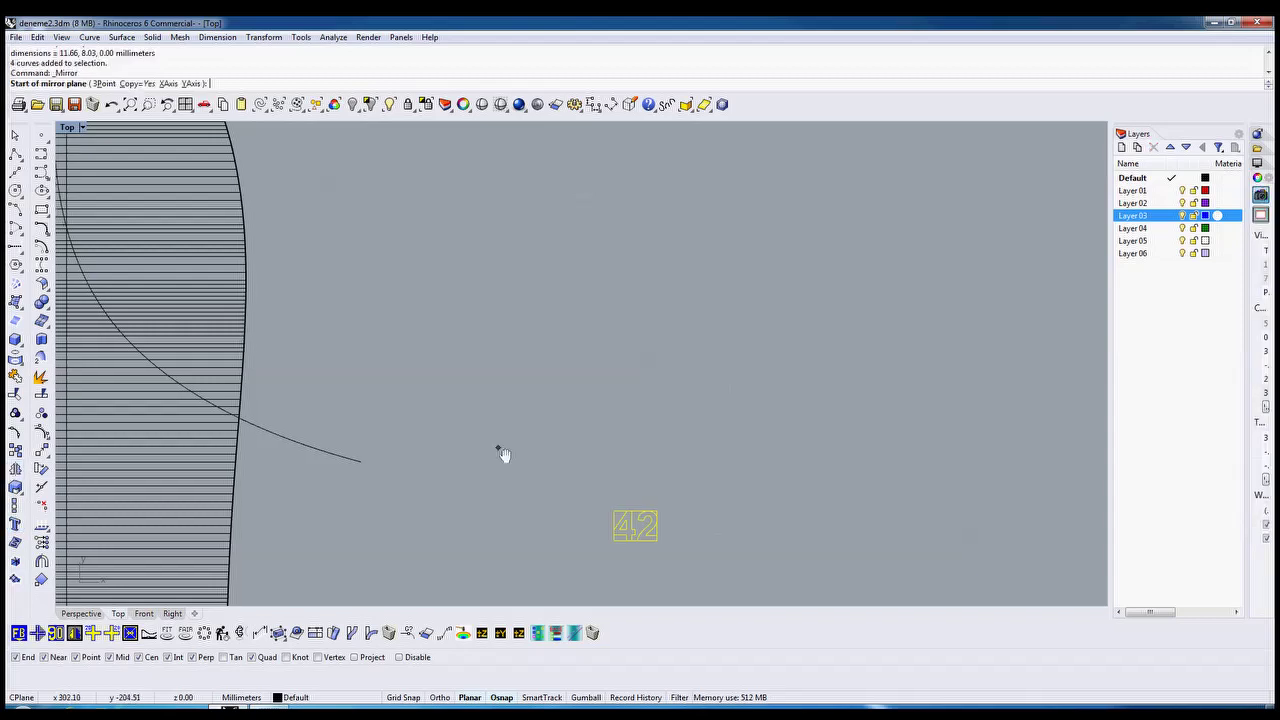
{"action": "scroll", "coordinate": [540, 400], "scroll_direction": "up", "scroll_amount": 3}
{"action": "left_click", "coordinate": [647, 404]}
{"action": "key", "text": "F8"}
{"action": "left_click", "coordinate": [623, 517]}
{"action": "key", "text": "Delete"}
Move the mirrored 42 text and its bounding rectangle, using the rectangle's centre as the base point.
{"action": "left_click_drag", "start_coordinate": [496, 497], "coordinate": [497, 498]}
{"action": "left_click", "coordinate": [41, 450]}
{"action": "scroll", "coordinate": [570, 440], "scroll_direction": "up", "scroll_amount": 5}
{"action": "left_click", "coordinate": [570, 402]}
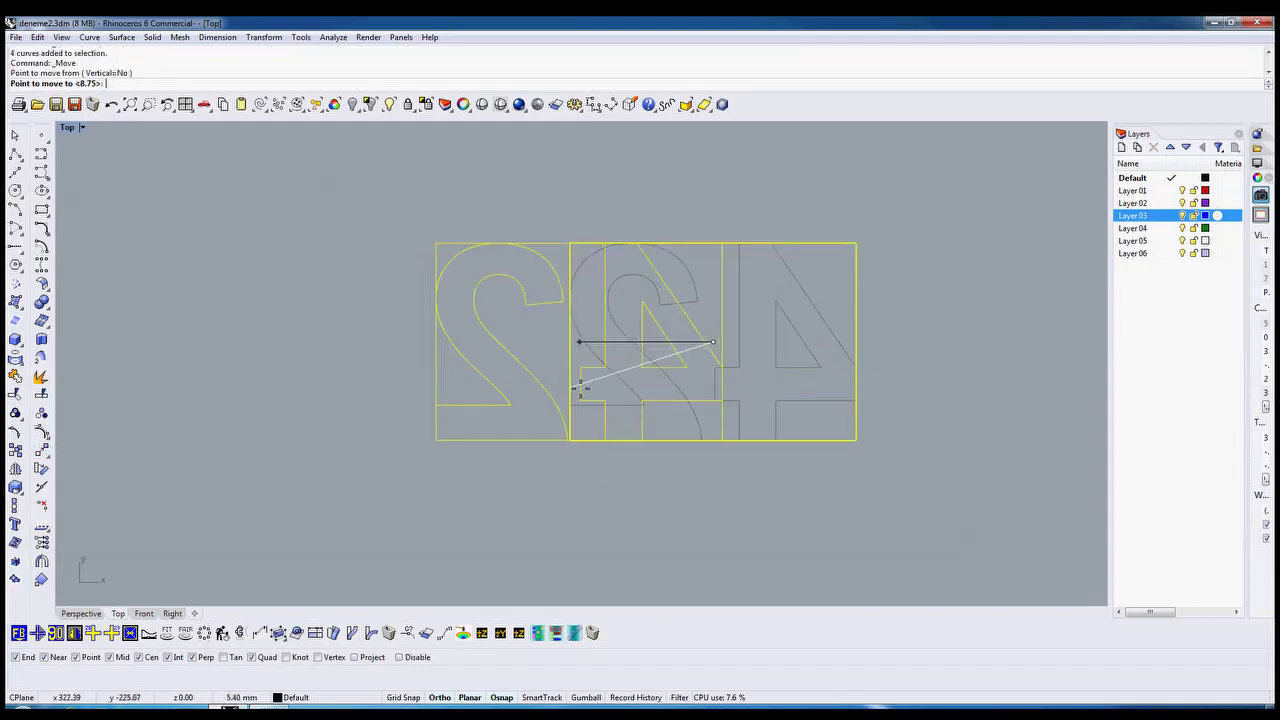